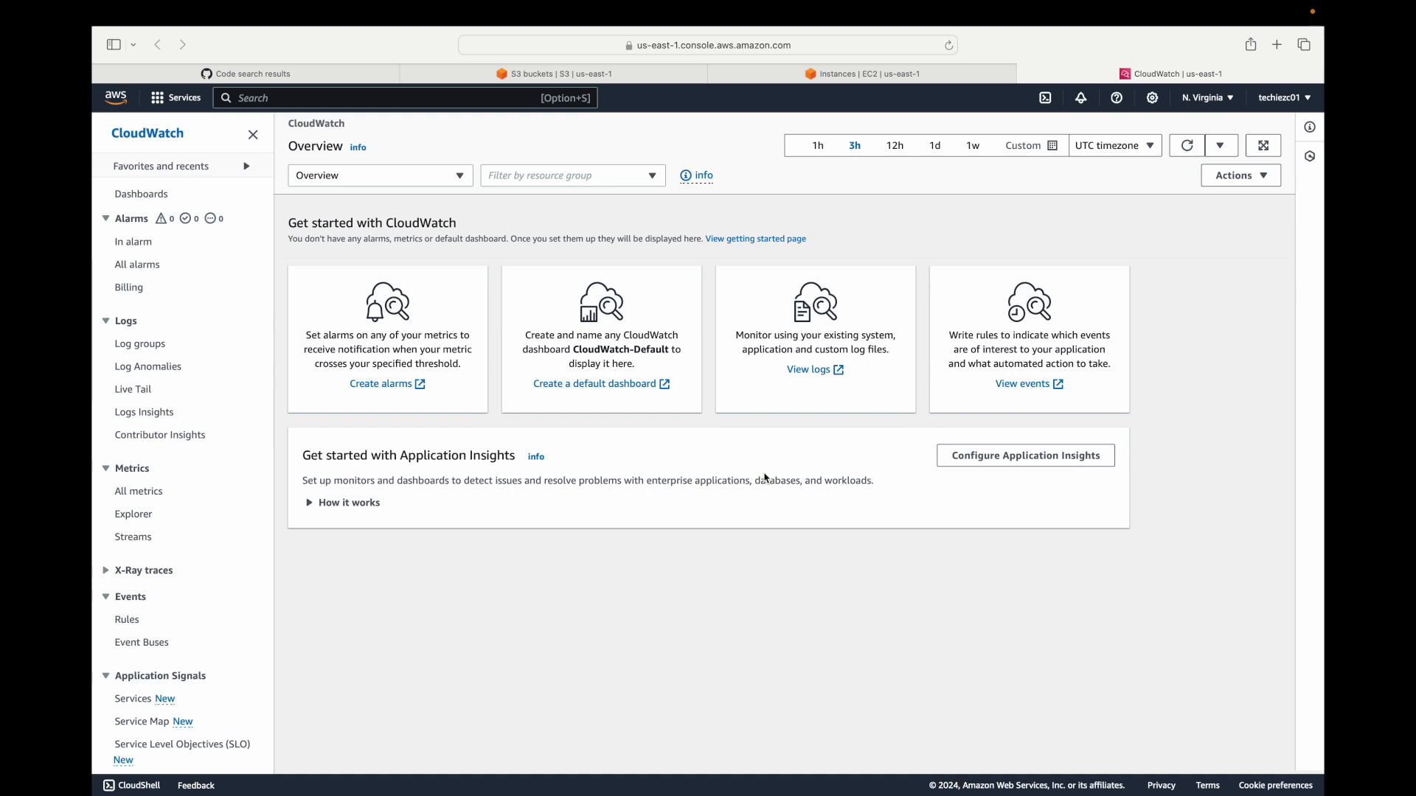
# Start a new event rule and enter monitor_ec2_instance as both its name and its description.
pyautogui.click(130, 621)
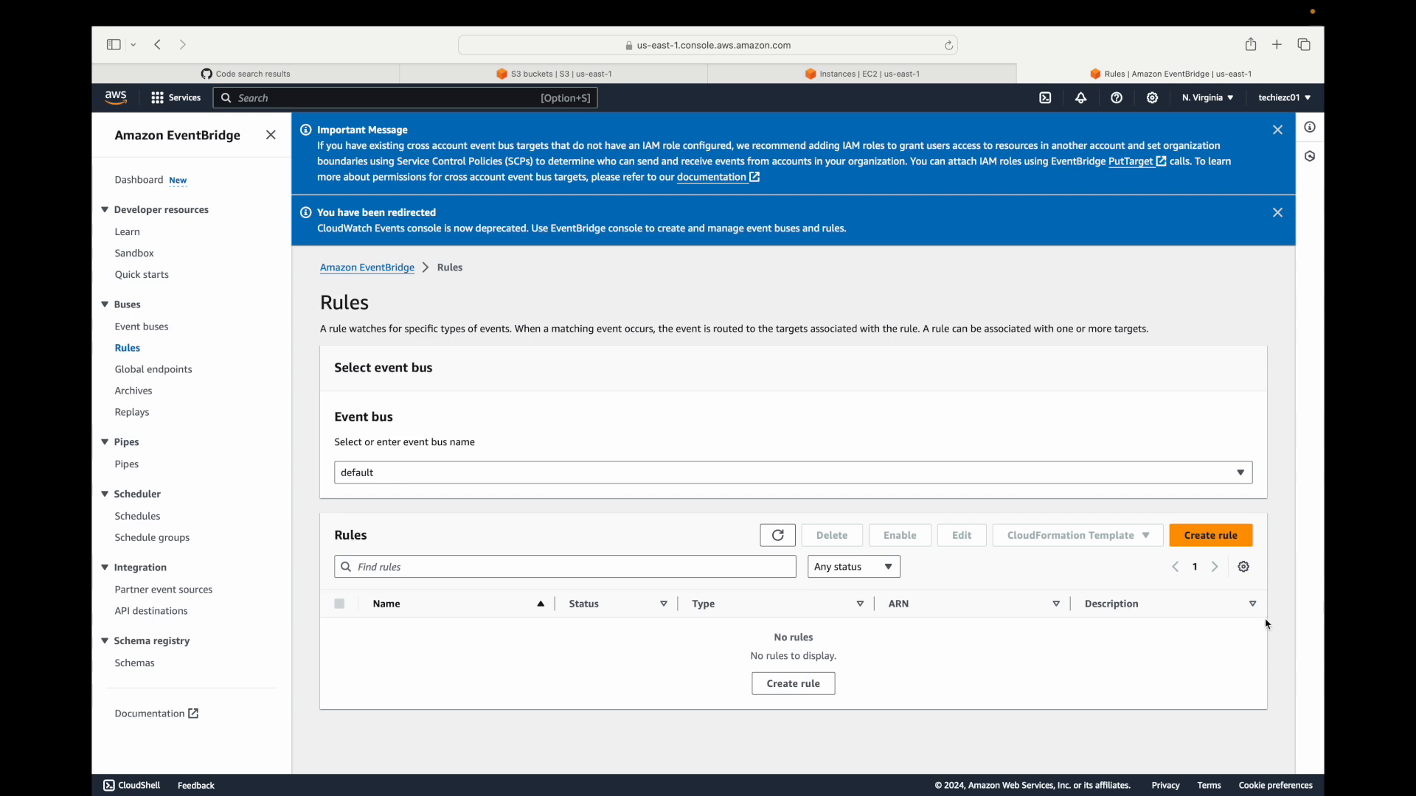
pyautogui.click(1214, 537)
pyautogui.click(543, 364)
pyautogui.write('monitor_ec2_instance')
pyautogui.press('super+a')
pyautogui.press('super+c')
pyautogui.press('Tab')
pyautogui.press('super+v')
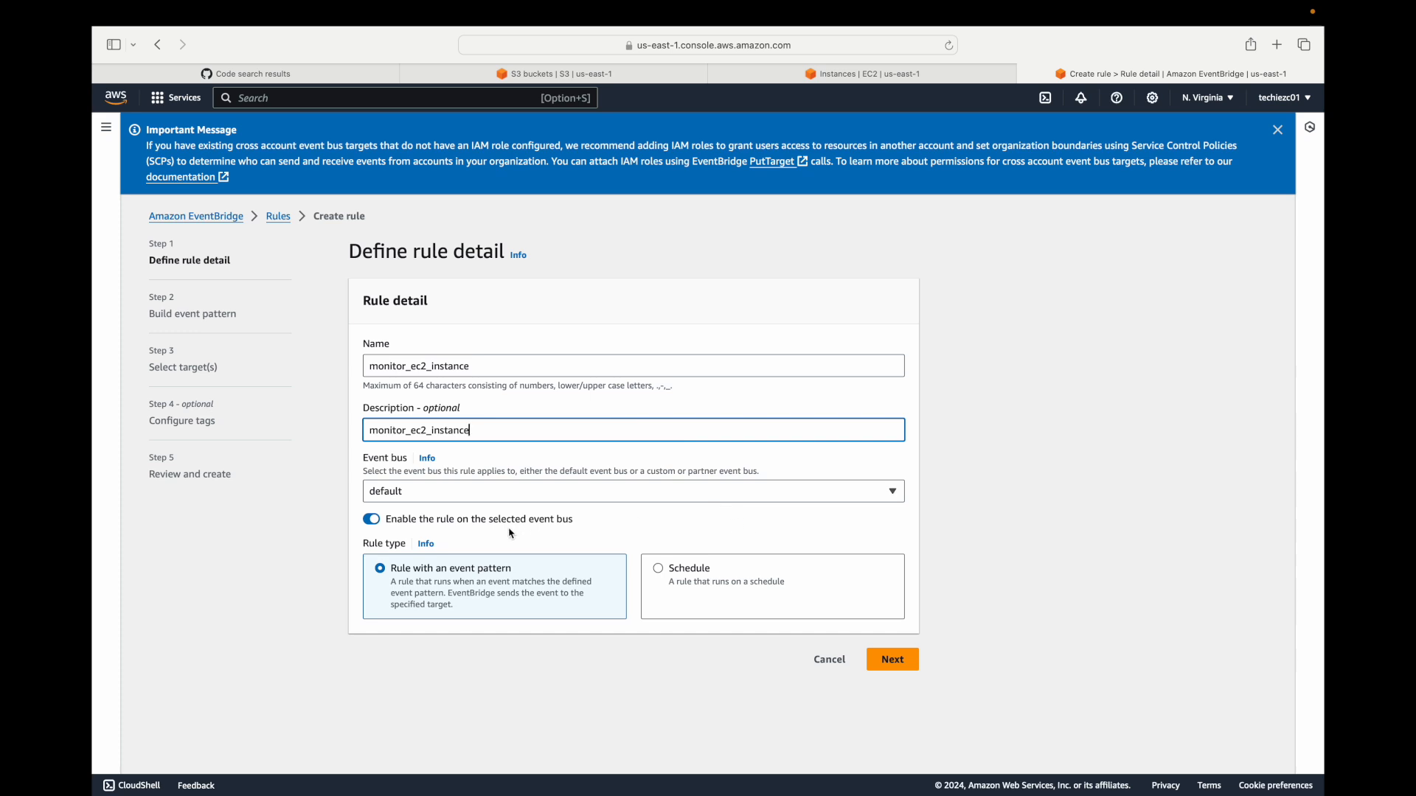
# Compare the Schedule rule type, keep the rule with an event pattern, and continue to building the event pattern.
pyautogui.click(684, 588)
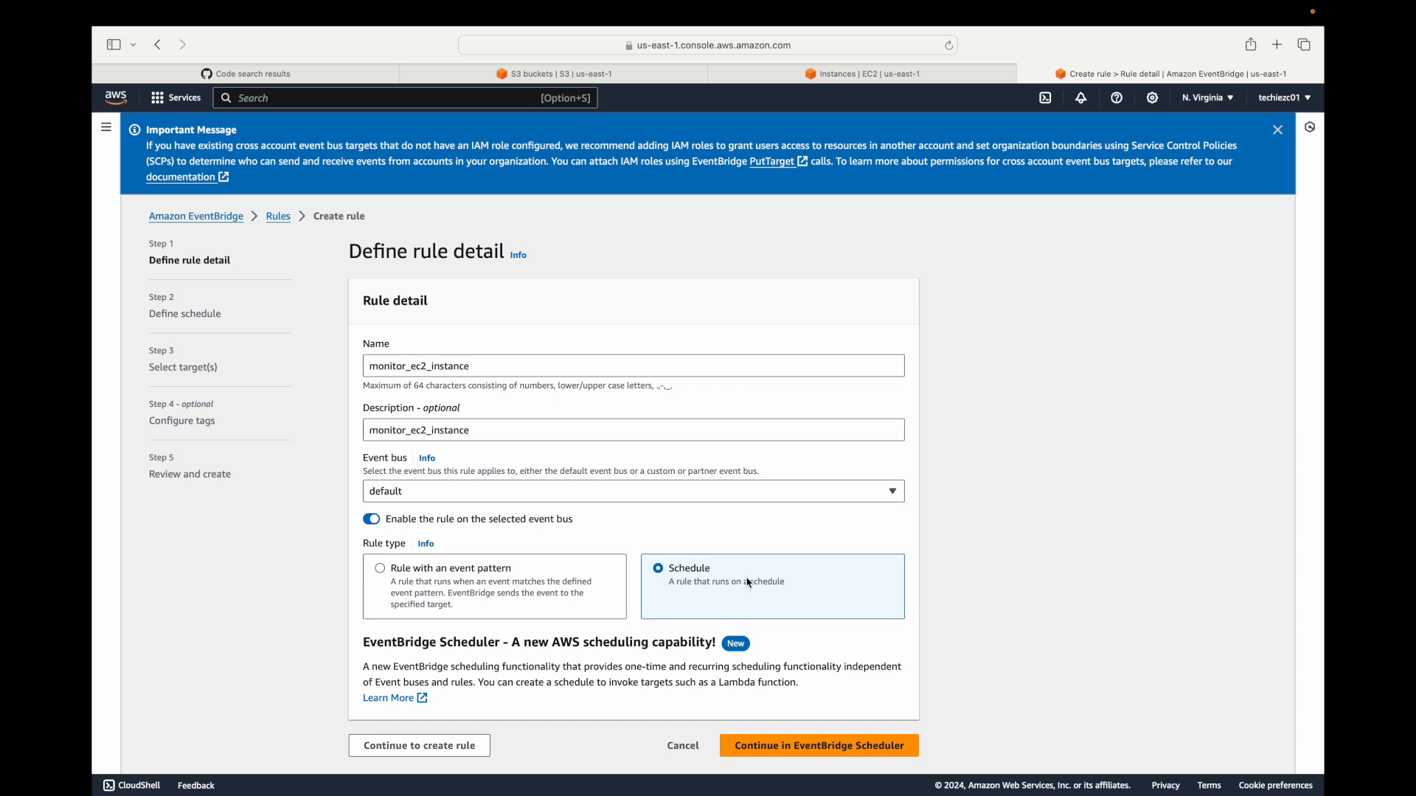
pyautogui.click(450, 582)
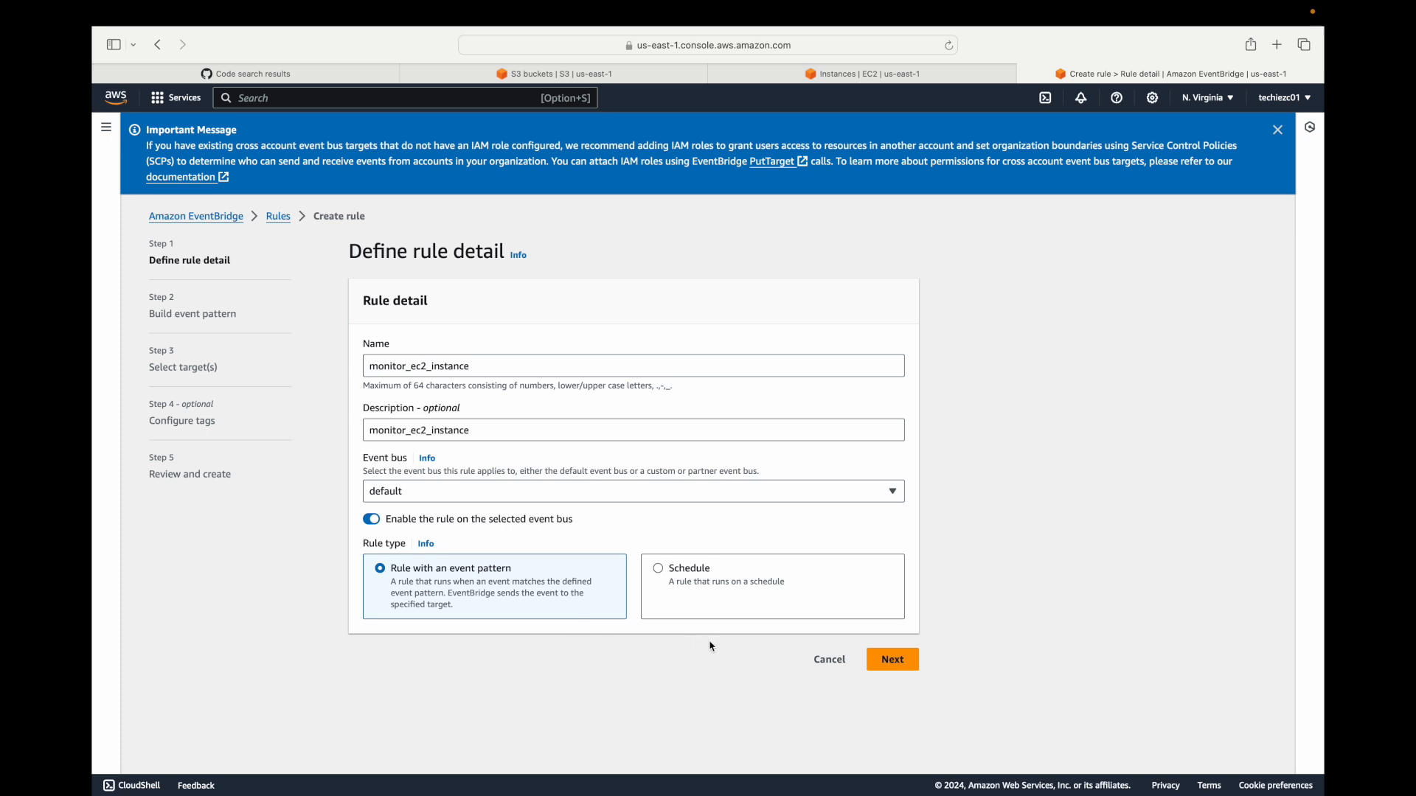
pyautogui.click(894, 660)
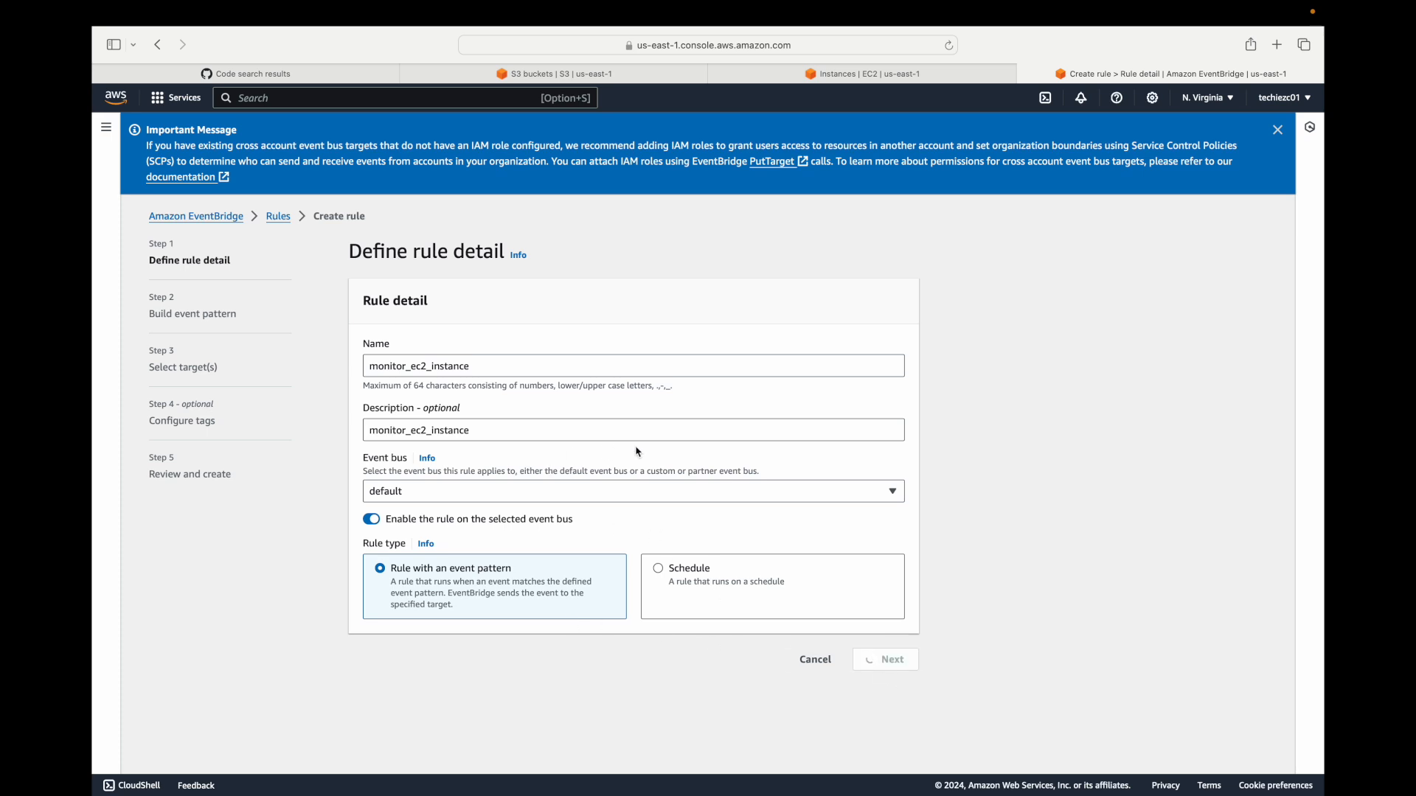
# Set the event source in the event pattern form to AWS services.
pyautogui.scroll(-5, 627, 483)
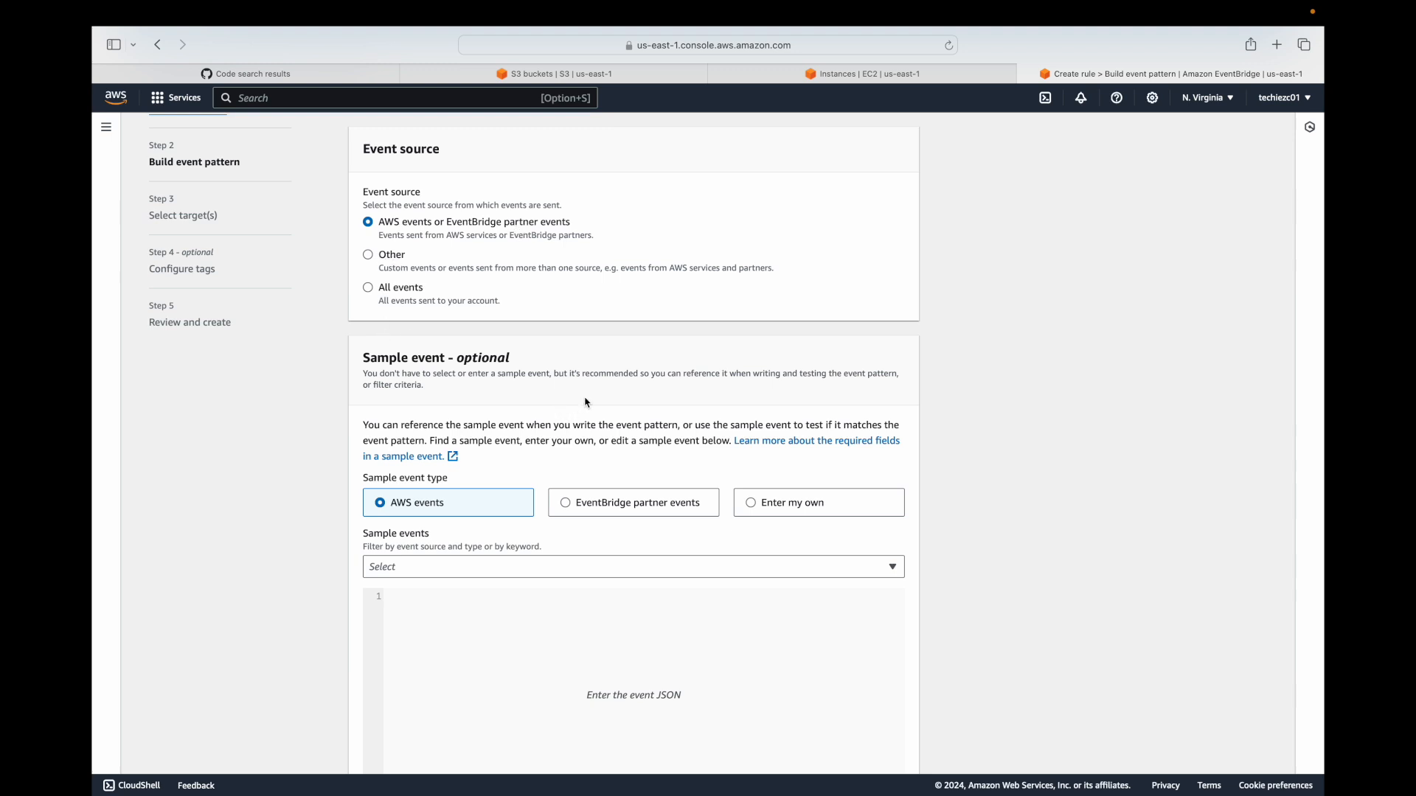
pyautogui.scroll(-5, 587, 401)
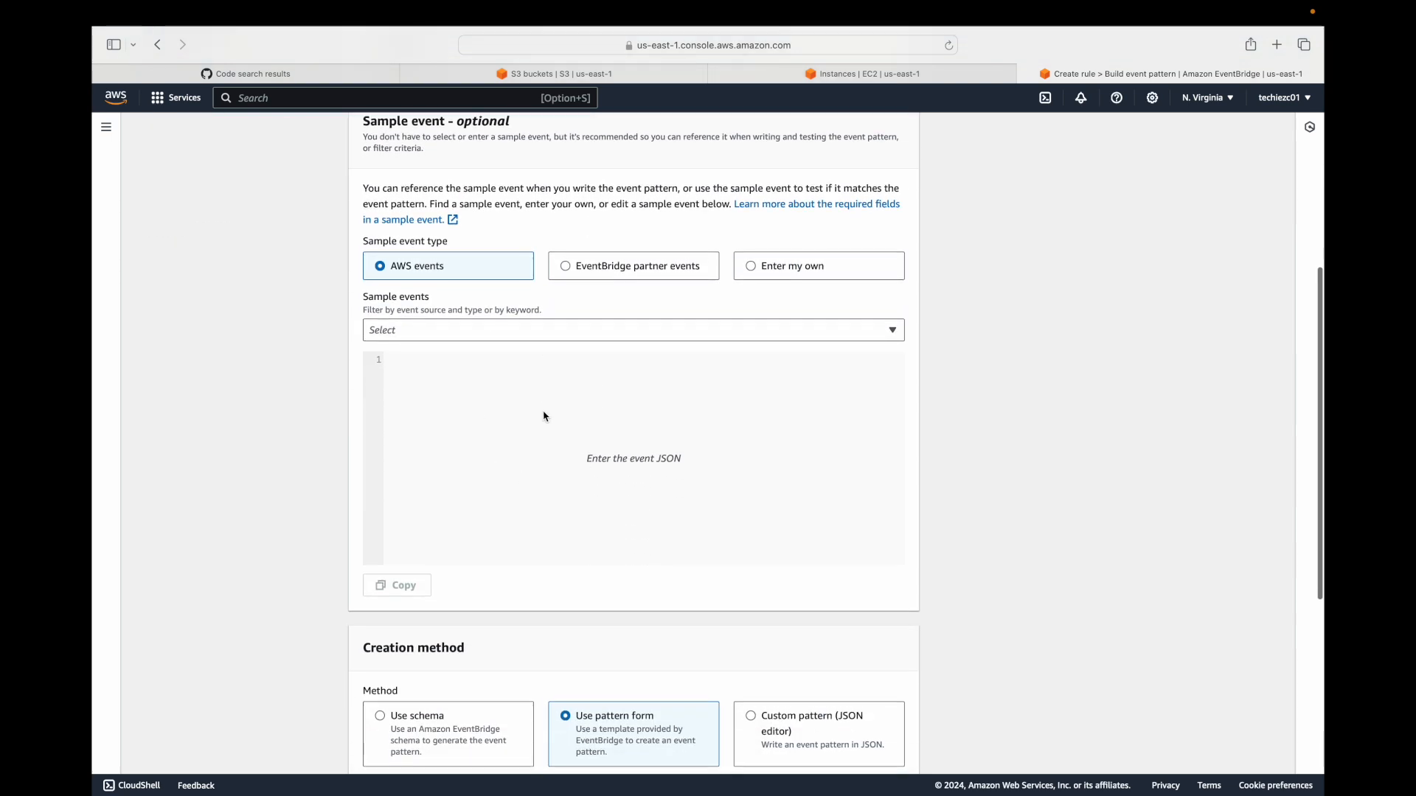
pyautogui.scroll(-5, 556, 443)
pyautogui.scroll(-2, 556, 443)
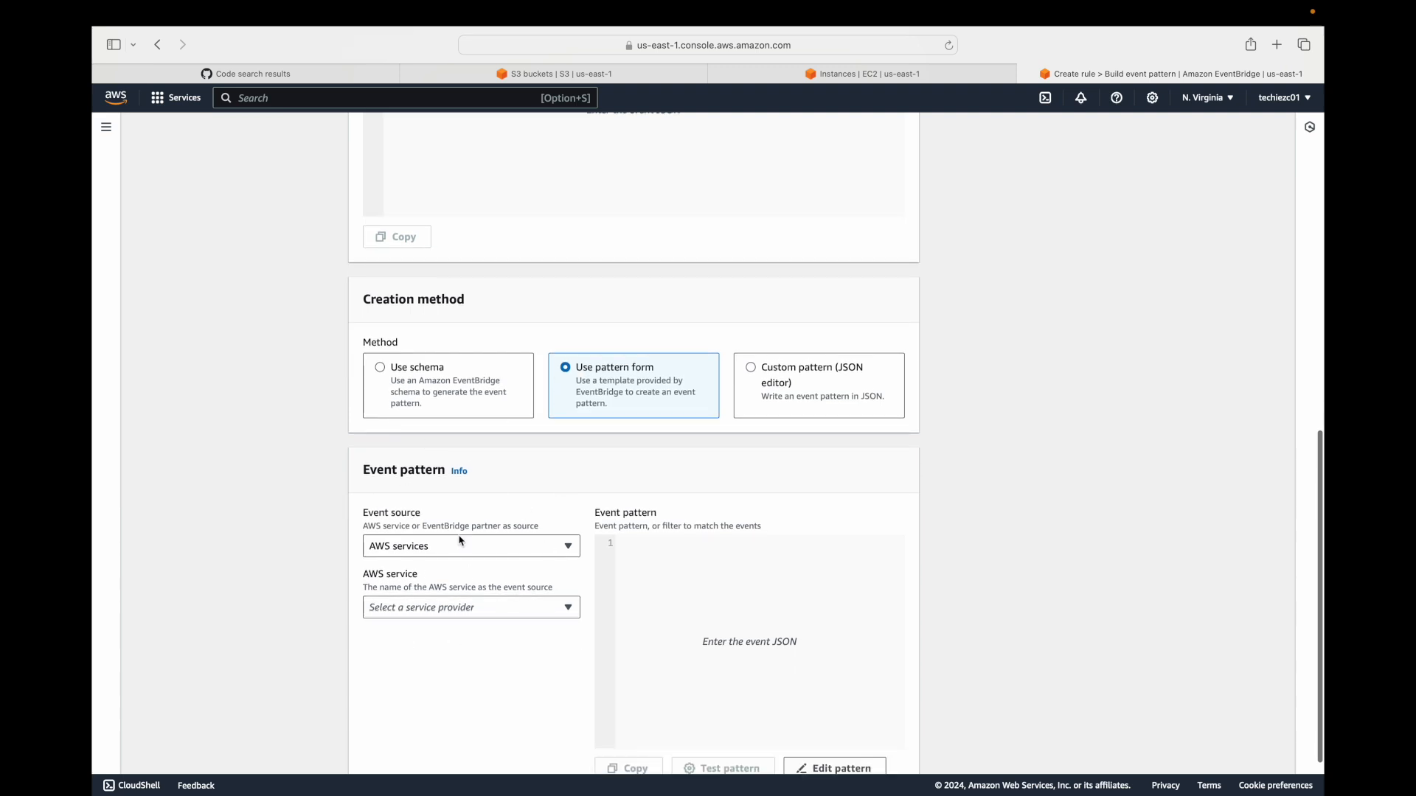
pyautogui.scroll(-2, 524, 671)
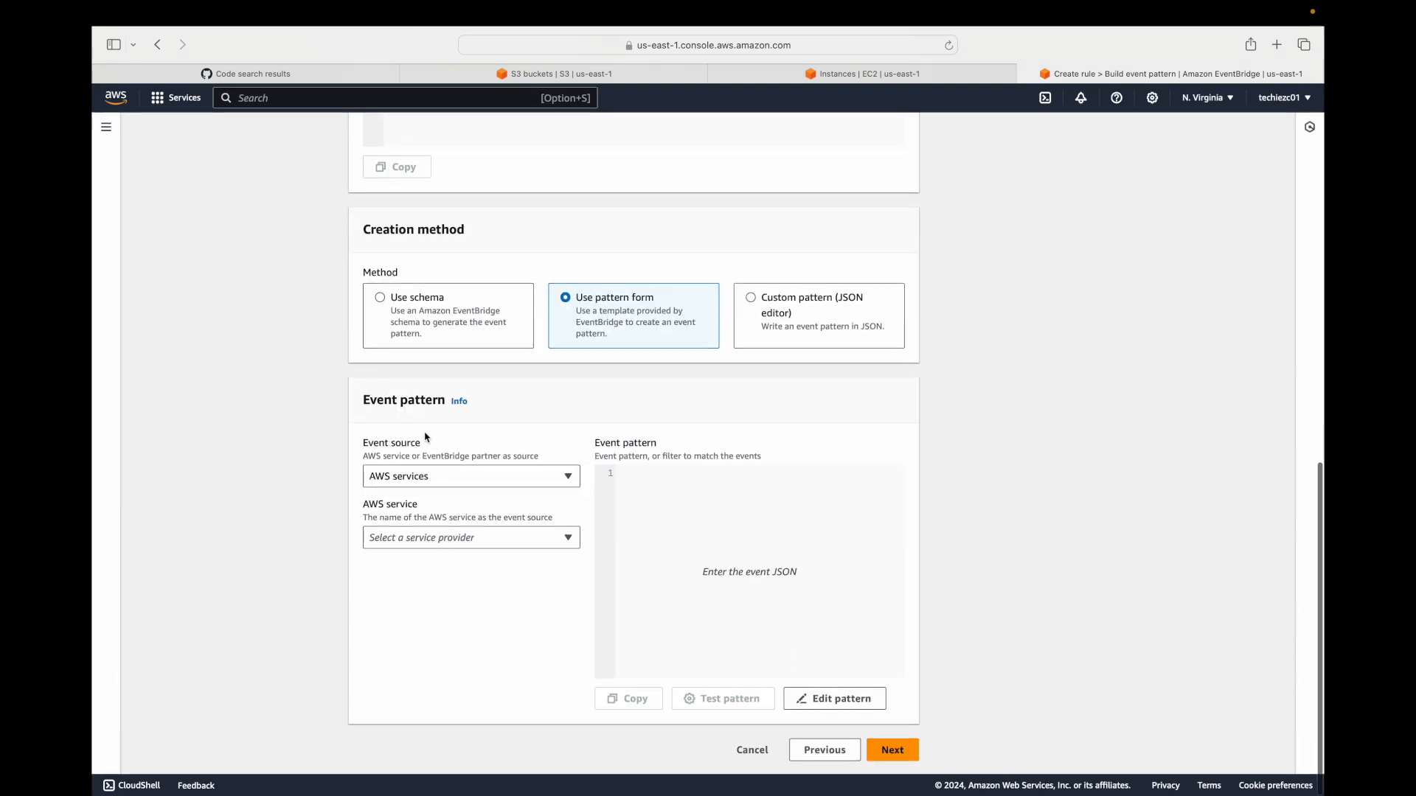
pyautogui.click(552, 480)
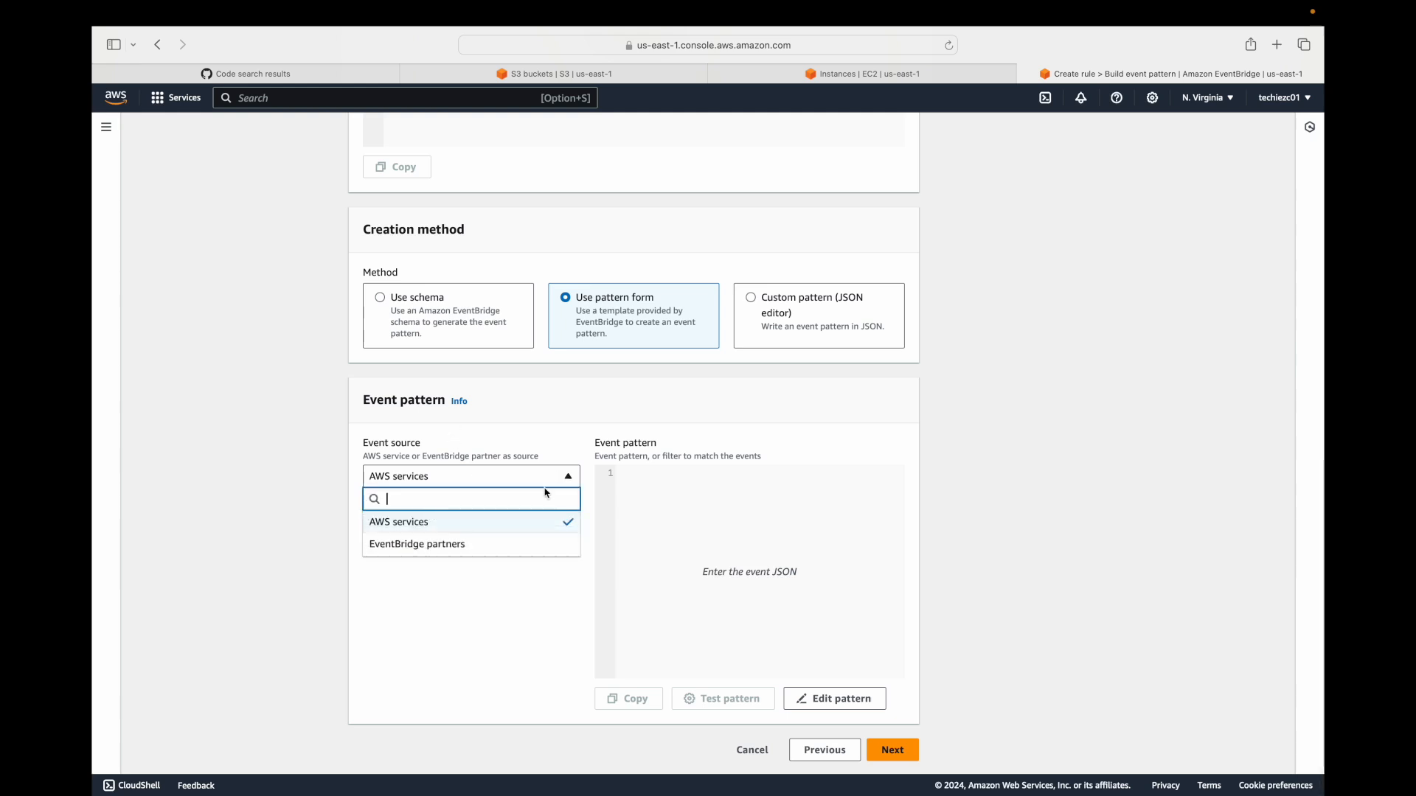
pyautogui.click(412, 522)
# Search the list of AWS services for s3 and vpc, and clear the search text.
pyautogui.click(570, 540)
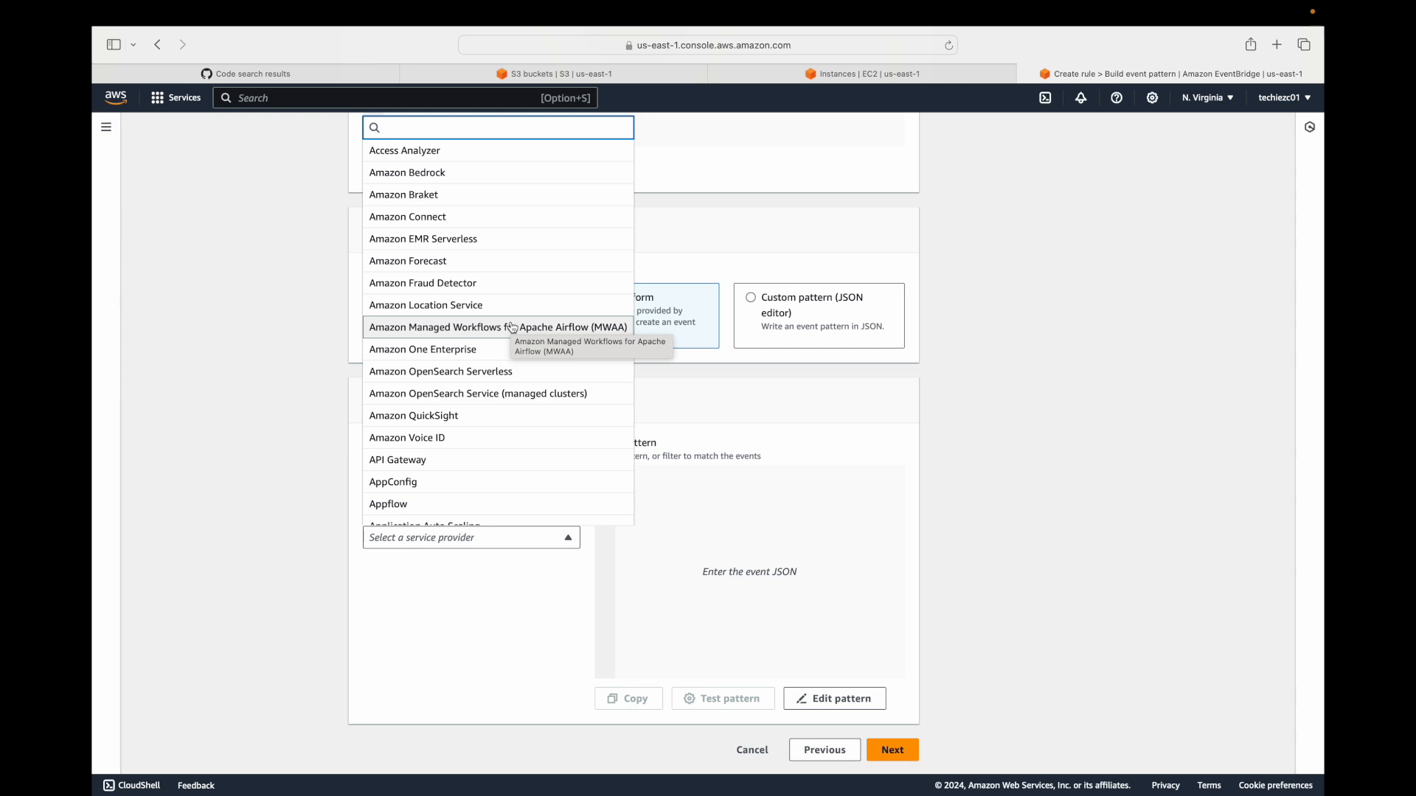
pyautogui.write('s3')
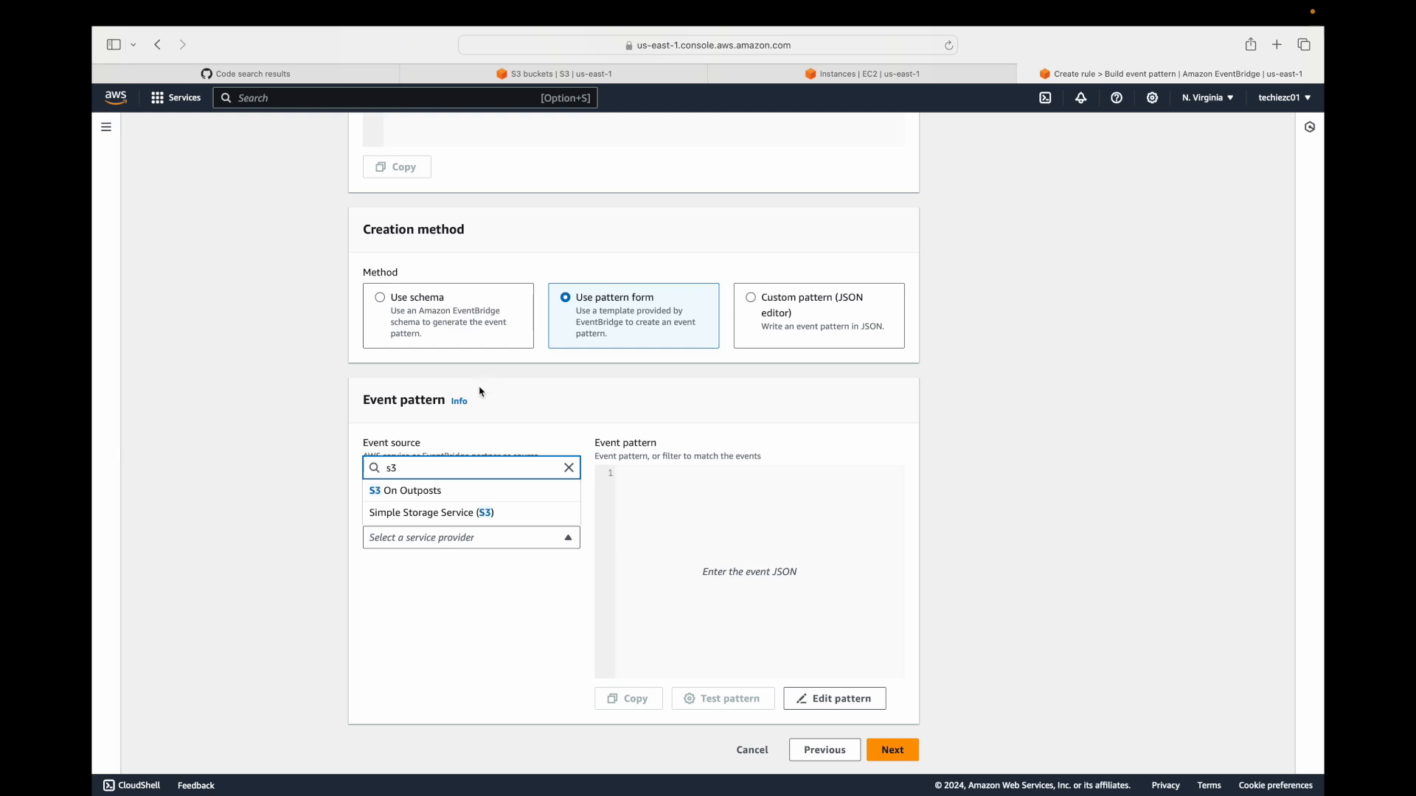
pyautogui.press('BackSpace')
pyautogui.press('BackSpace')
pyautogui.write('vpc')
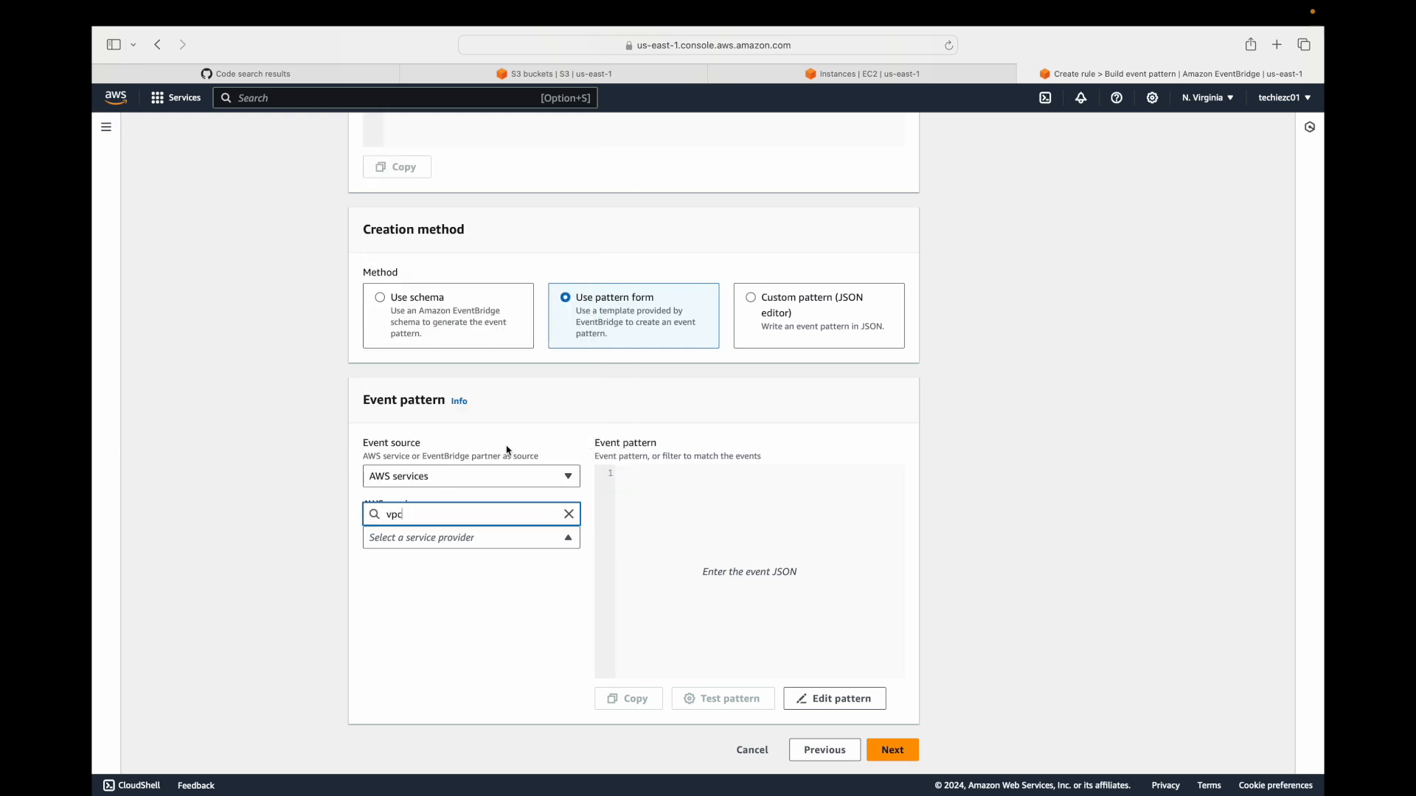
pyautogui.press('BackSpace')
pyautogui.press('BackSpace')
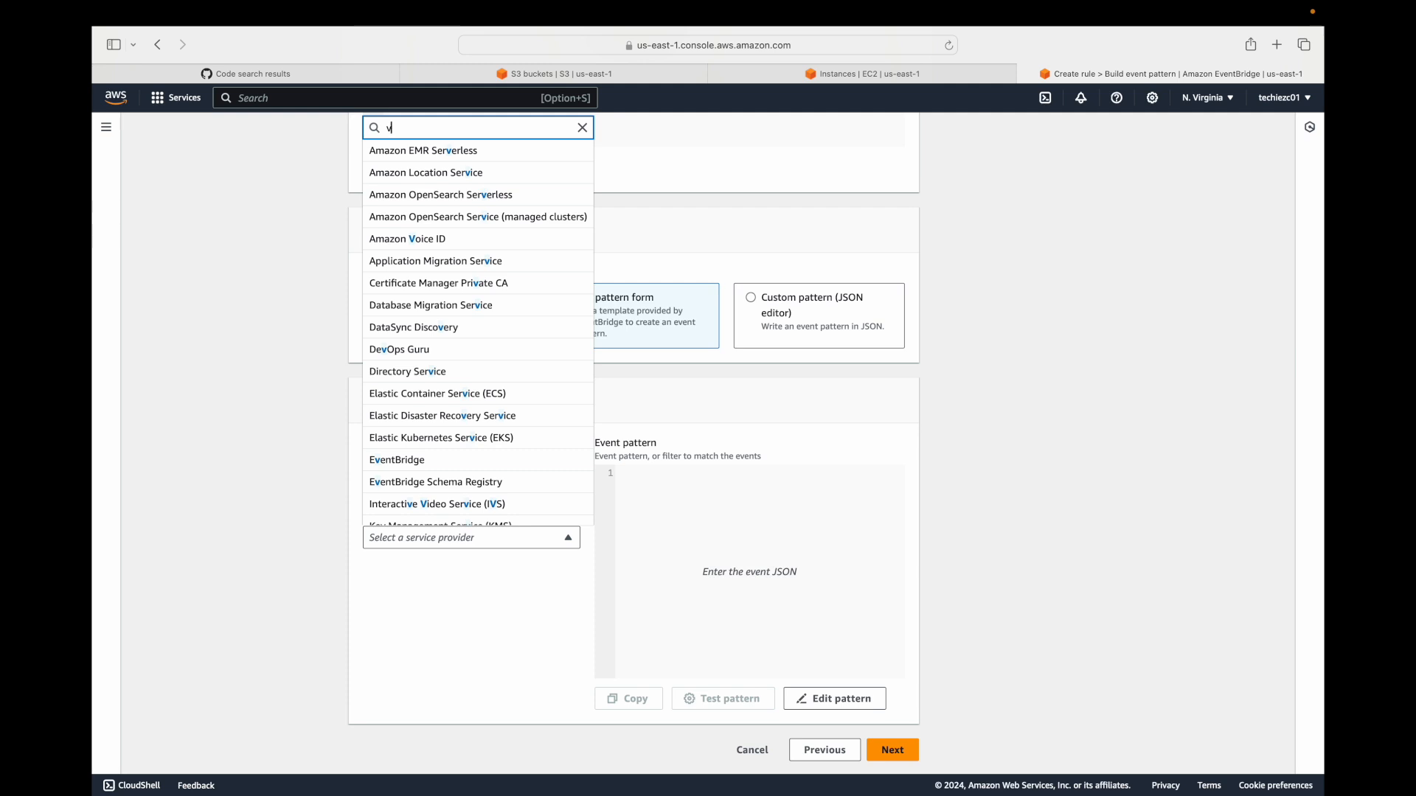
pyautogui.write('vir')
pyautogui.press('BackSpace')
pyautogui.press('BackSpace')
pyautogui.write('irt')
pyautogui.press('BackSpace')
pyautogui.press('BackSpace')
pyautogui.press('BackSpace')
pyautogui.write('e')
pyautogui.press('BackSpace')
pyautogui.press('BackSpace')
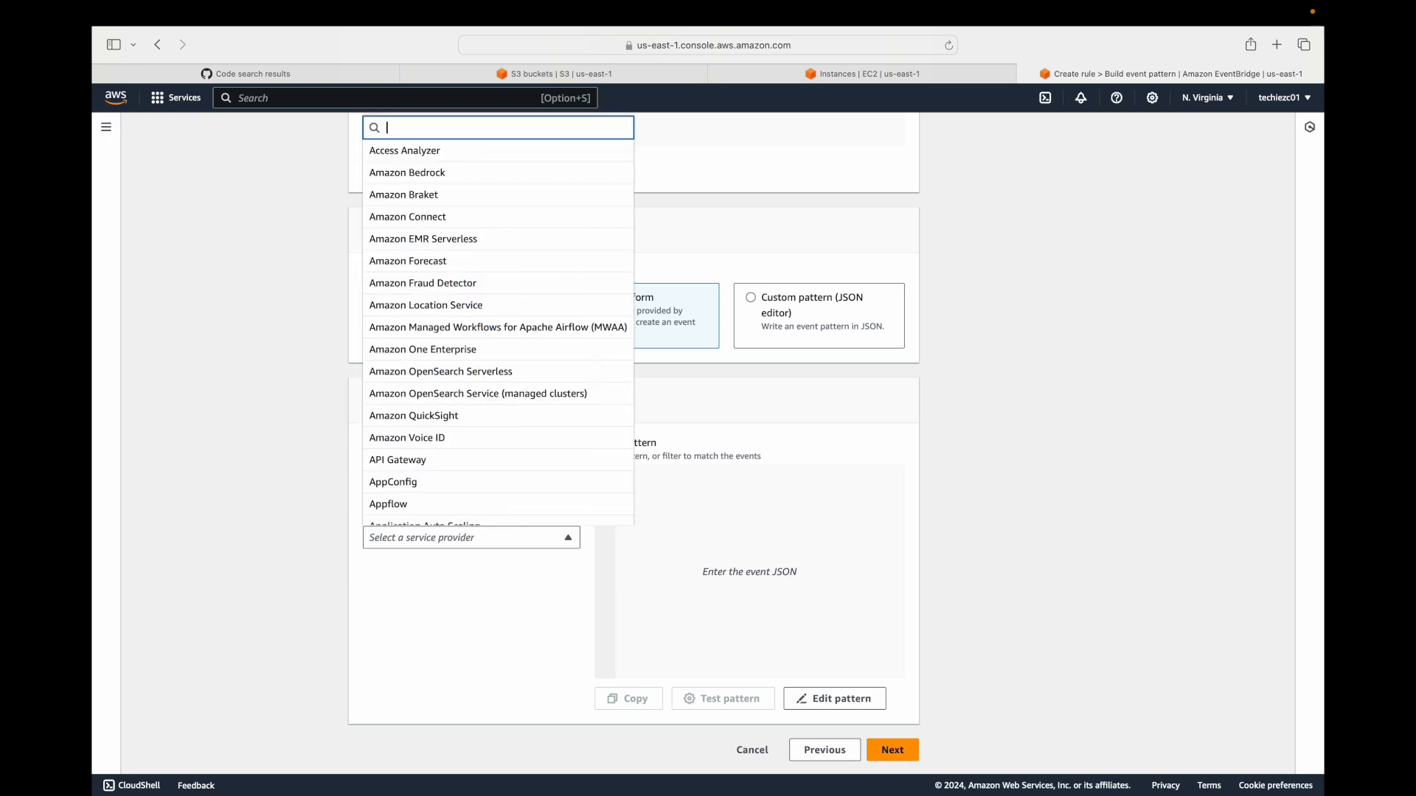
# Choose EC2 as the AWS service and EC2 Instance State-change Notification as the event type.
pyautogui.write('ec2')
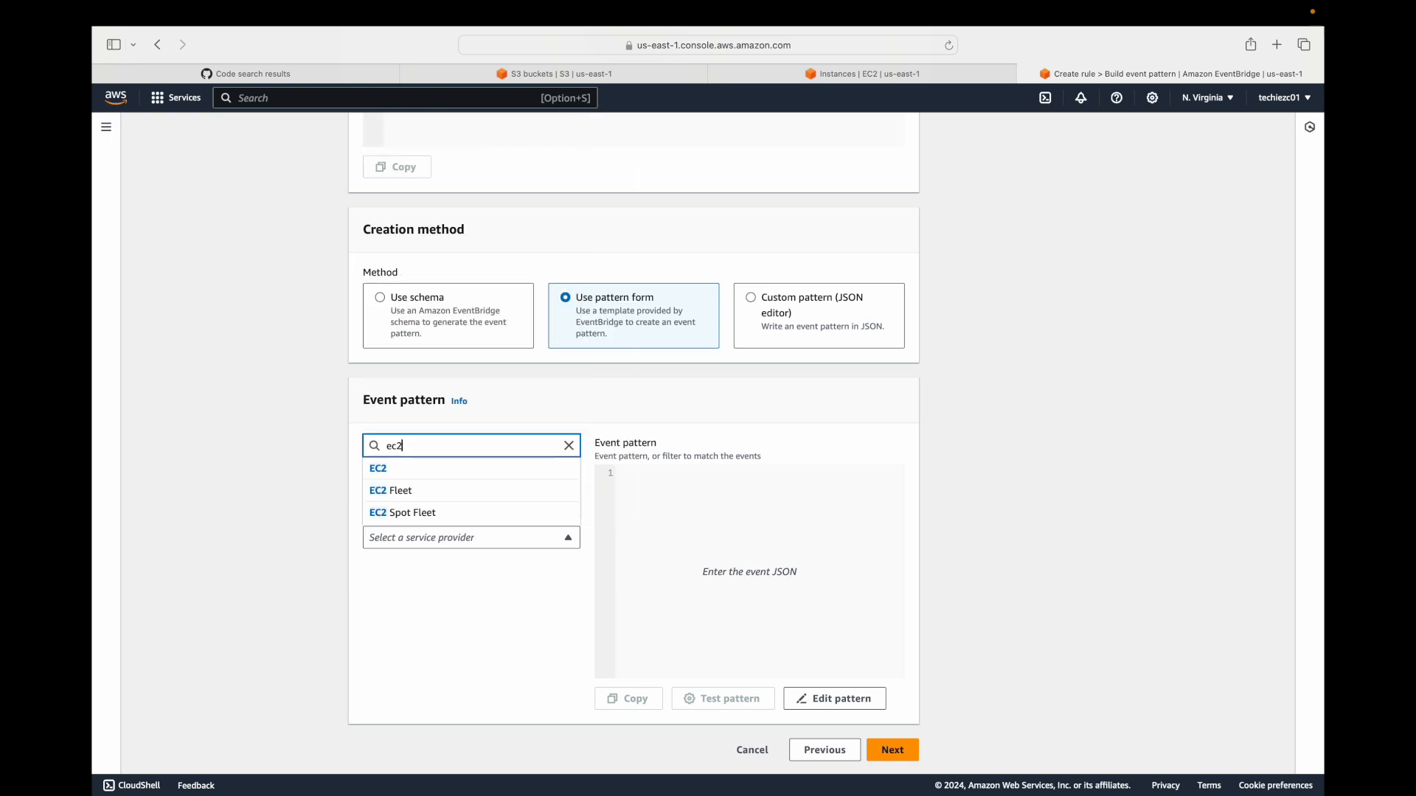
pyautogui.click(428, 477)
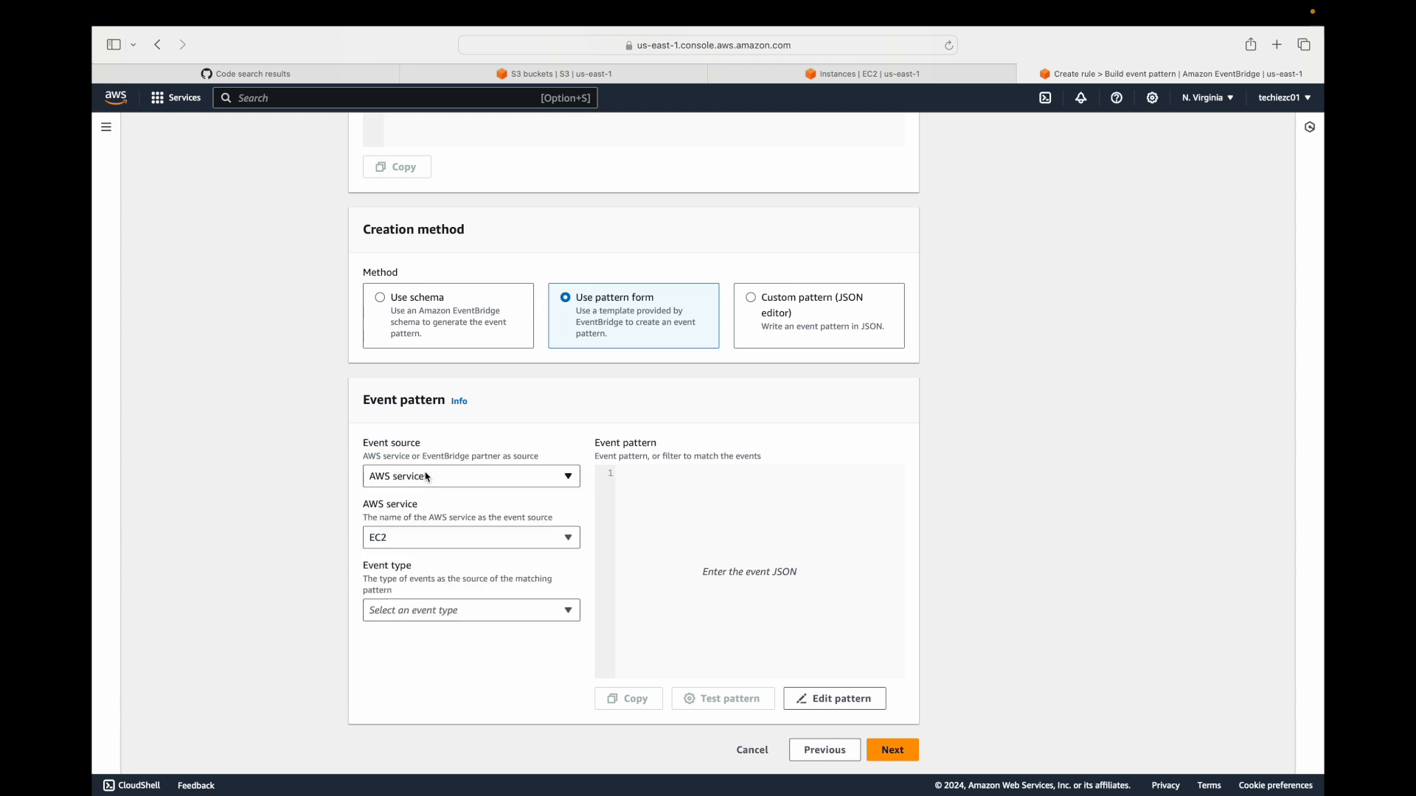
pyautogui.click(567, 612)
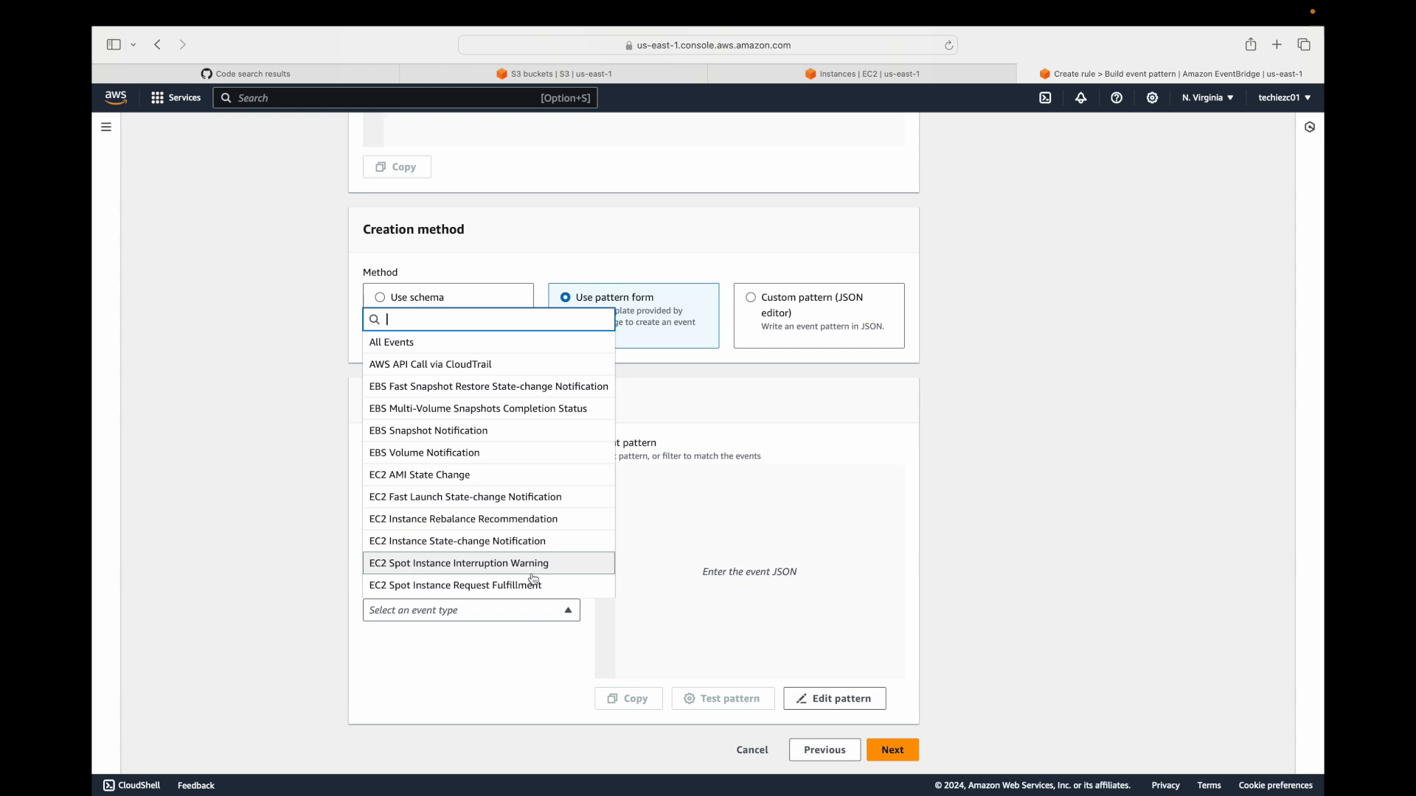
pyautogui.click(409, 546)
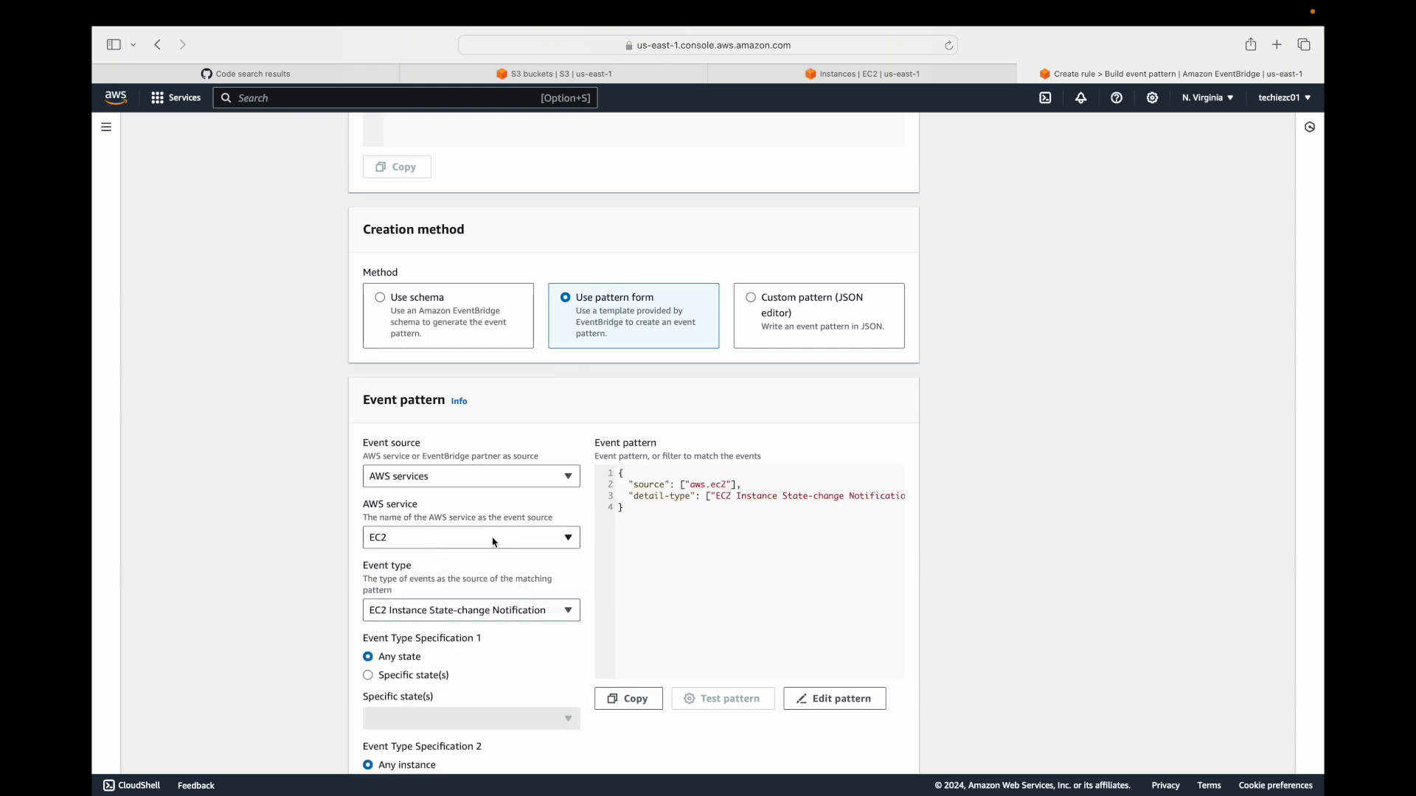
# Review the specific states available for the event pattern and return the selection to any state.
pyautogui.scroll(-2, 489, 542)
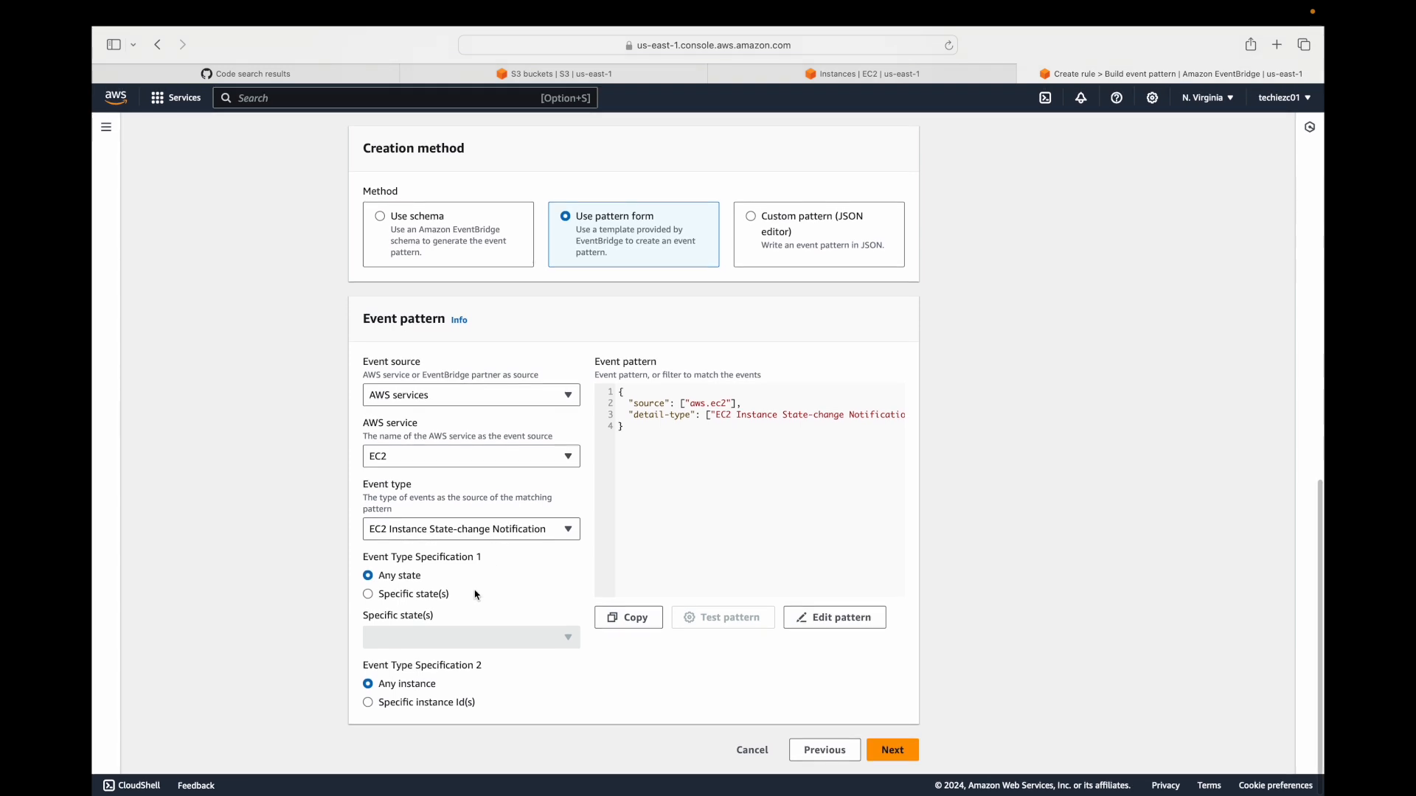
pyautogui.click(423, 596)
pyautogui.click(520, 639)
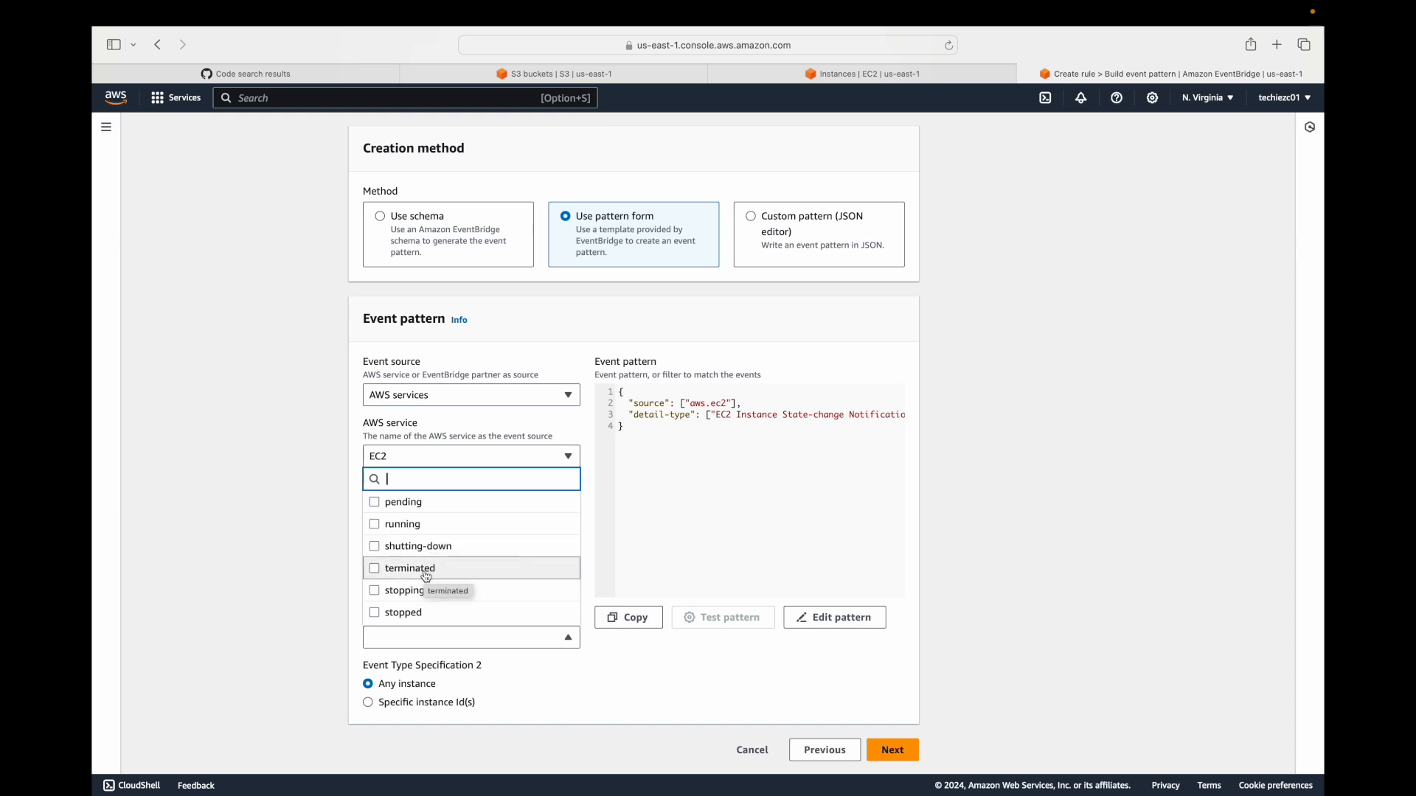
pyautogui.click(339, 603)
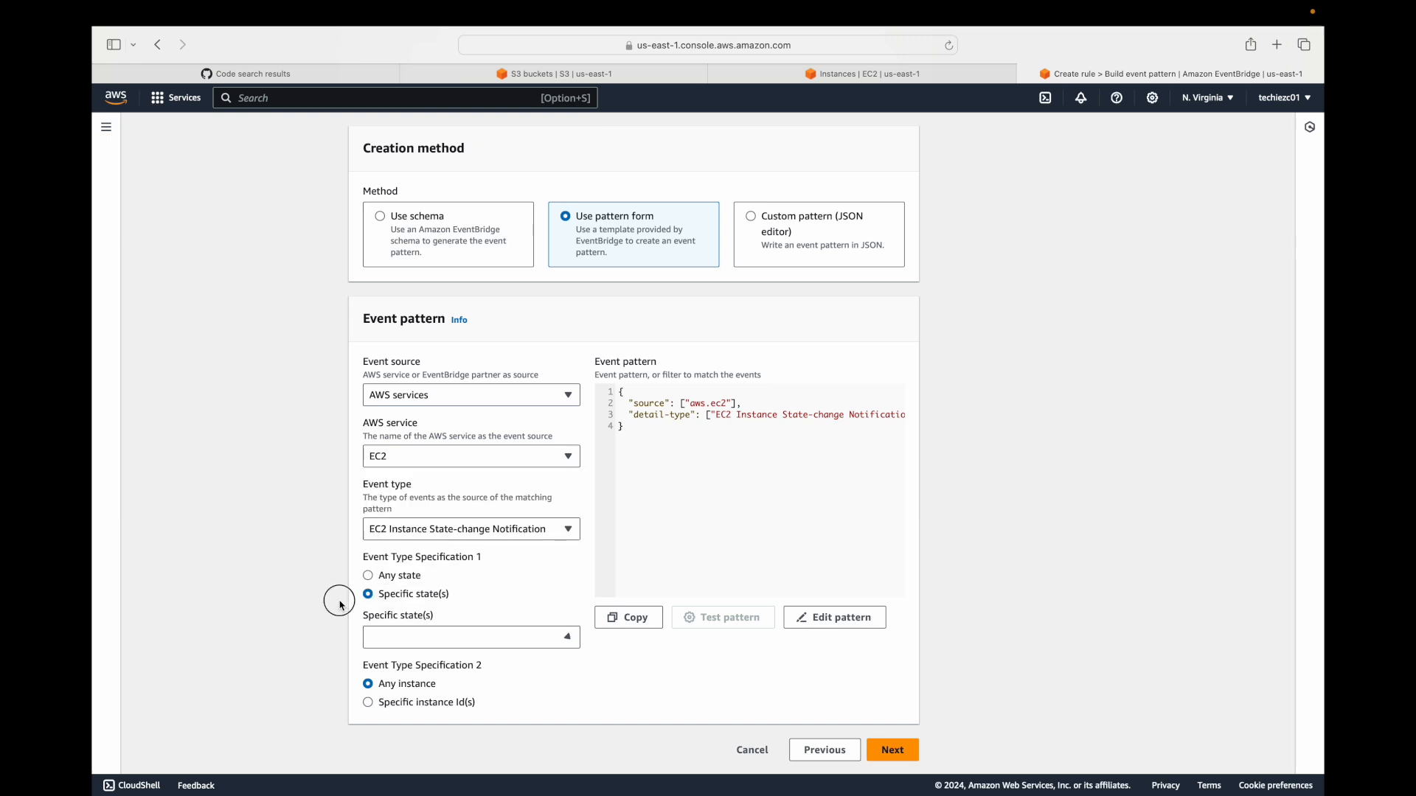
pyautogui.click(402, 578)
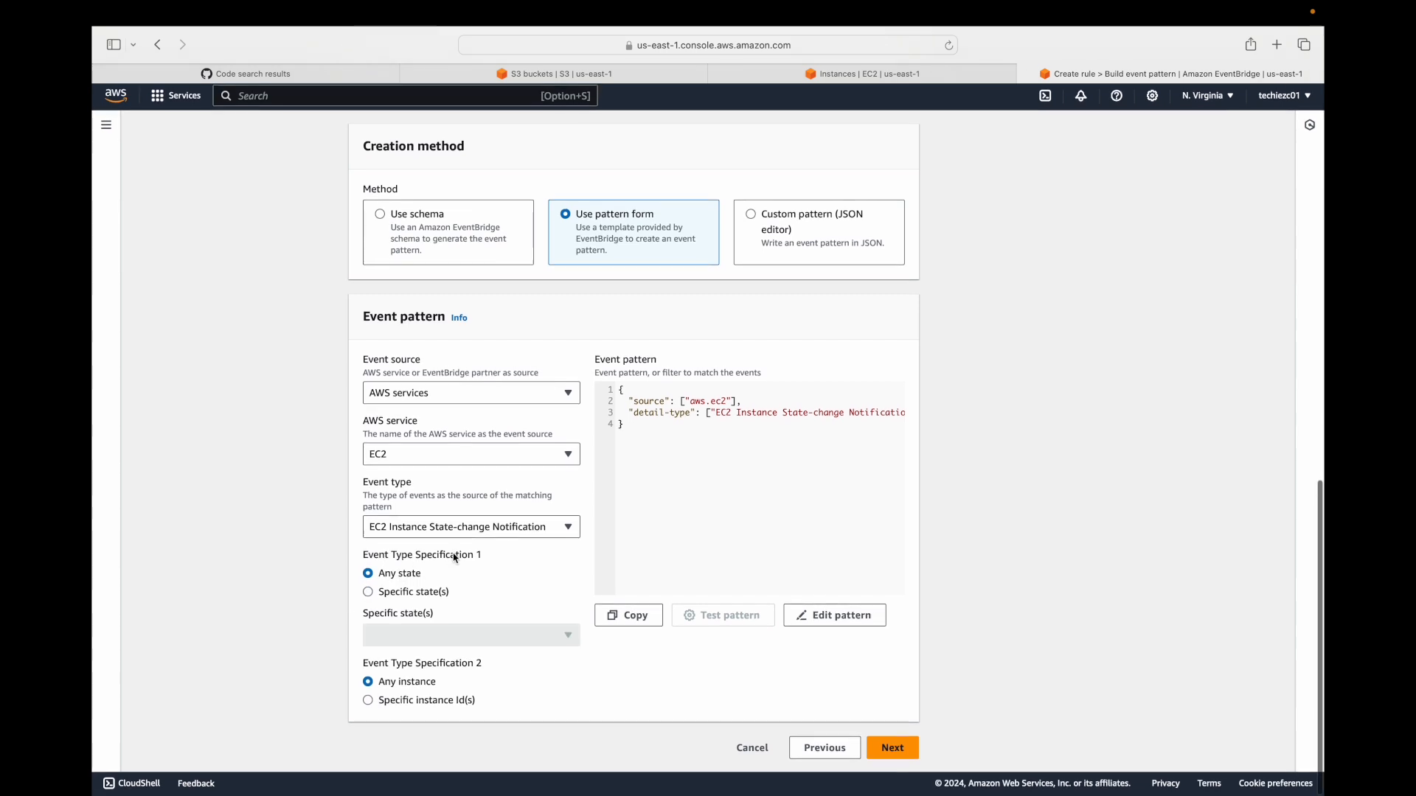
# Try the specific instance ID option, check the existing EC2 instances, and return the selection to any instance.
pyautogui.click(428, 702)
pyautogui.scroll(-1, 458, 689)
pyautogui.click(445, 726)
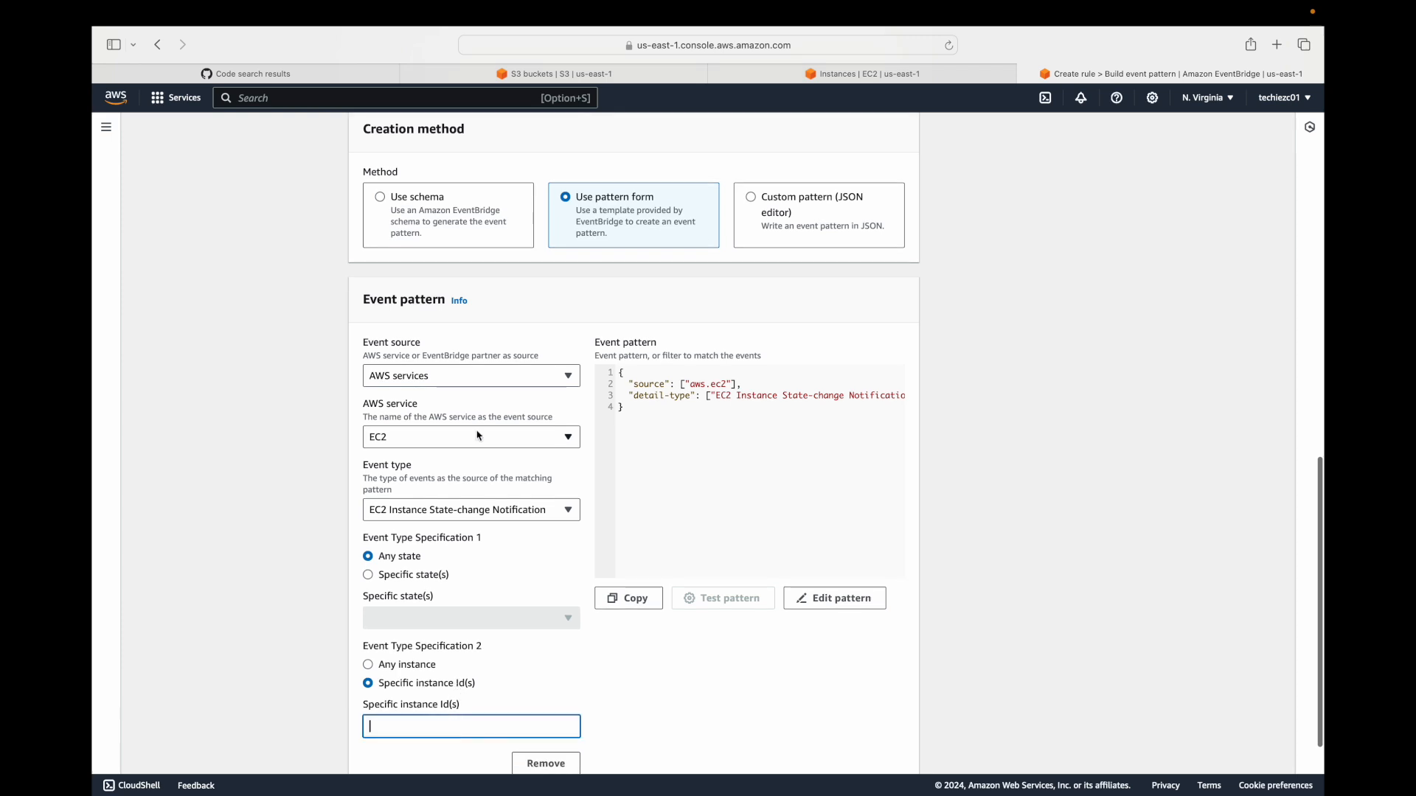
pyautogui.click(856, 77)
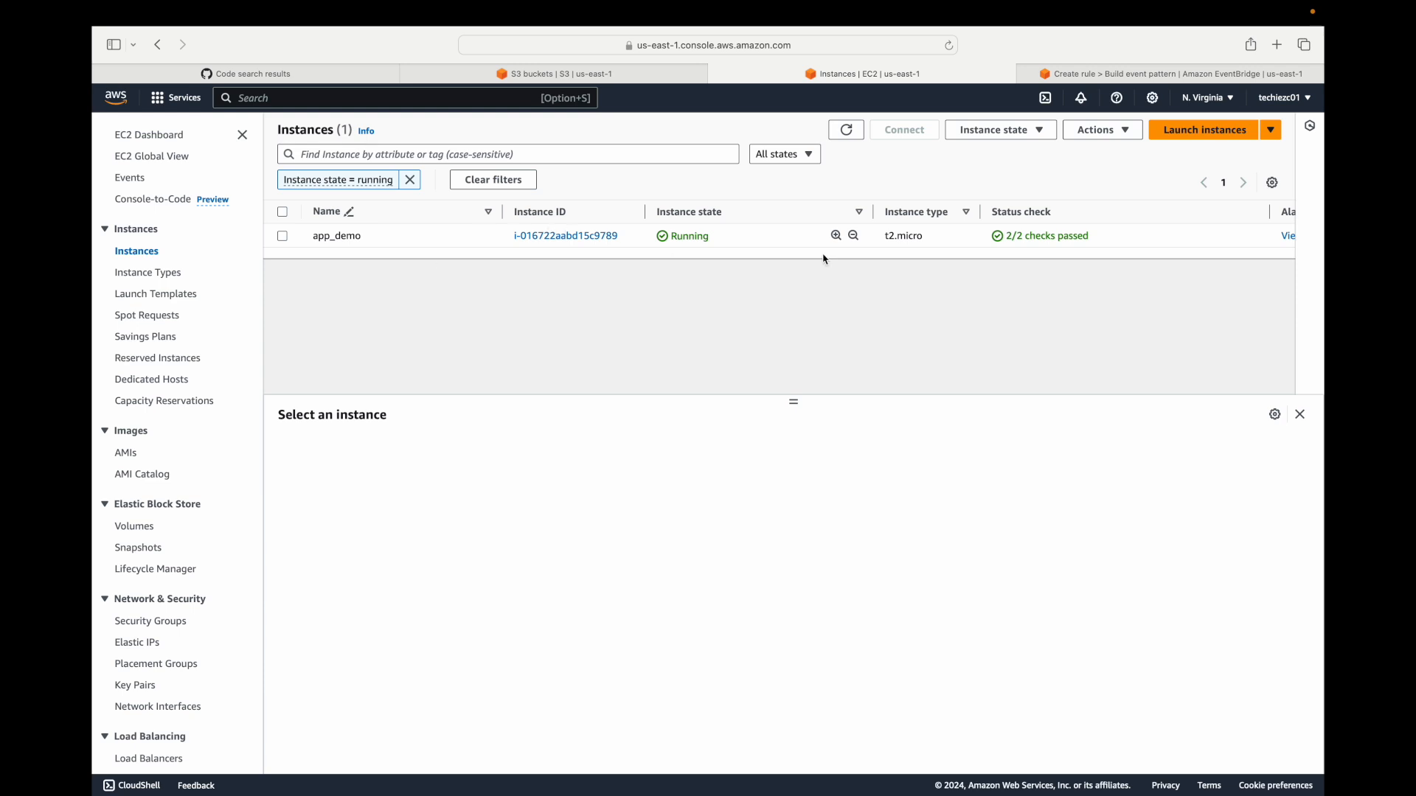
pyautogui.click(1118, 71)
pyautogui.scroll(-3, 474, 651)
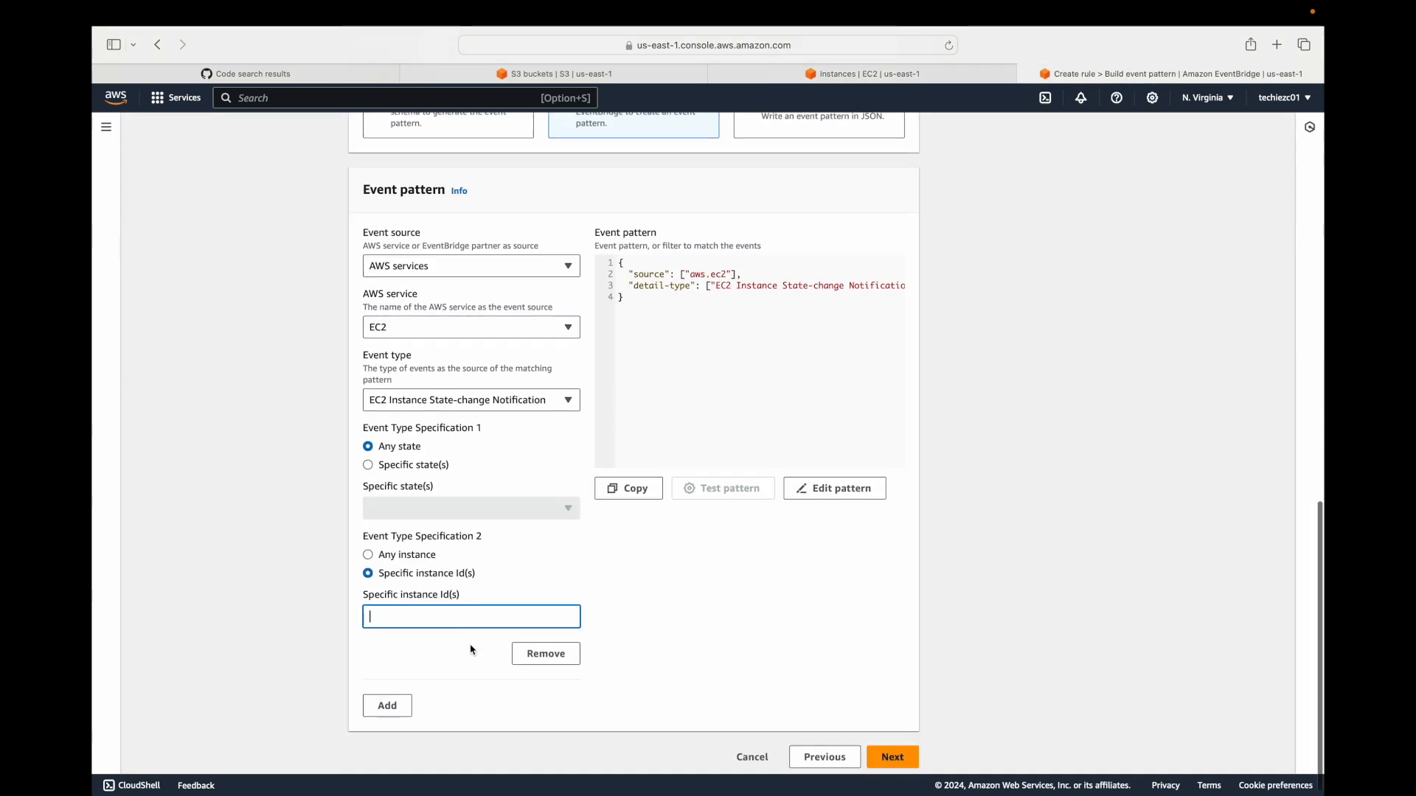
pyautogui.click(419, 549)
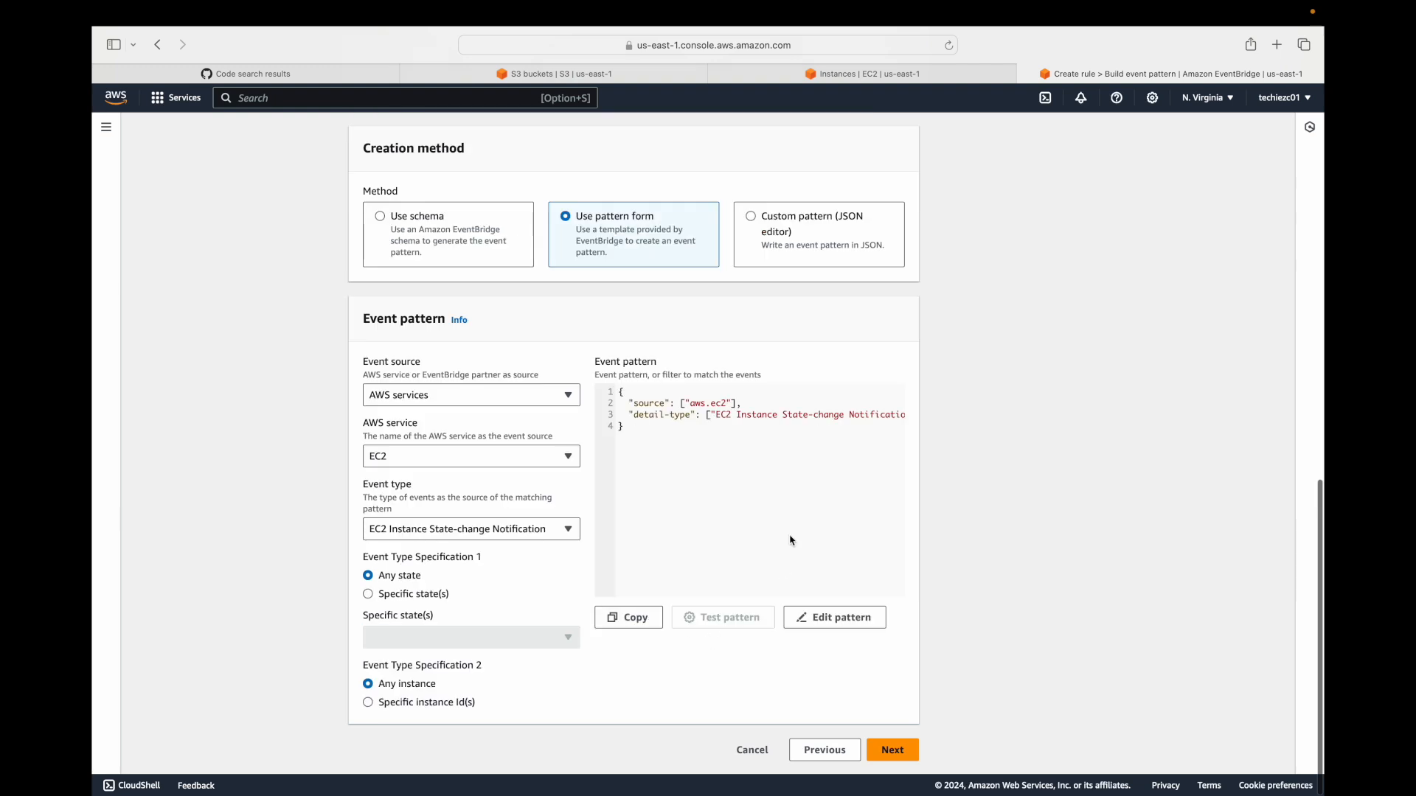
# Continue to target selection, choose SNS topic as the rule's target, and open the list of available topics.
pyautogui.click(893, 750)
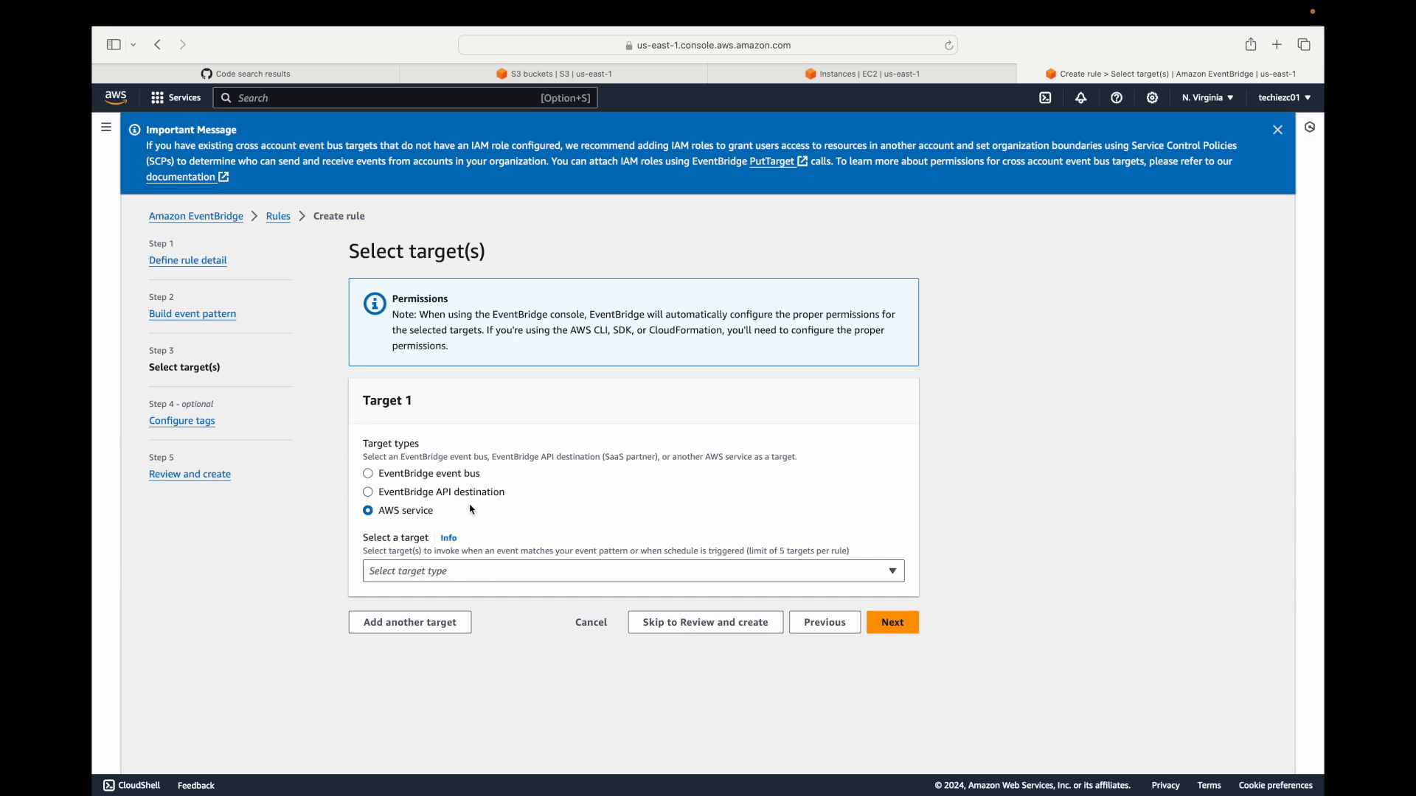
pyautogui.click(509, 574)
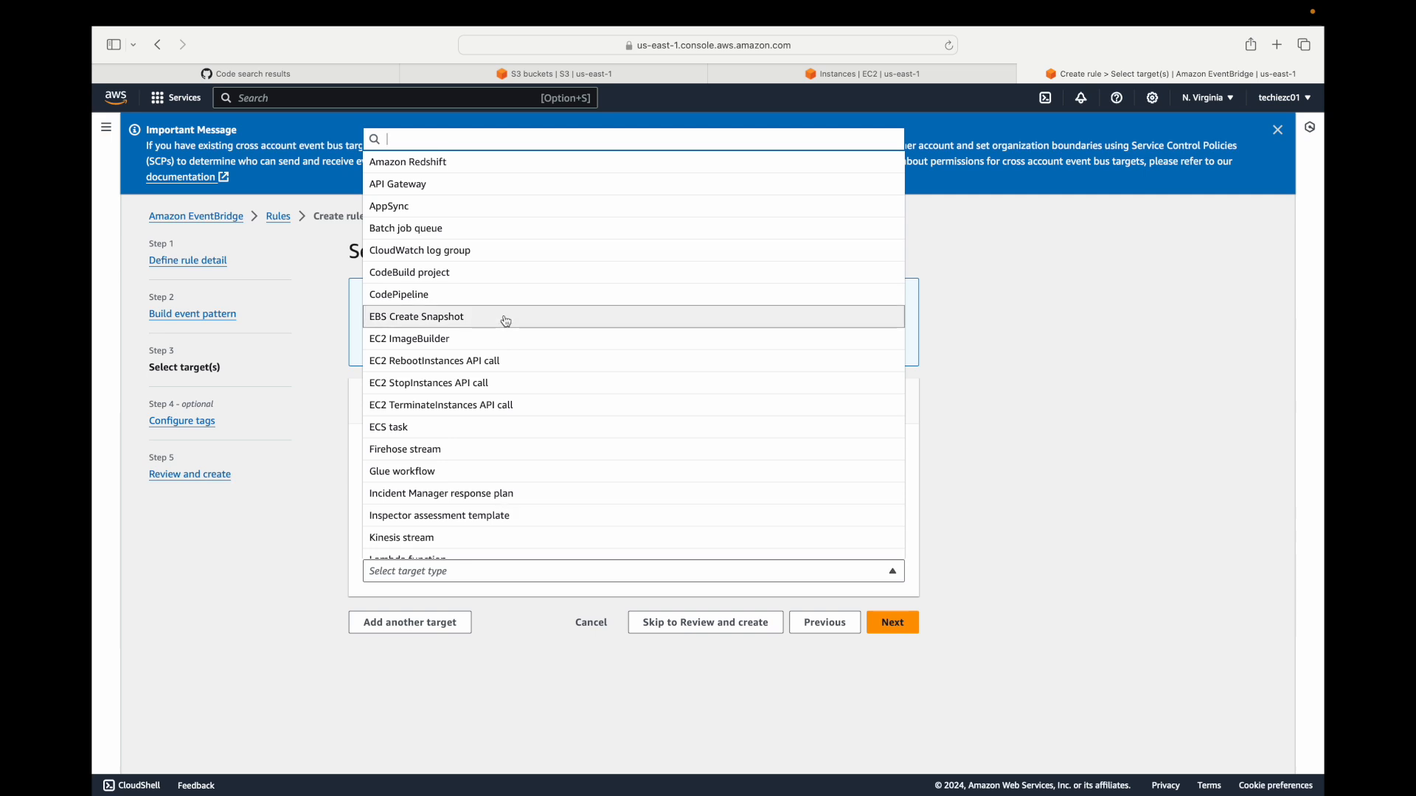
pyautogui.scroll(-3, 506, 392)
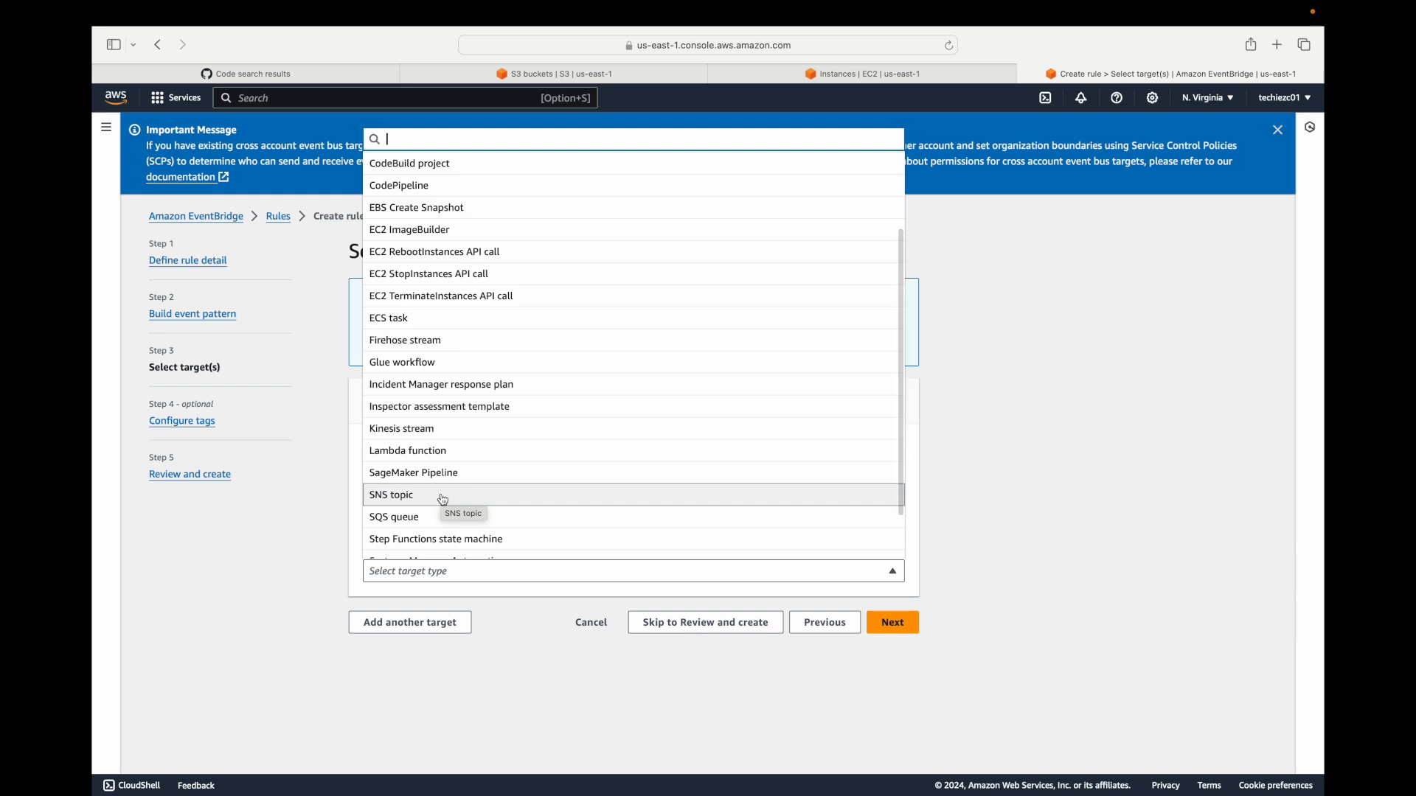
pyautogui.scroll(2, 442, 500)
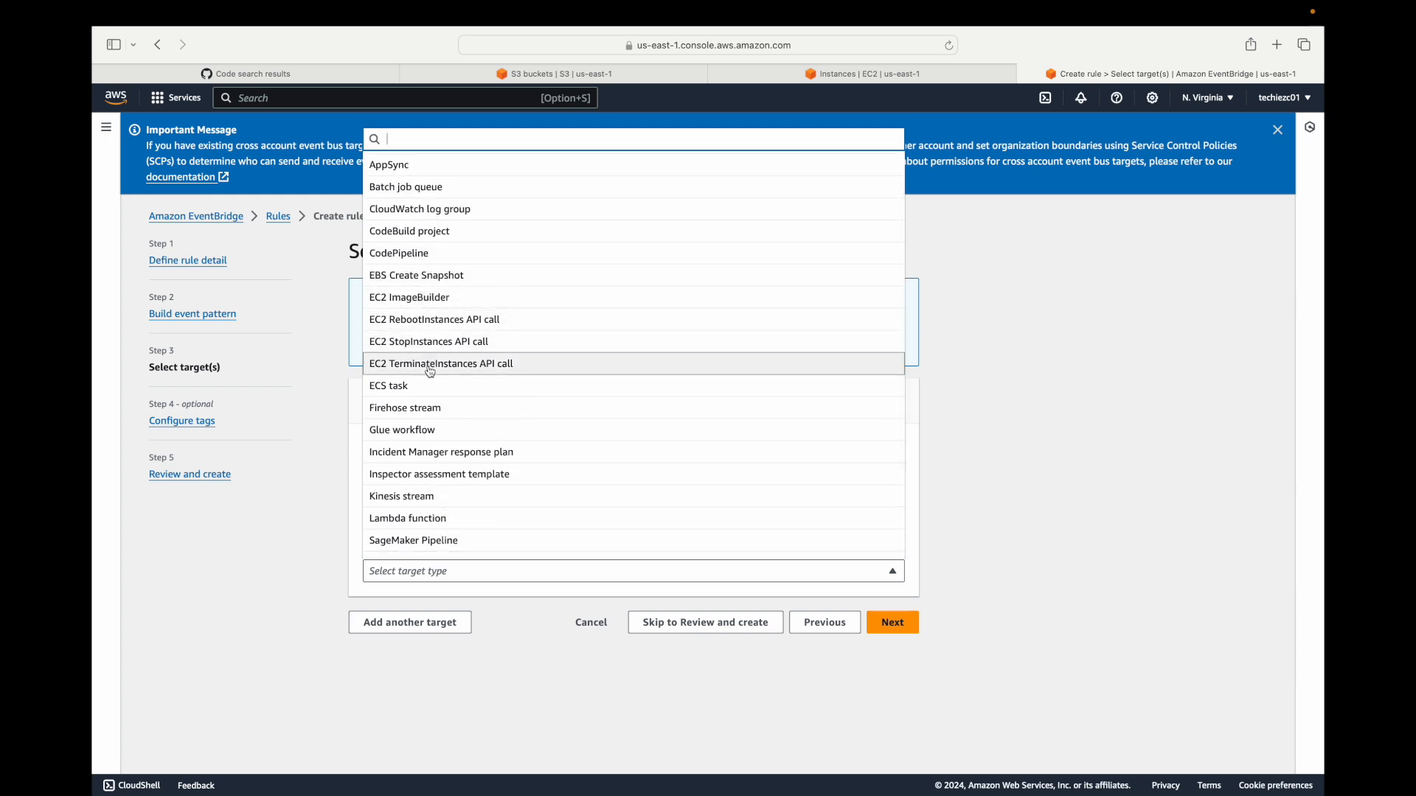
pyautogui.scroll(1, 431, 373)
pyautogui.scroll(-3, 453, 370)
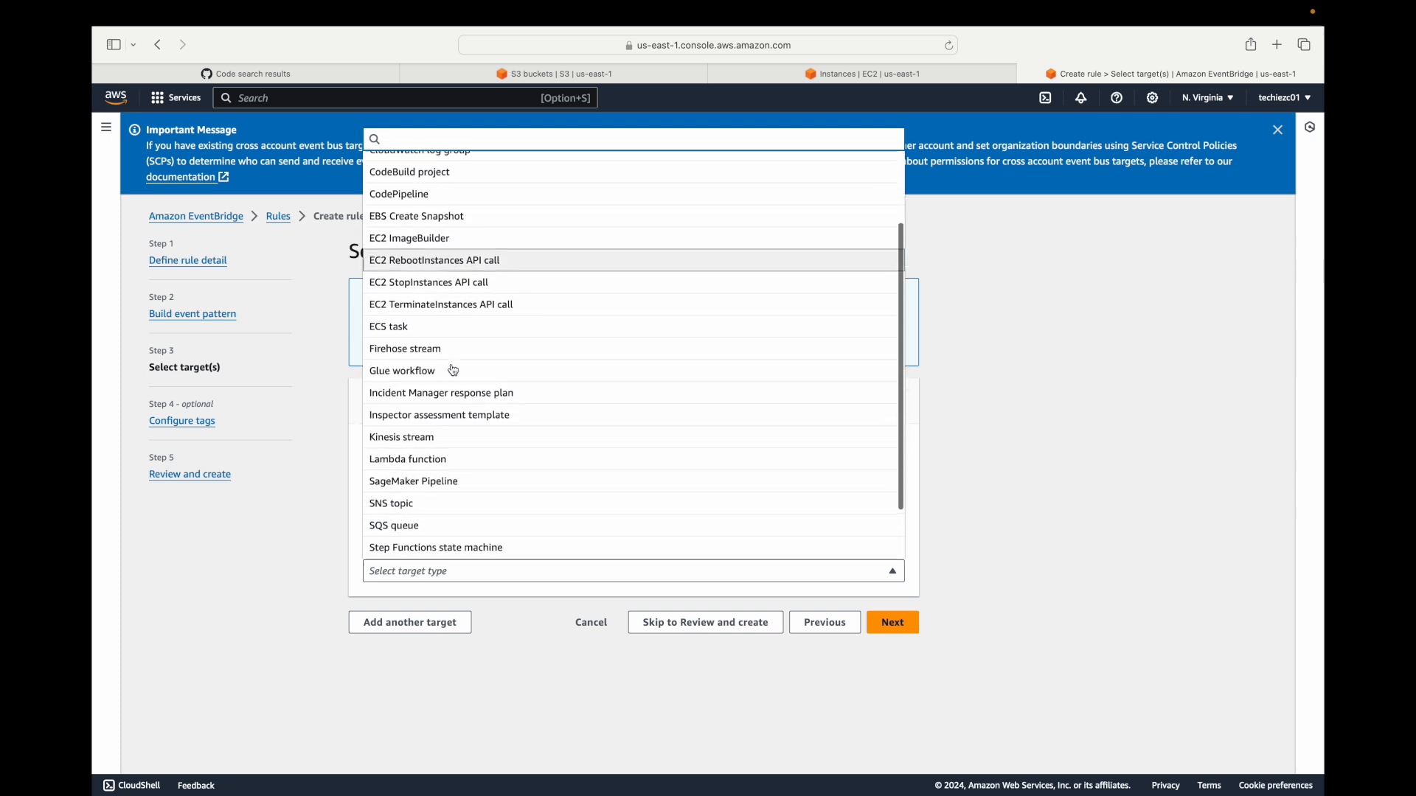
pyautogui.scroll(-1, 454, 371)
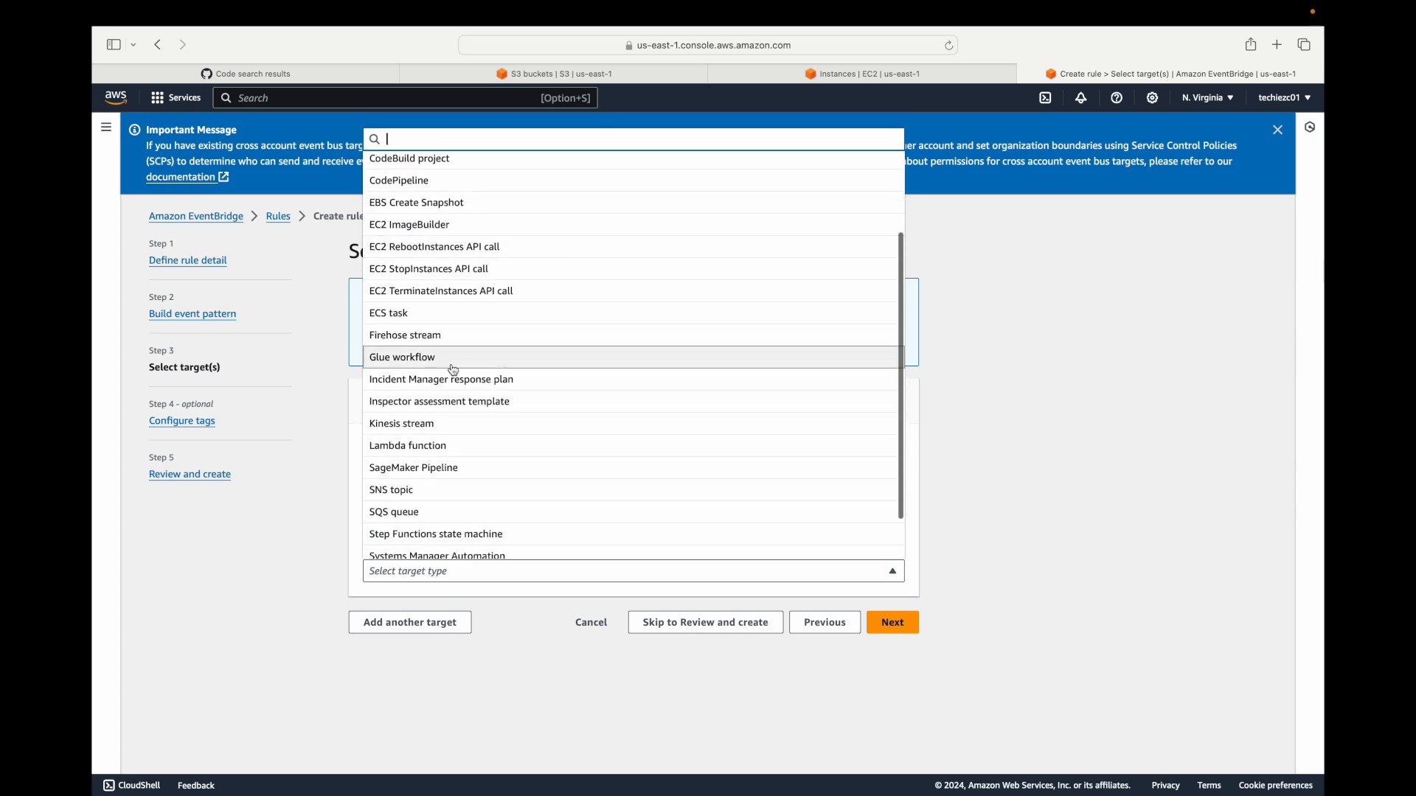
pyautogui.click(456, 489)
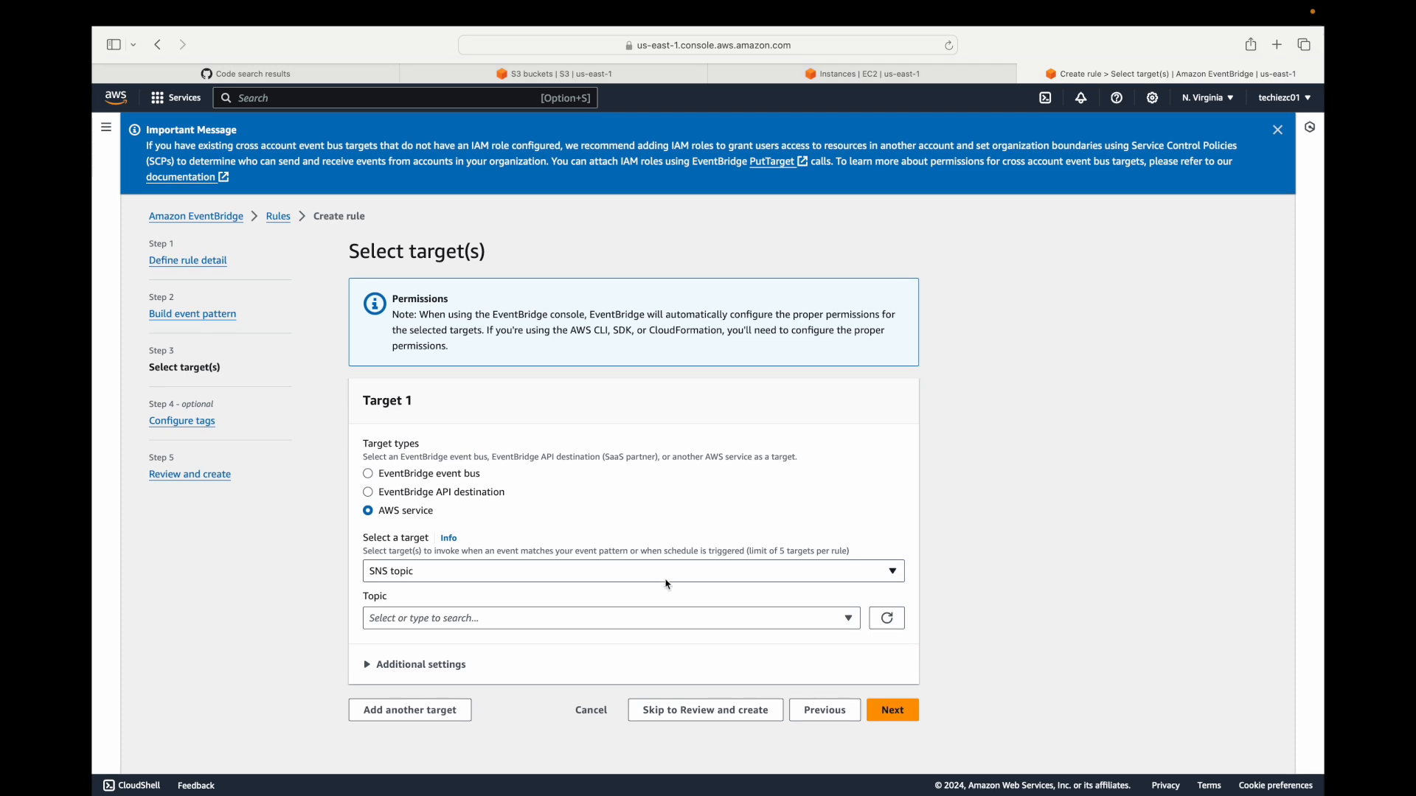
pyautogui.click(840, 626)
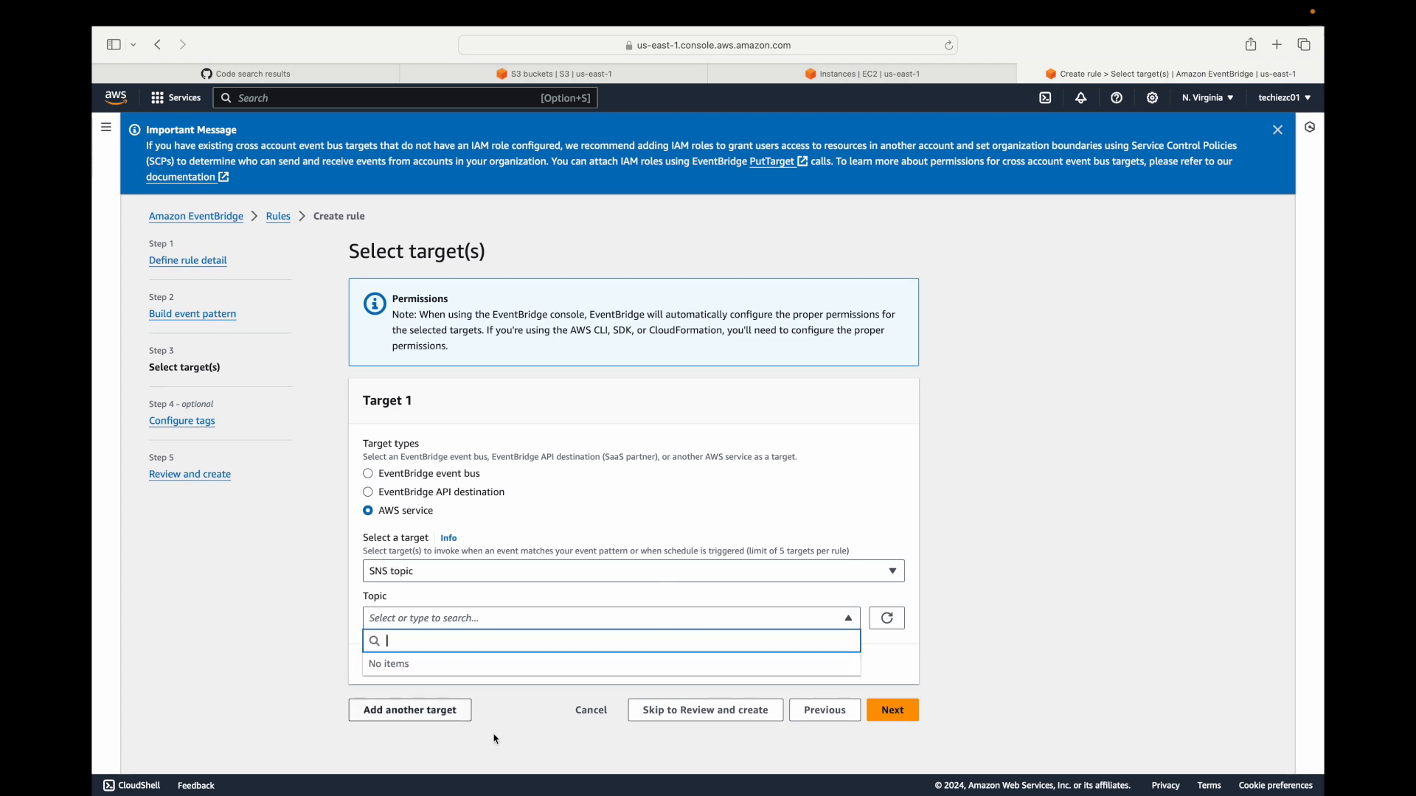
# Expand the SNS target's additional settings and review its input, retry and dead-letter options.
pyautogui.click(413, 665)
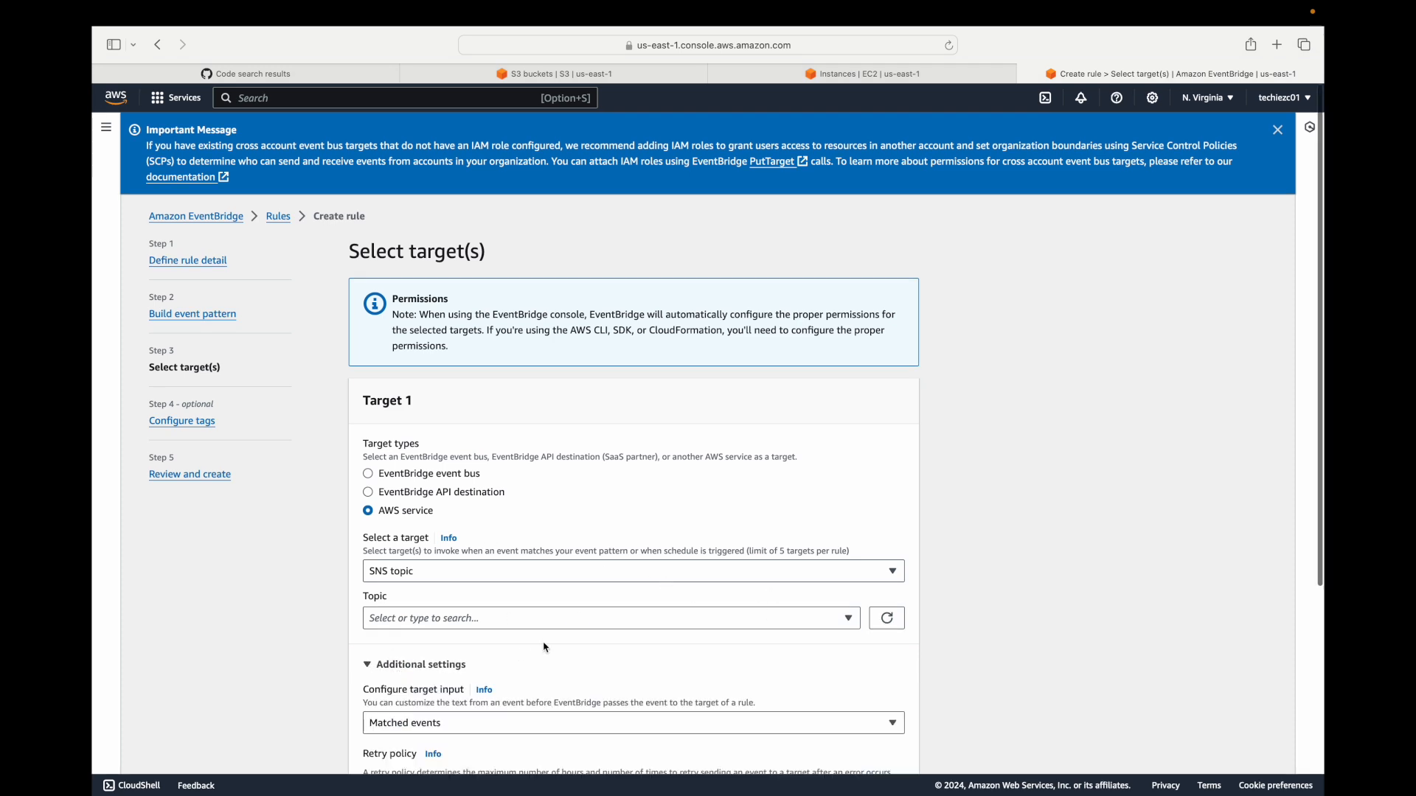
pyautogui.scroll(-2, 546, 647)
pyautogui.scroll(2, 543, 642)
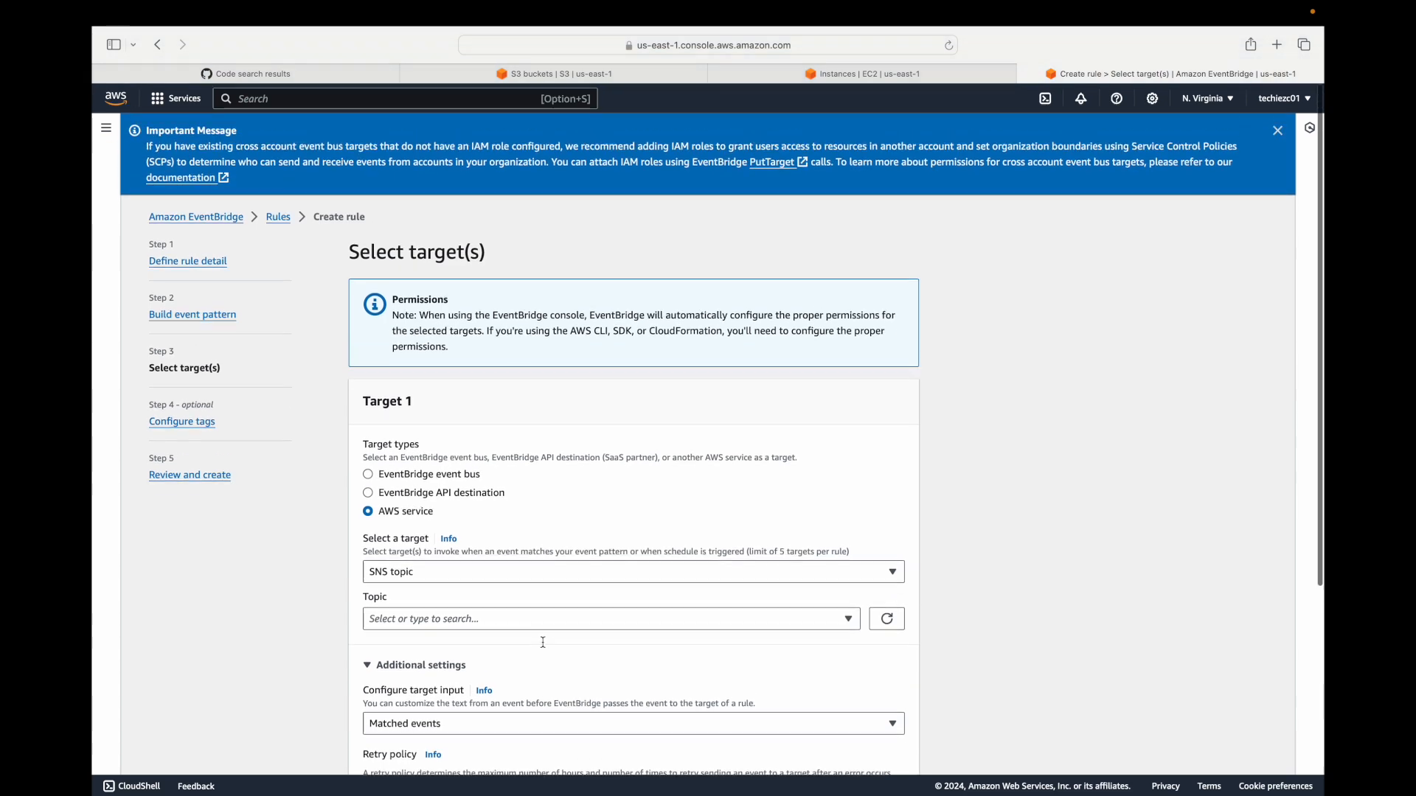
# Search the AWS services for sns, open Simple Notification Service in a separate tab and switch to it.
pyautogui.click(170, 105)
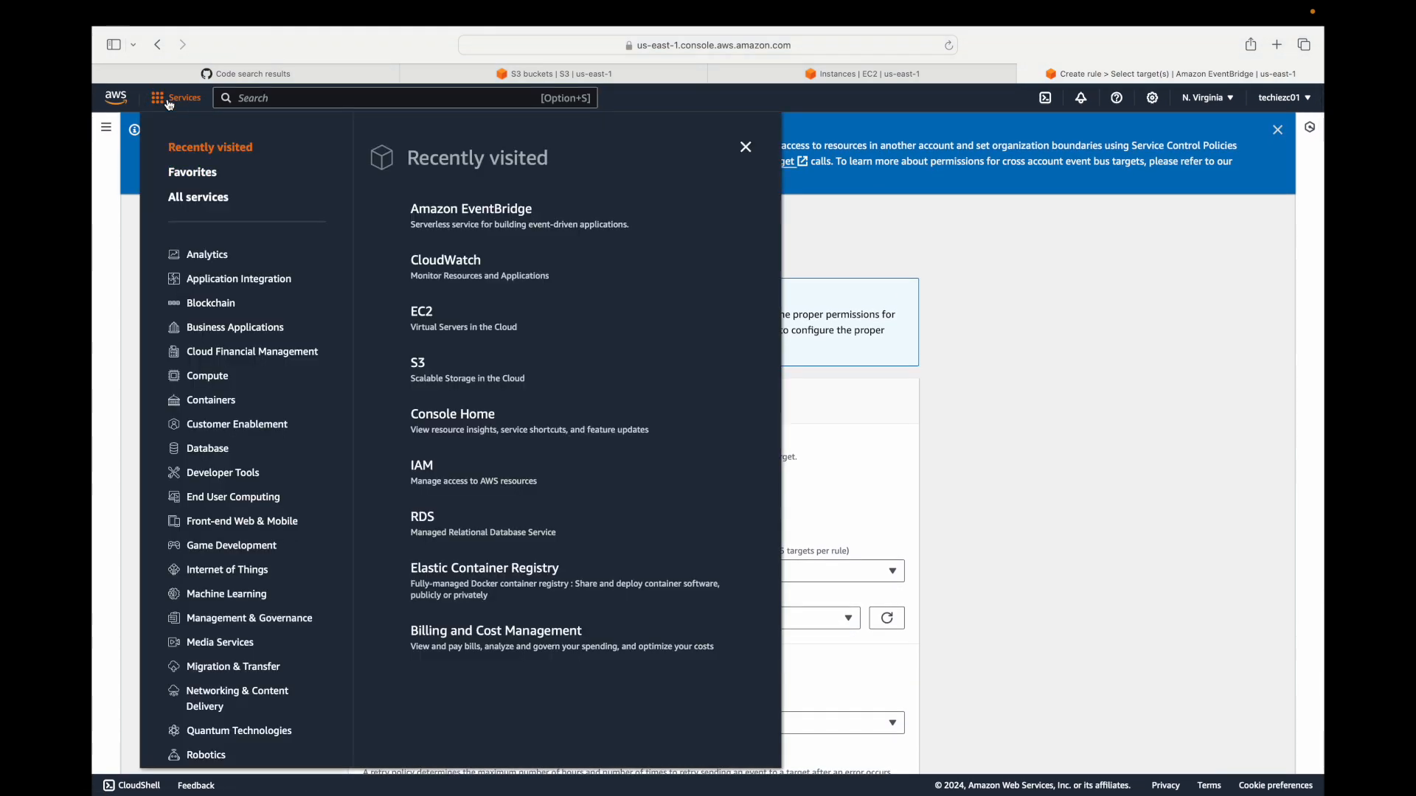
pyautogui.click(361, 98)
pyautogui.write('sns')
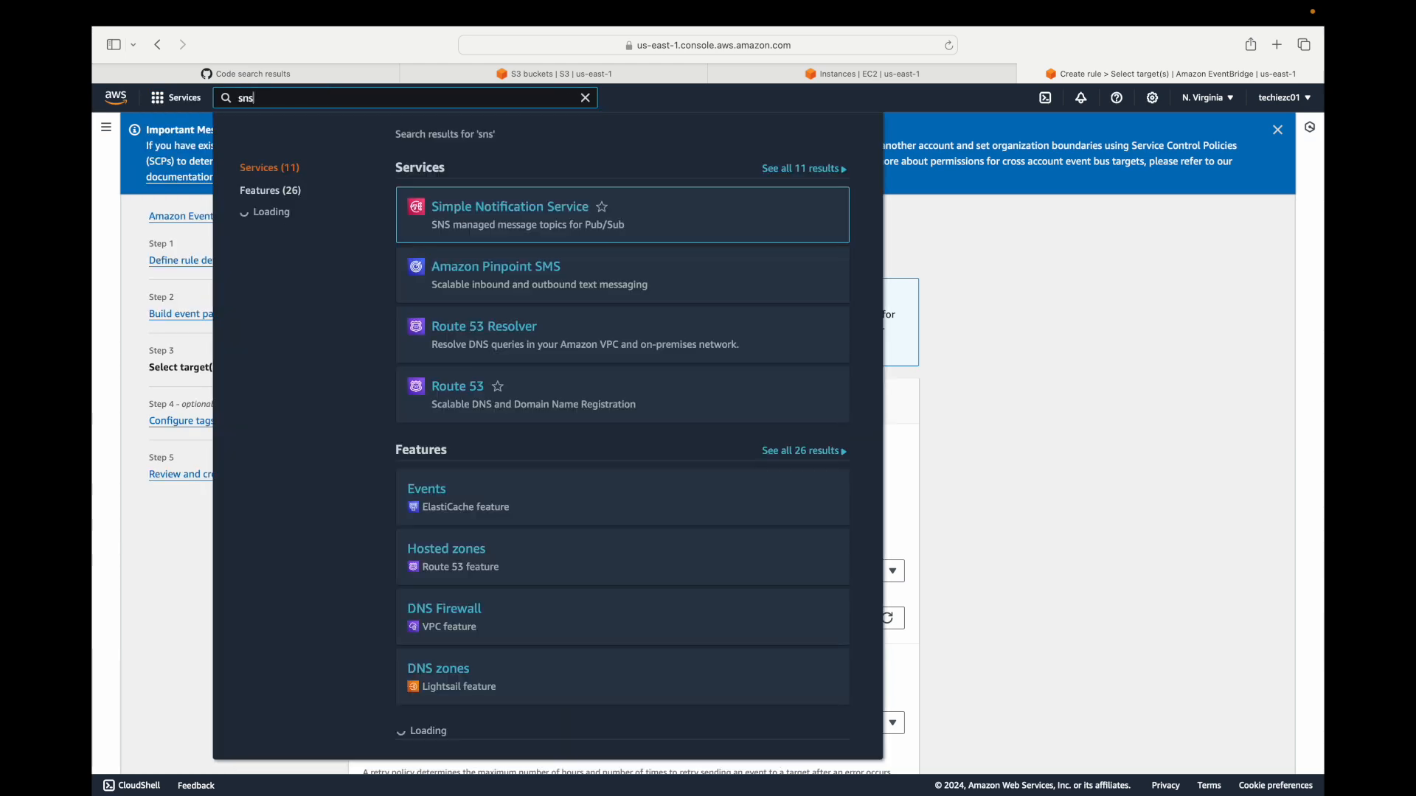
pyautogui.keyDown('super'); pyautogui.click(494, 209); pyautogui.keyUp('super')
pyautogui.click(997, 348)
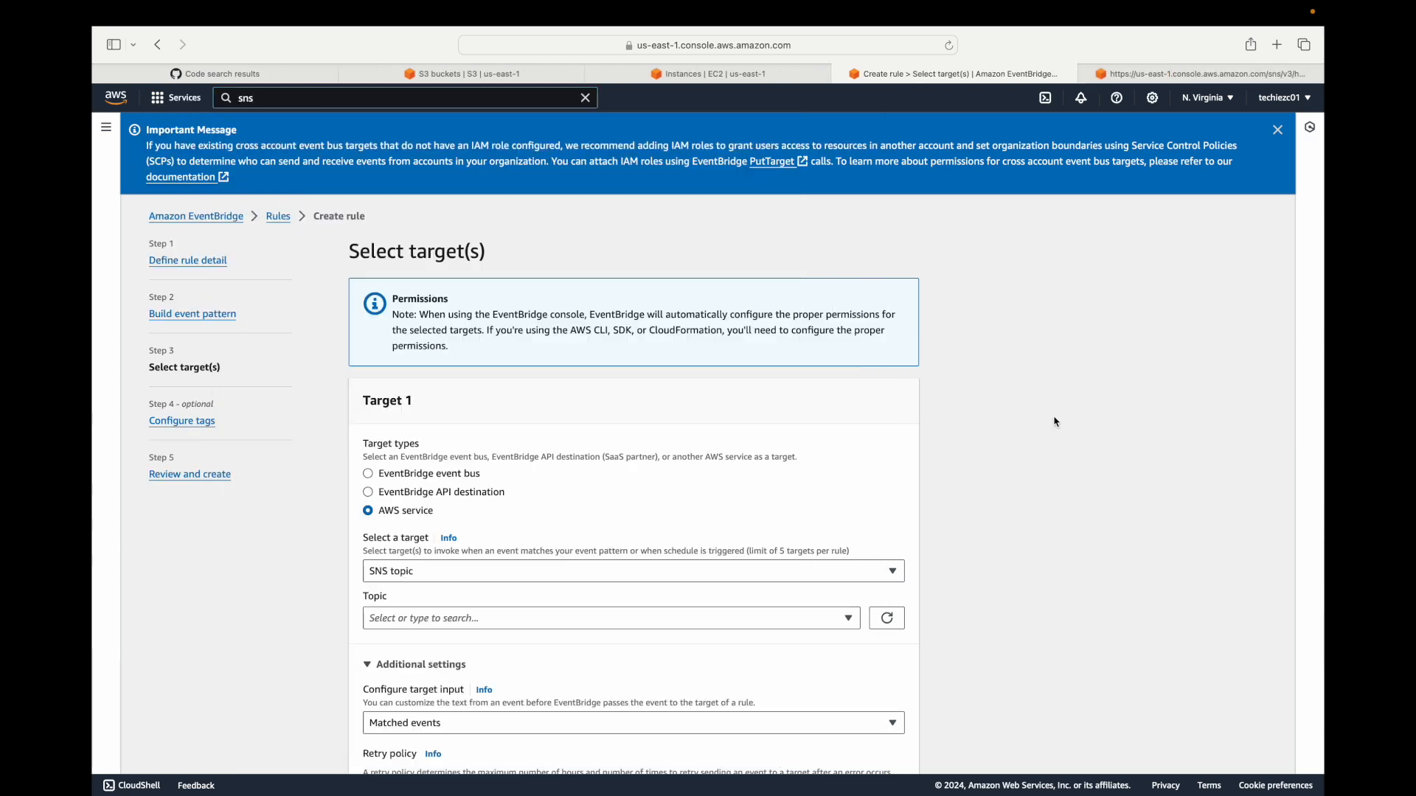
pyautogui.click(1173, 73)
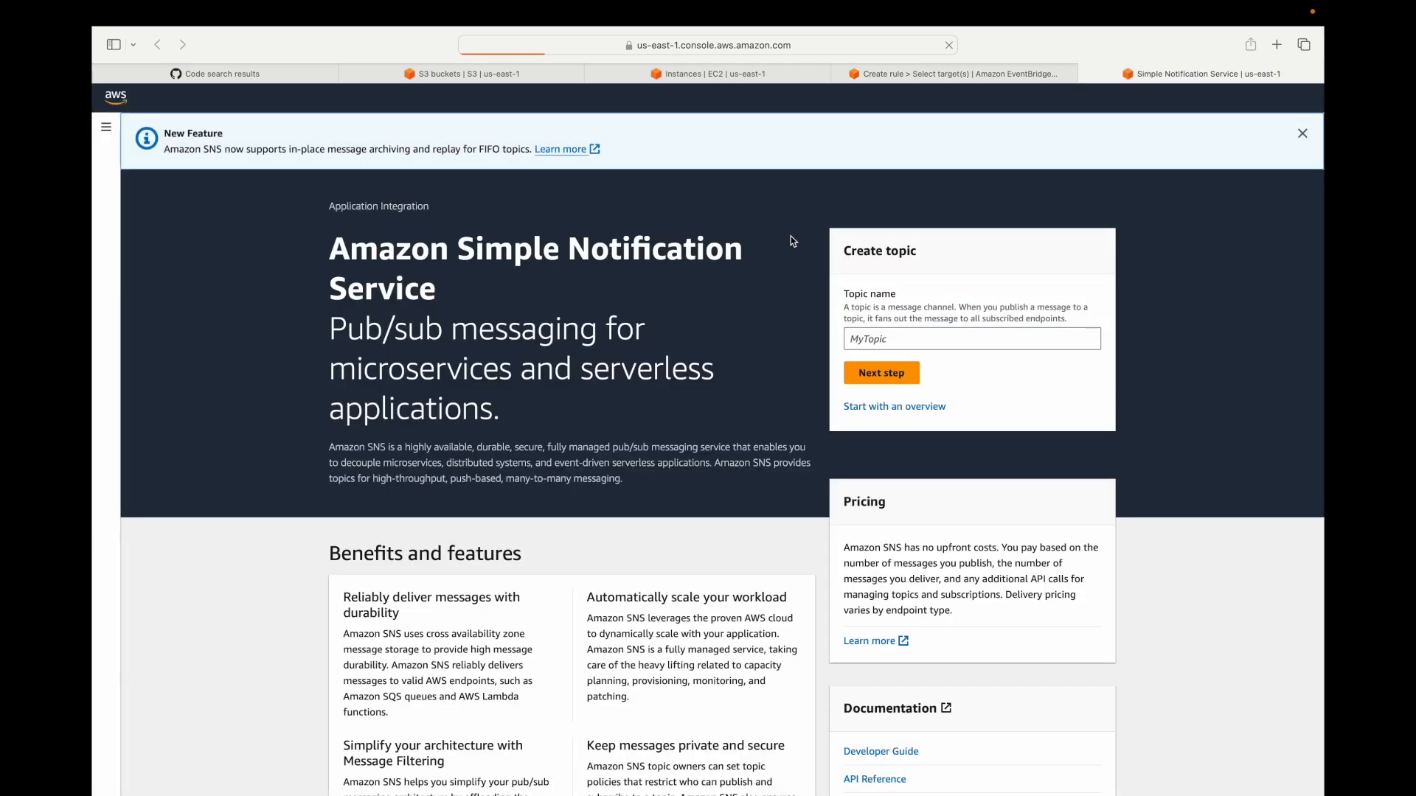
# Create a standard SNS topic named cloudwatch_events, using cloudwatch_events as its display name too.
pyautogui.click(880, 339)
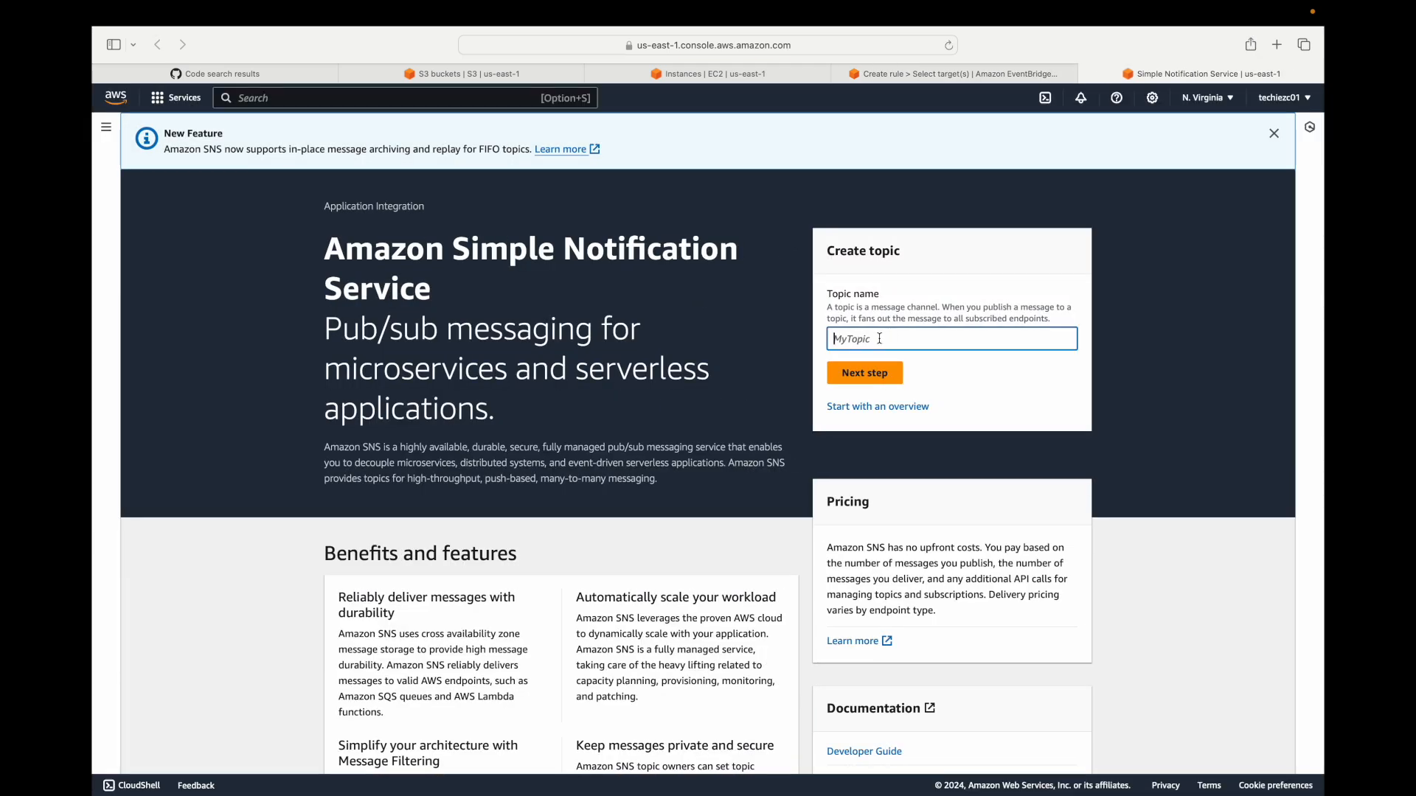
pyautogui.write('cloudwatch_events')
pyautogui.click(875, 372)
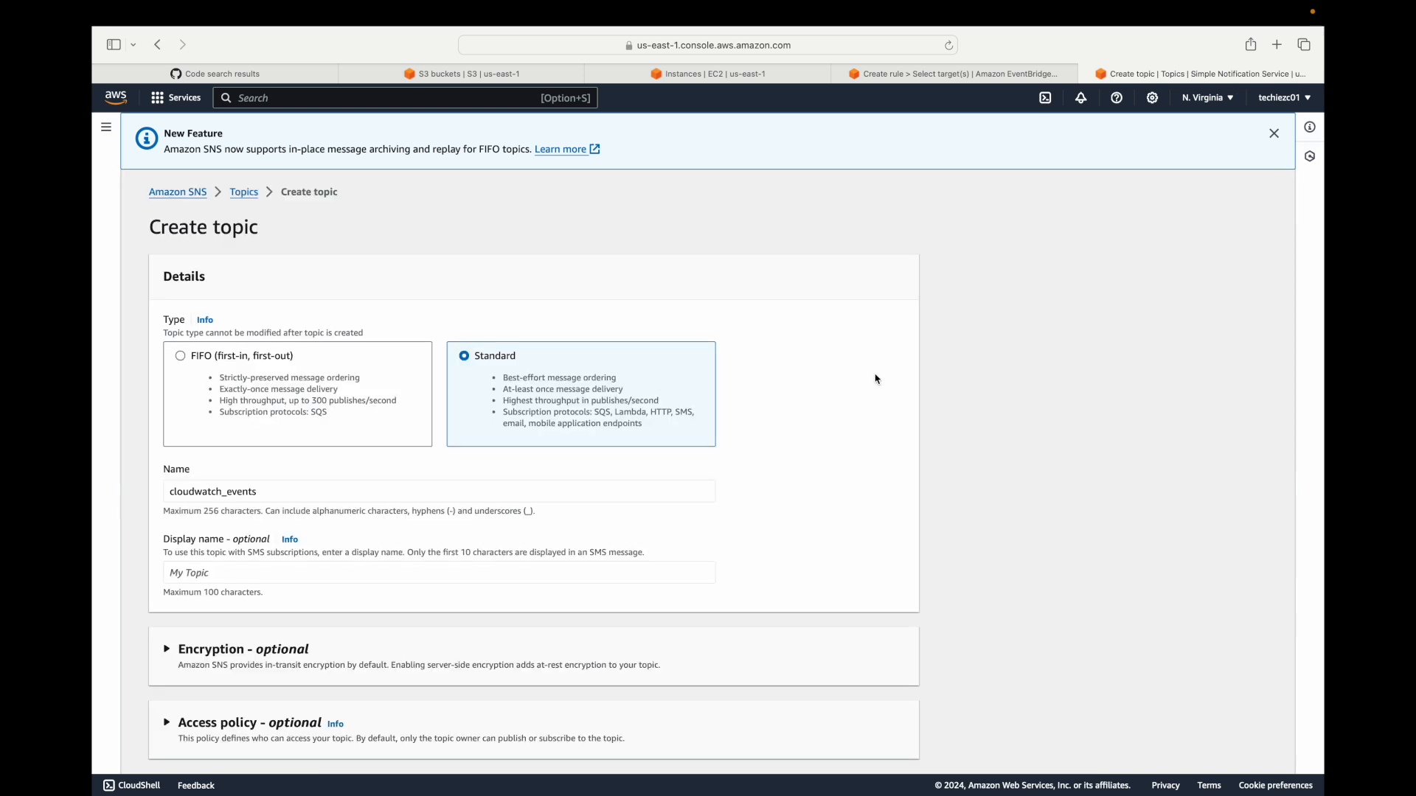
pyautogui.scroll(-4, 456, 442)
pyautogui.press('Tab')
pyautogui.press('super+c')
pyautogui.press('Tab')
pyautogui.press('super+v')
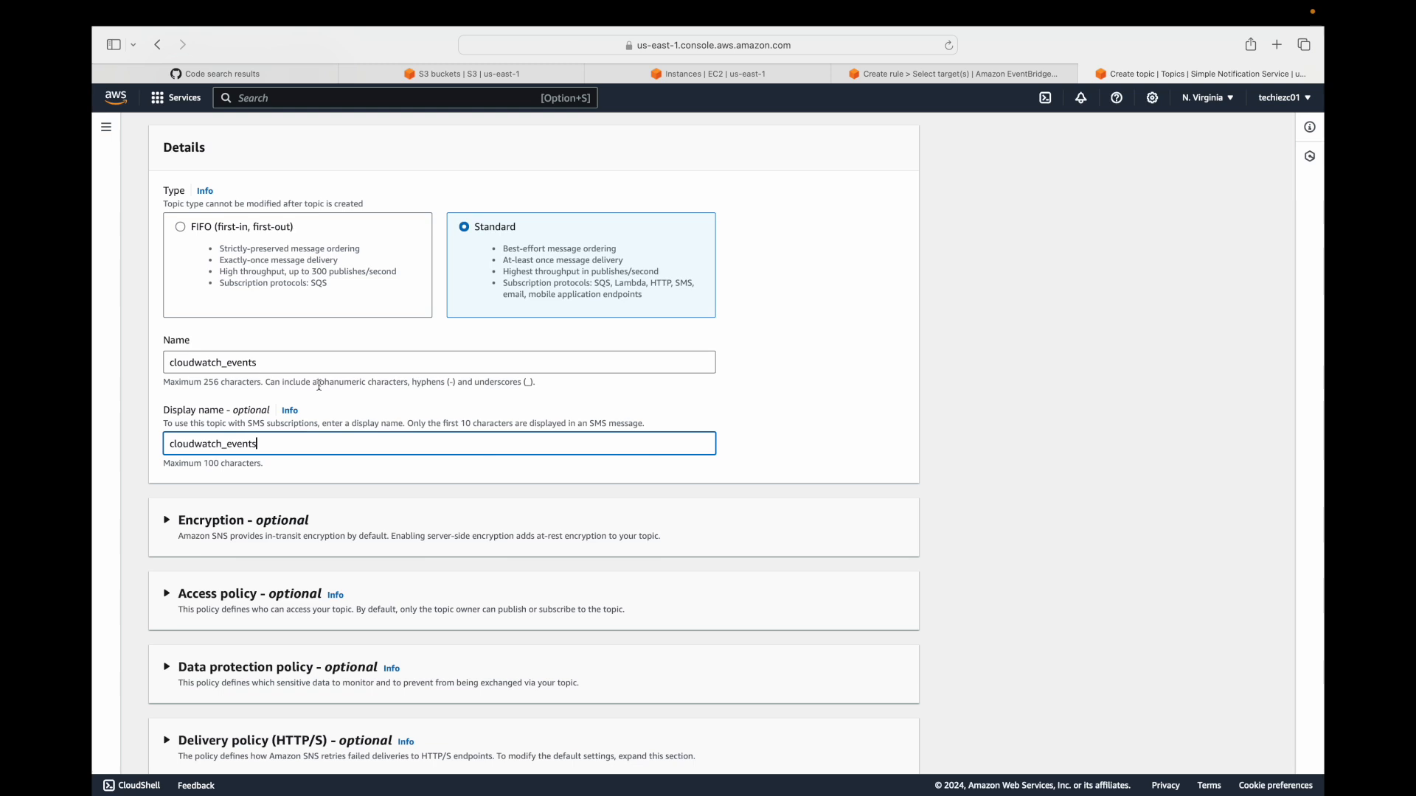
pyautogui.scroll(-5, 295, 443)
pyautogui.click(875, 747)
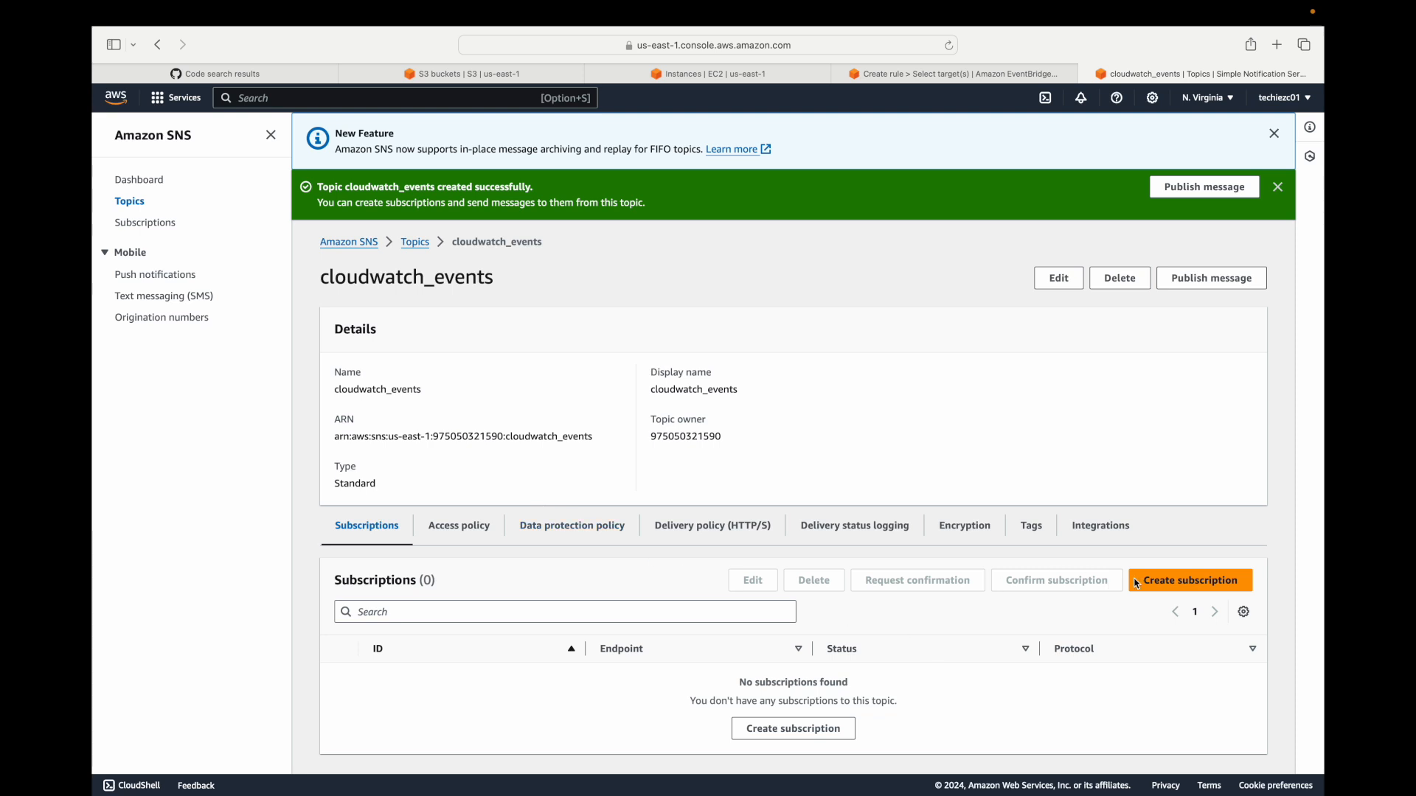
# Create an Email subscription for the cloudwatch_events topic, entering the recipient's e-mail address as its endpoint.
pyautogui.click(1275, 139)
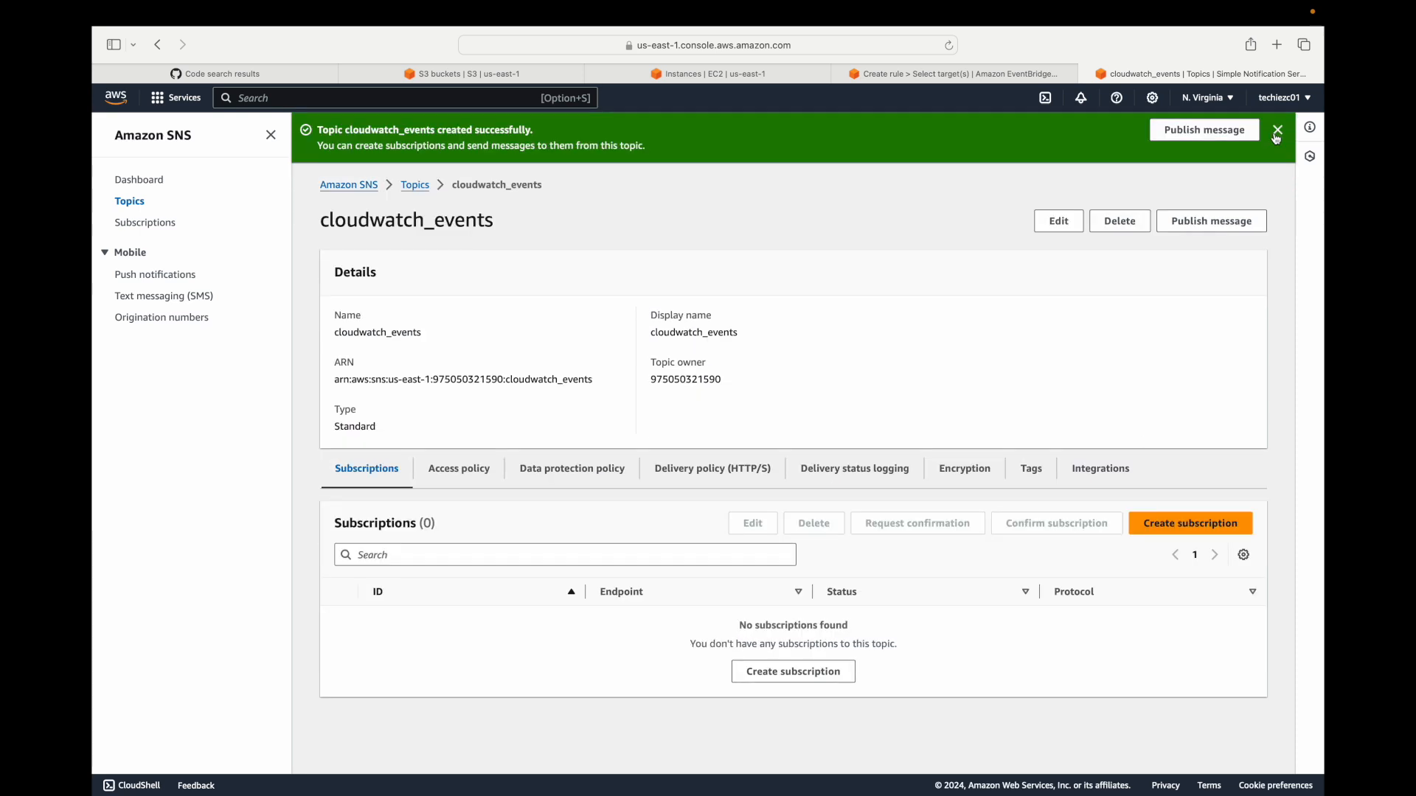
pyautogui.click(1275, 139)
pyautogui.click(843, 618)
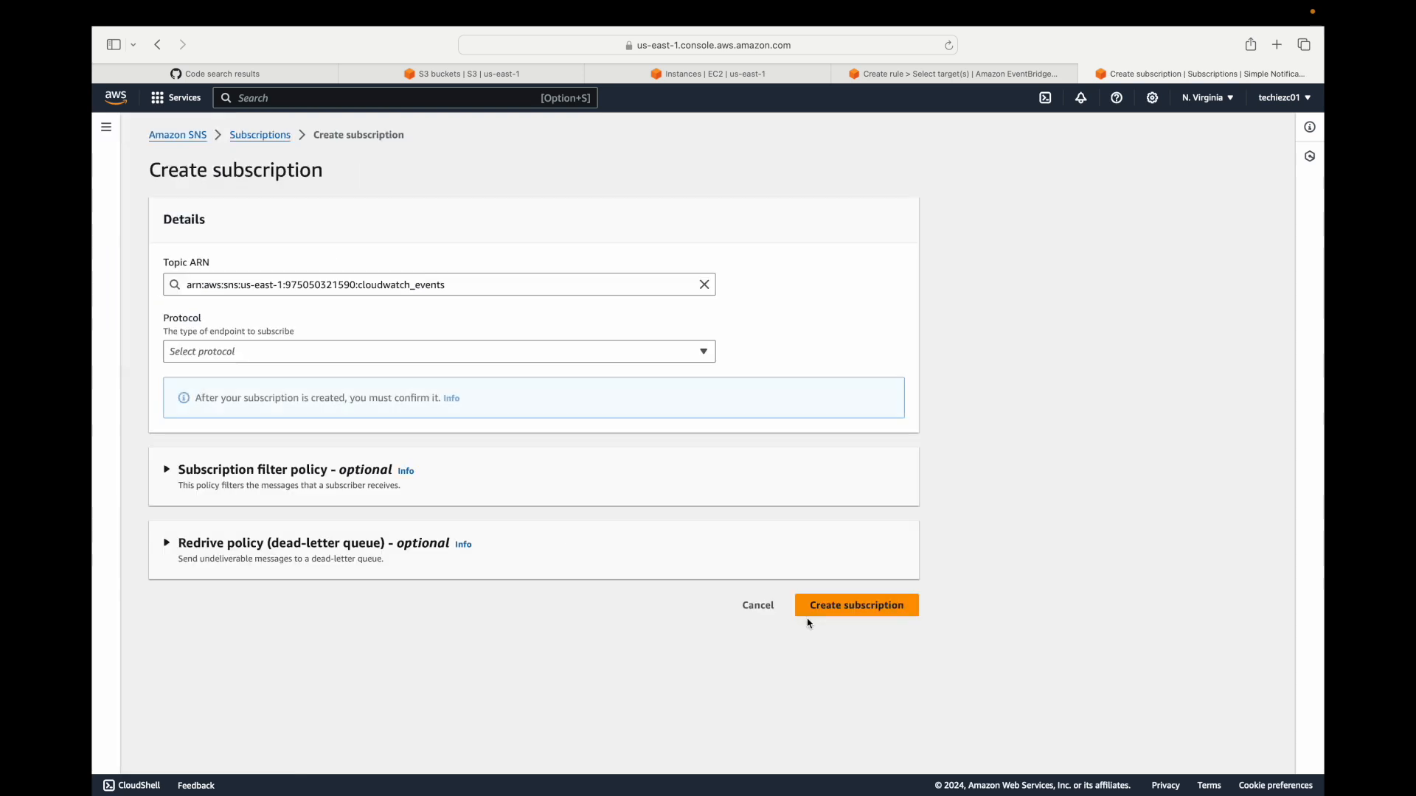
pyautogui.click(392, 351)
pyautogui.click(273, 441)
pyautogui.click(275, 419)
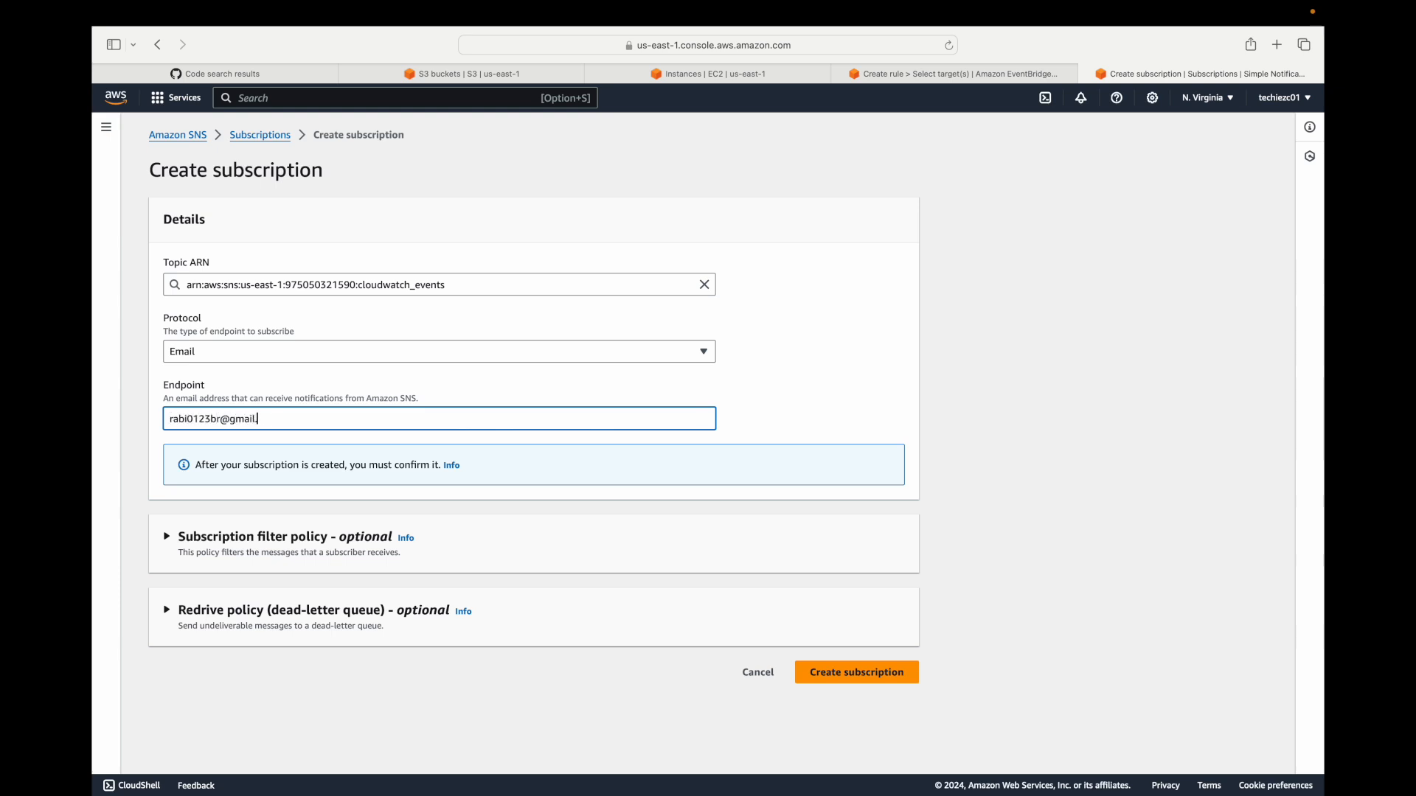
pyautogui.click(854, 674)
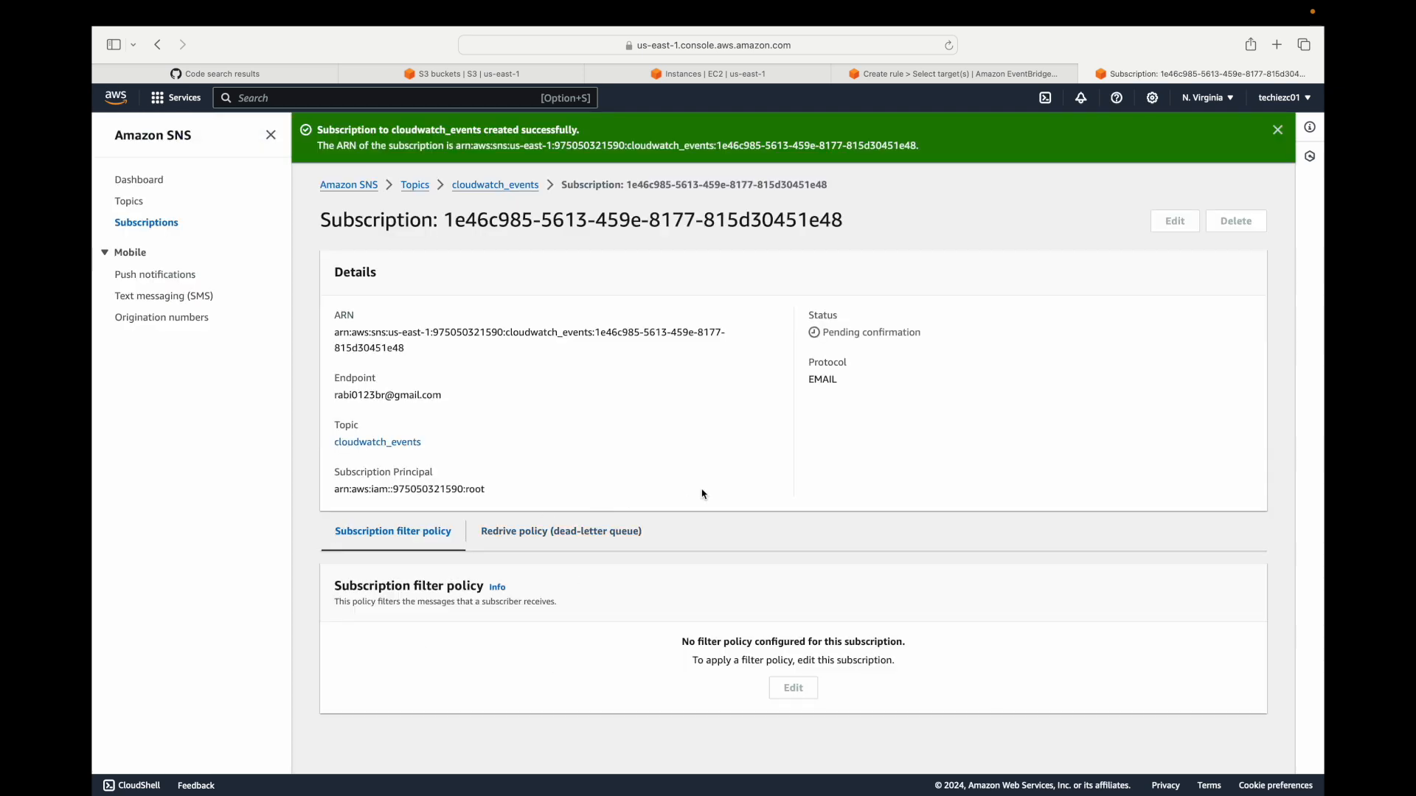
pyautogui.click(1271, 132)
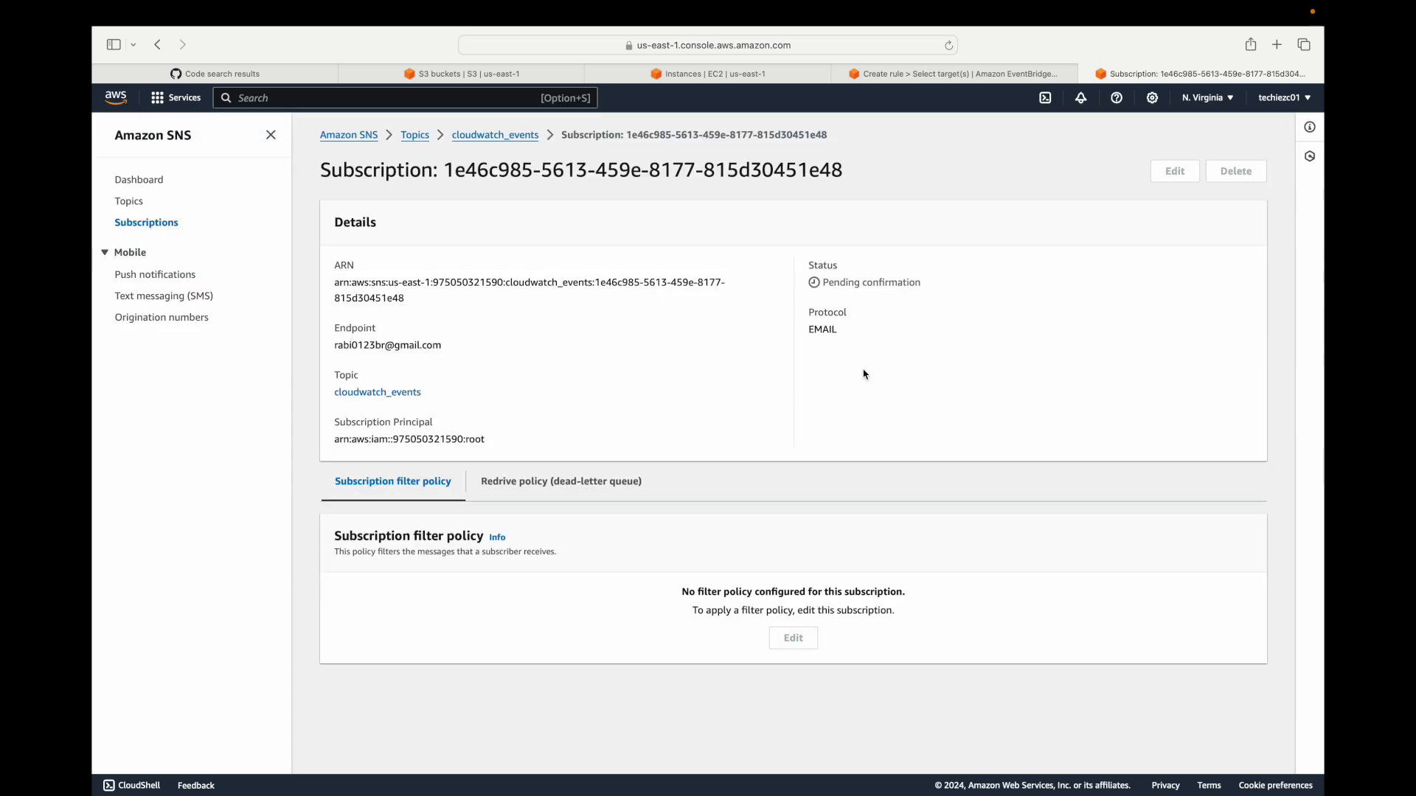
# Check the e-mail subscription's confirmation status on the cloudwatch_events topic, reopening the topic from the topics list to refresh it.
pyautogui.click(501, 135)
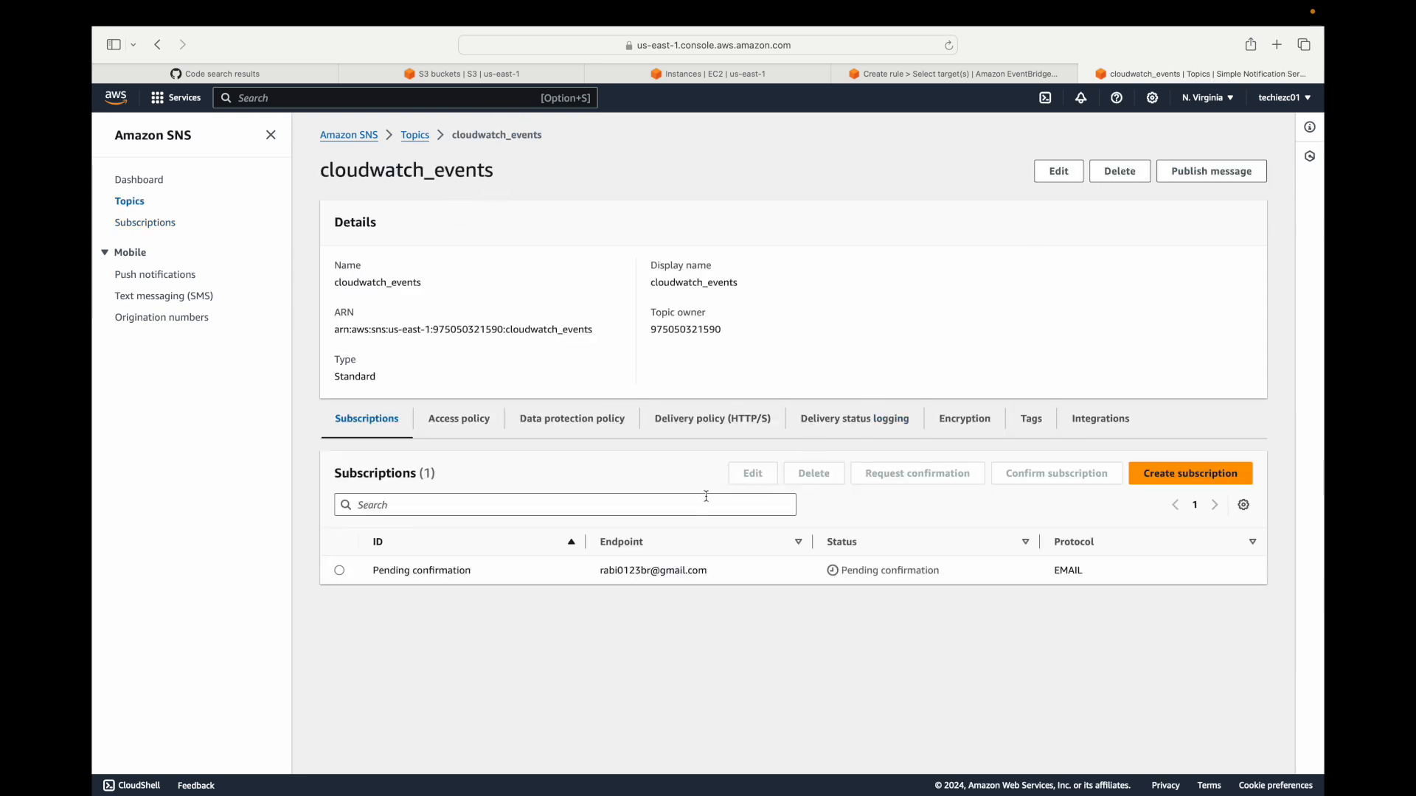
pyautogui.moveTo(842, 571); pyautogui.dragTo(967, 567)
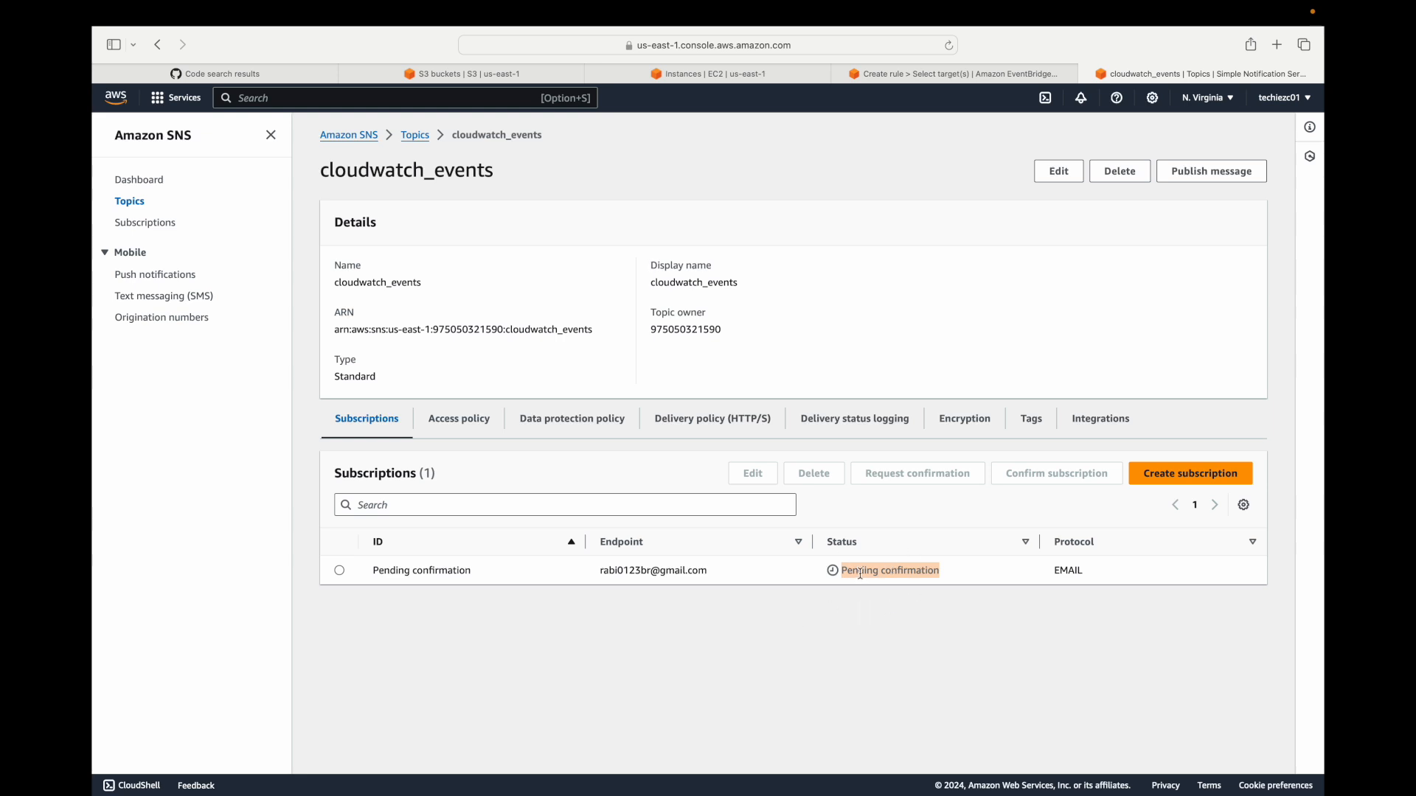
pyautogui.click(748, 557)
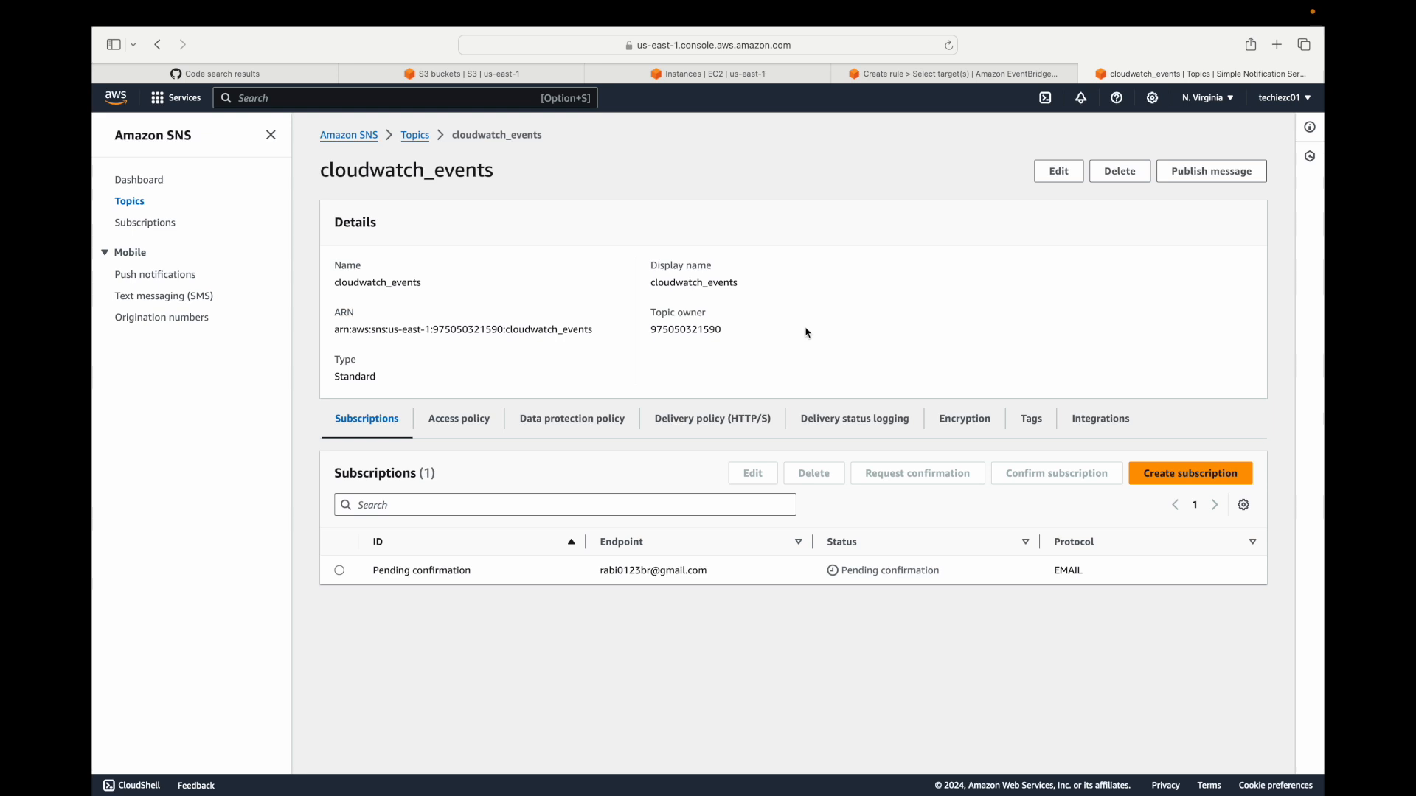
pyautogui.click(415, 138)
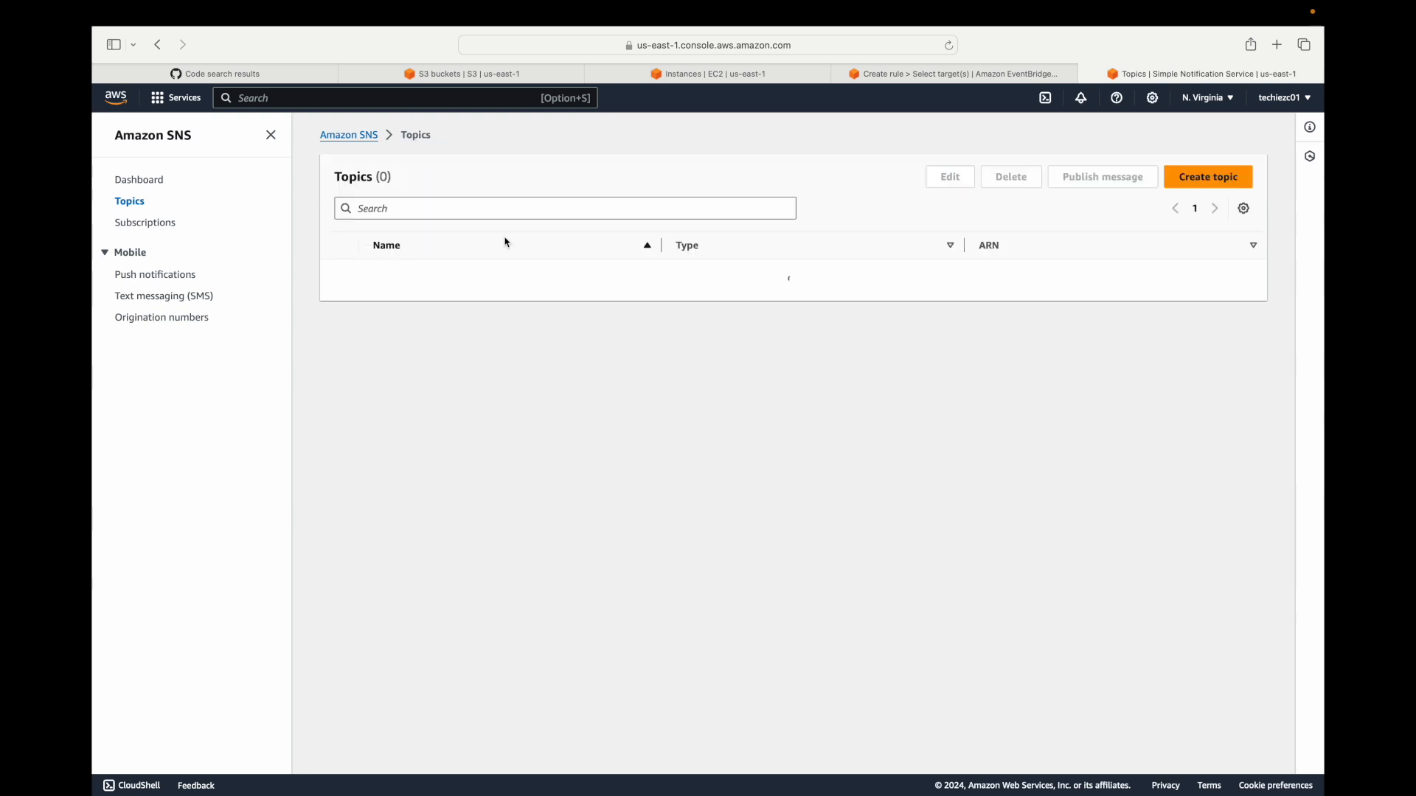
pyautogui.click(427, 276)
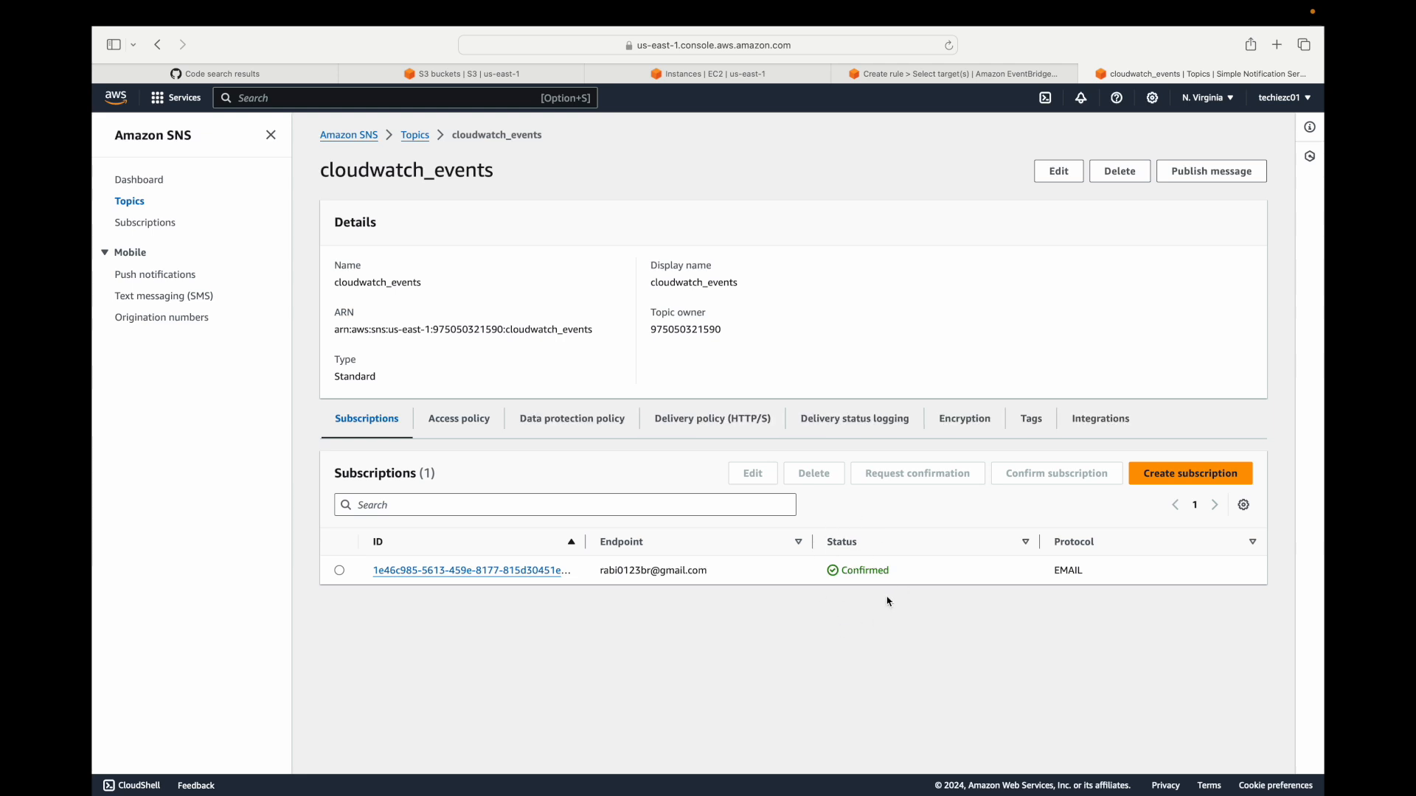
pyautogui.moveTo(605, 575); pyautogui.dragTo(764, 576)
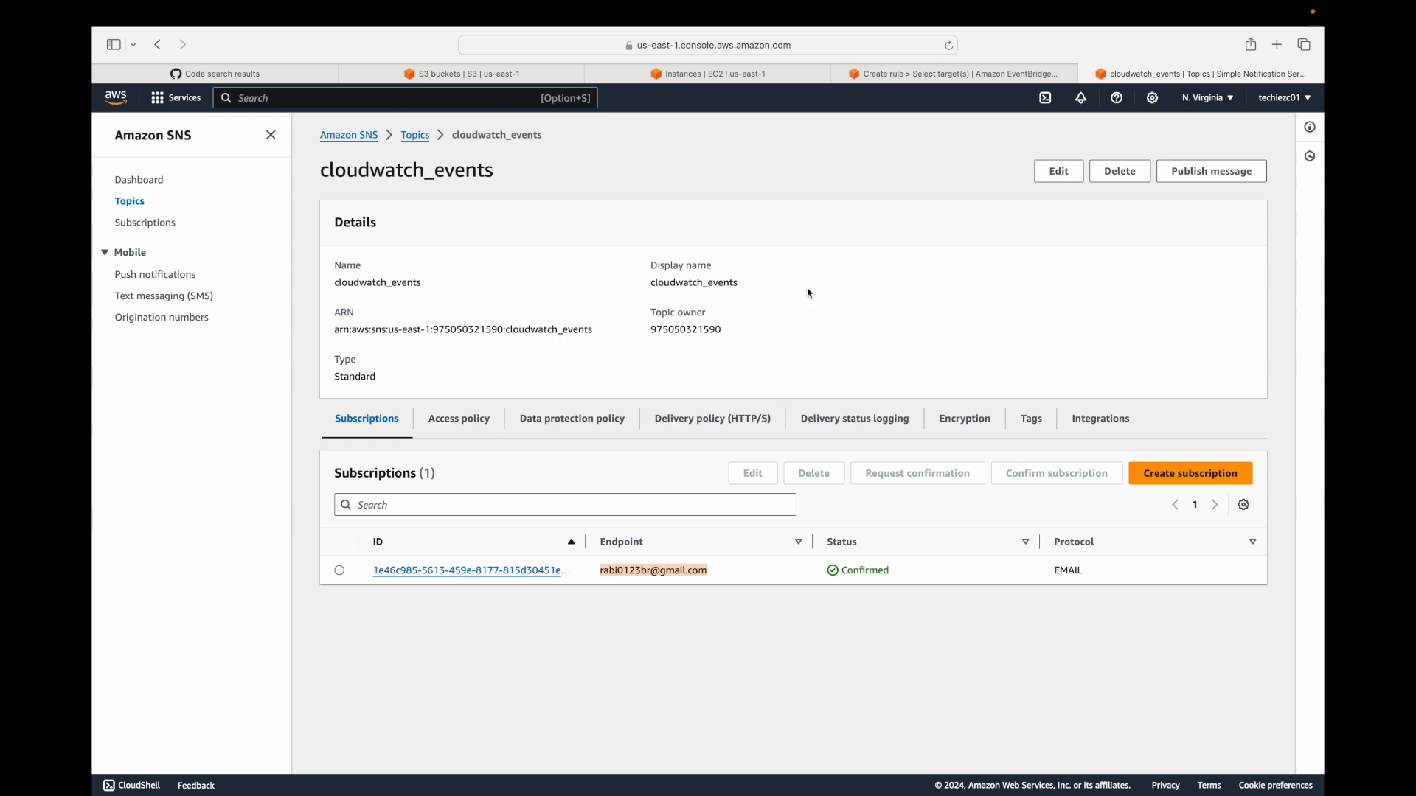
# Return to the EventBridge rule, select cloudwatch_events as the target topic with default additional settings, and continue to the tags.
pyautogui.click(960, 81)
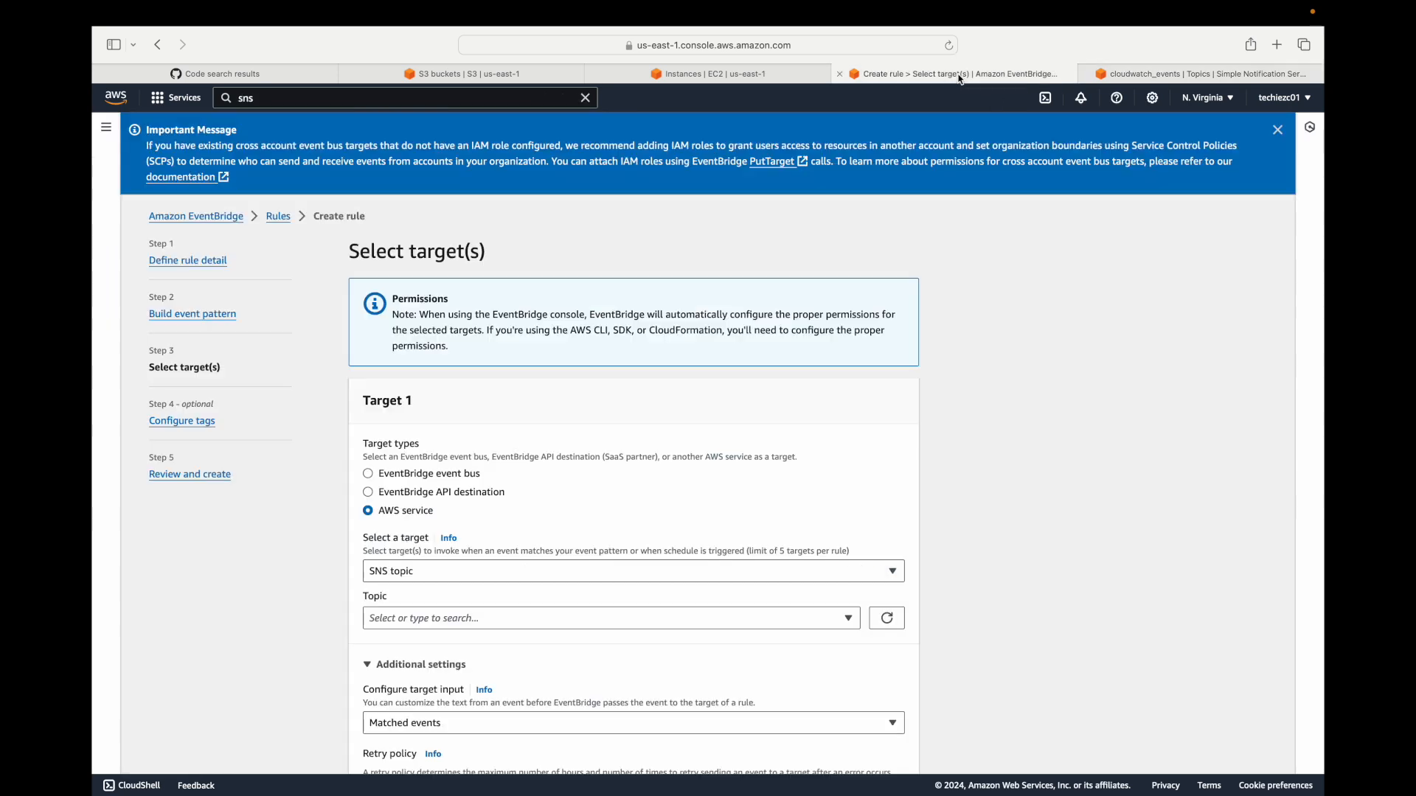
pyautogui.click(849, 618)
pyautogui.click(462, 666)
pyautogui.scroll(-1, 453, 627)
pyautogui.scroll(-5, 453, 626)
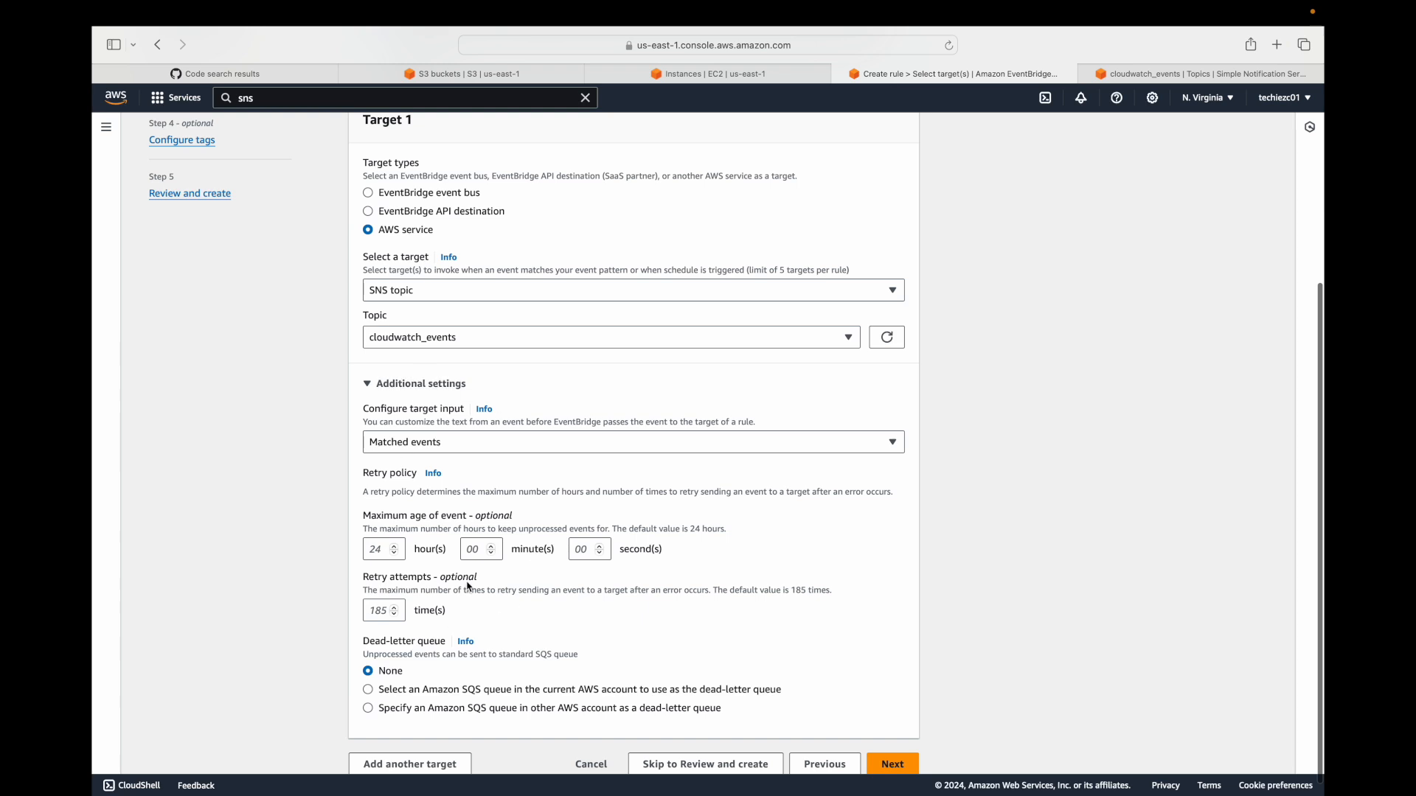
pyautogui.click(380, 387)
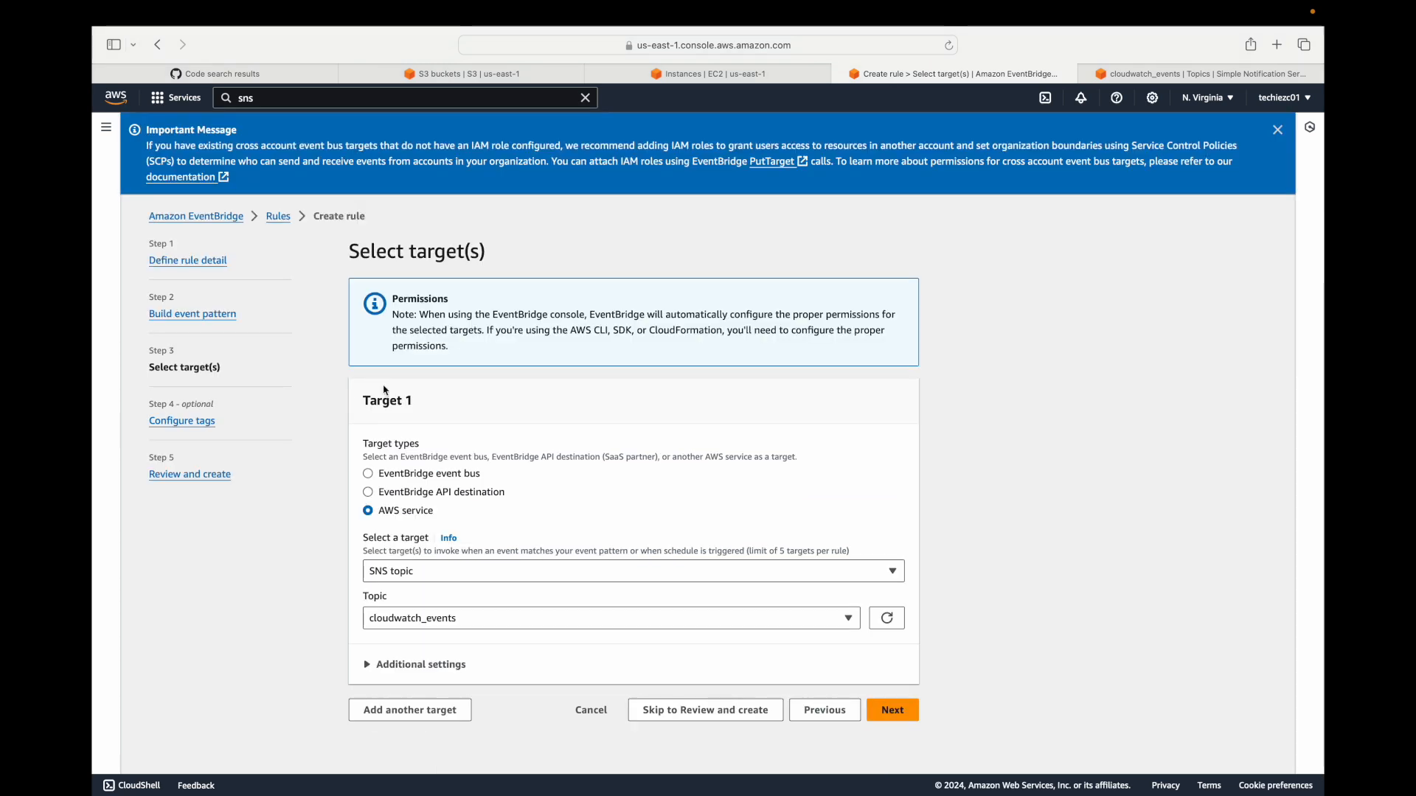
pyautogui.click(892, 710)
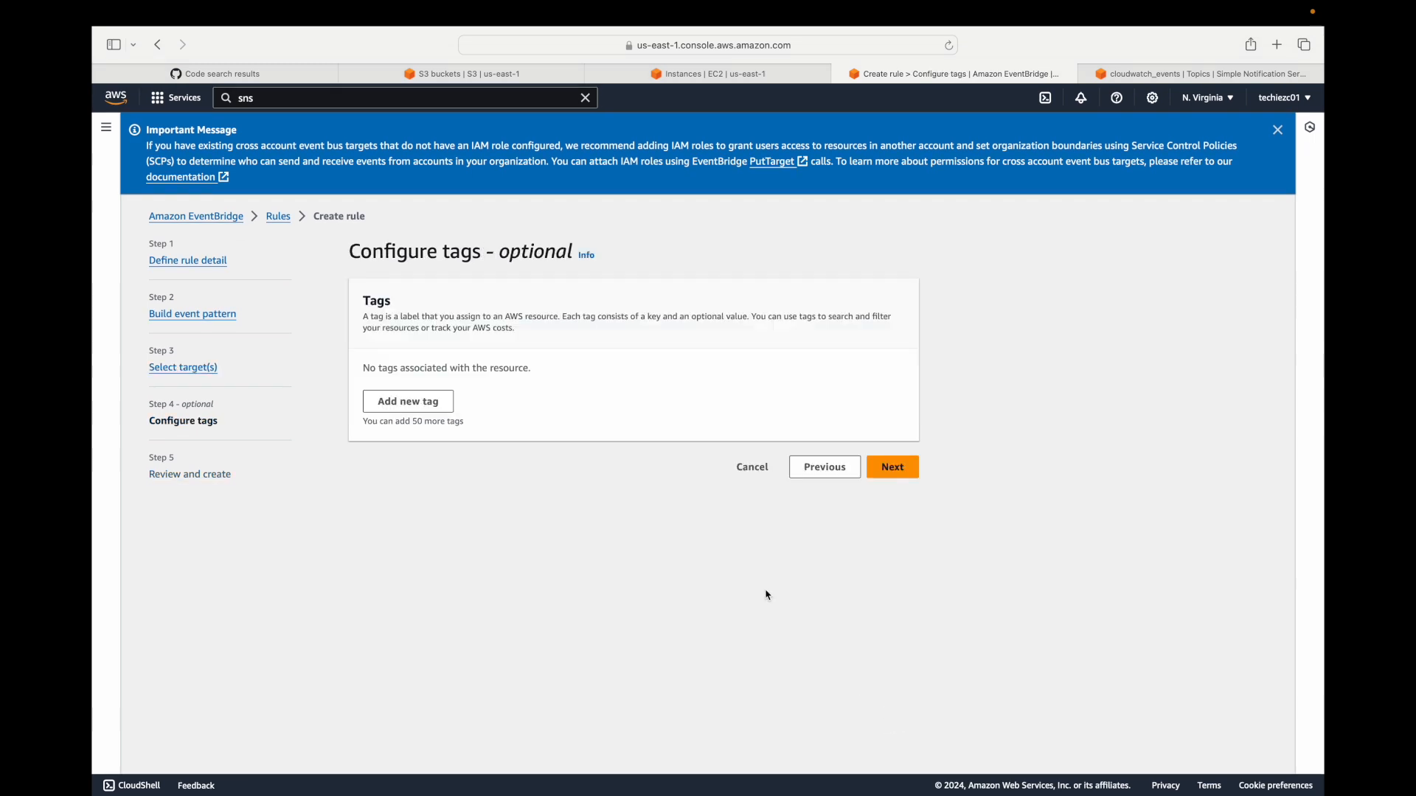
# Add a tag to the rule with the key Name and the value cloudwatch_events.
pyautogui.click(443, 404)
pyautogui.write('Name')
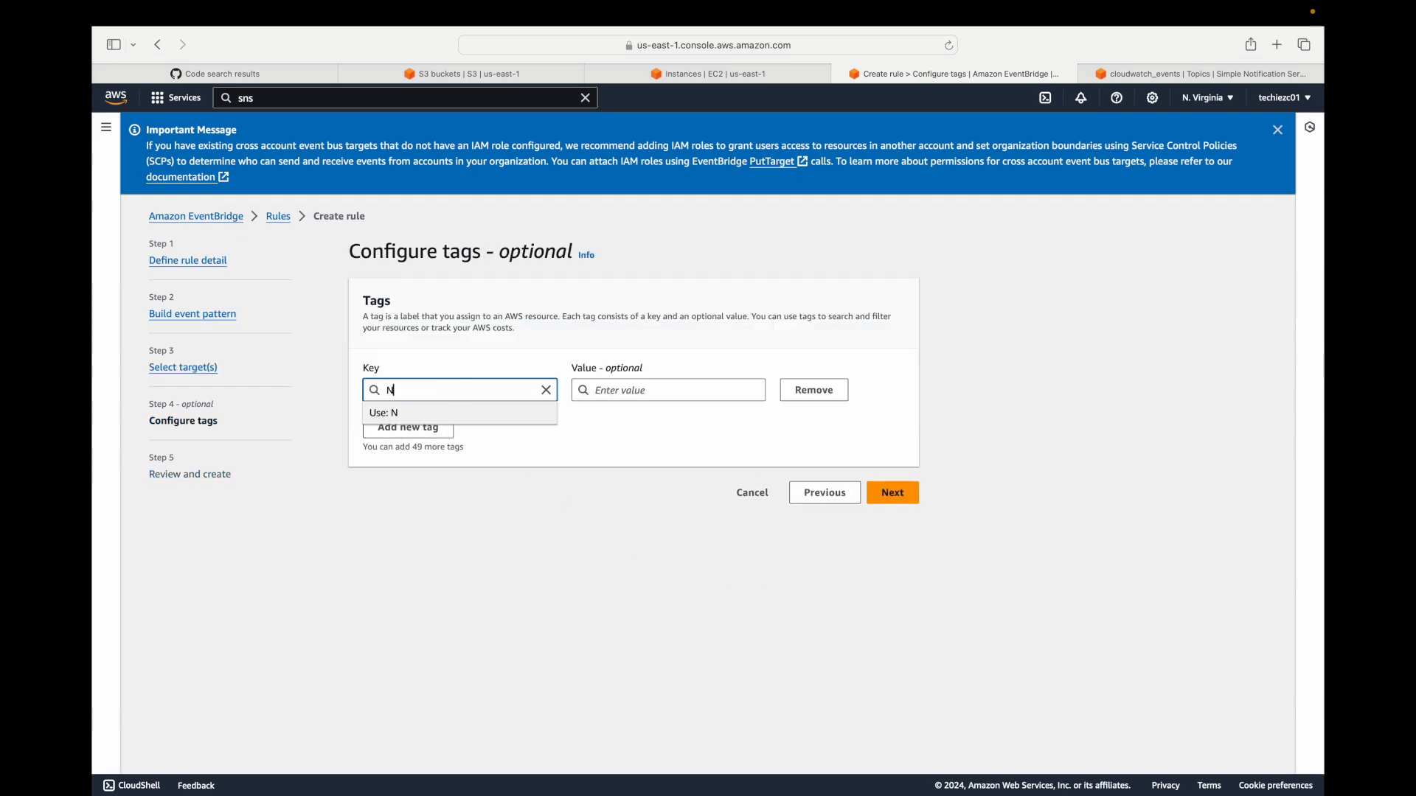
pyautogui.press('Tab')
pyautogui.press('super+v')
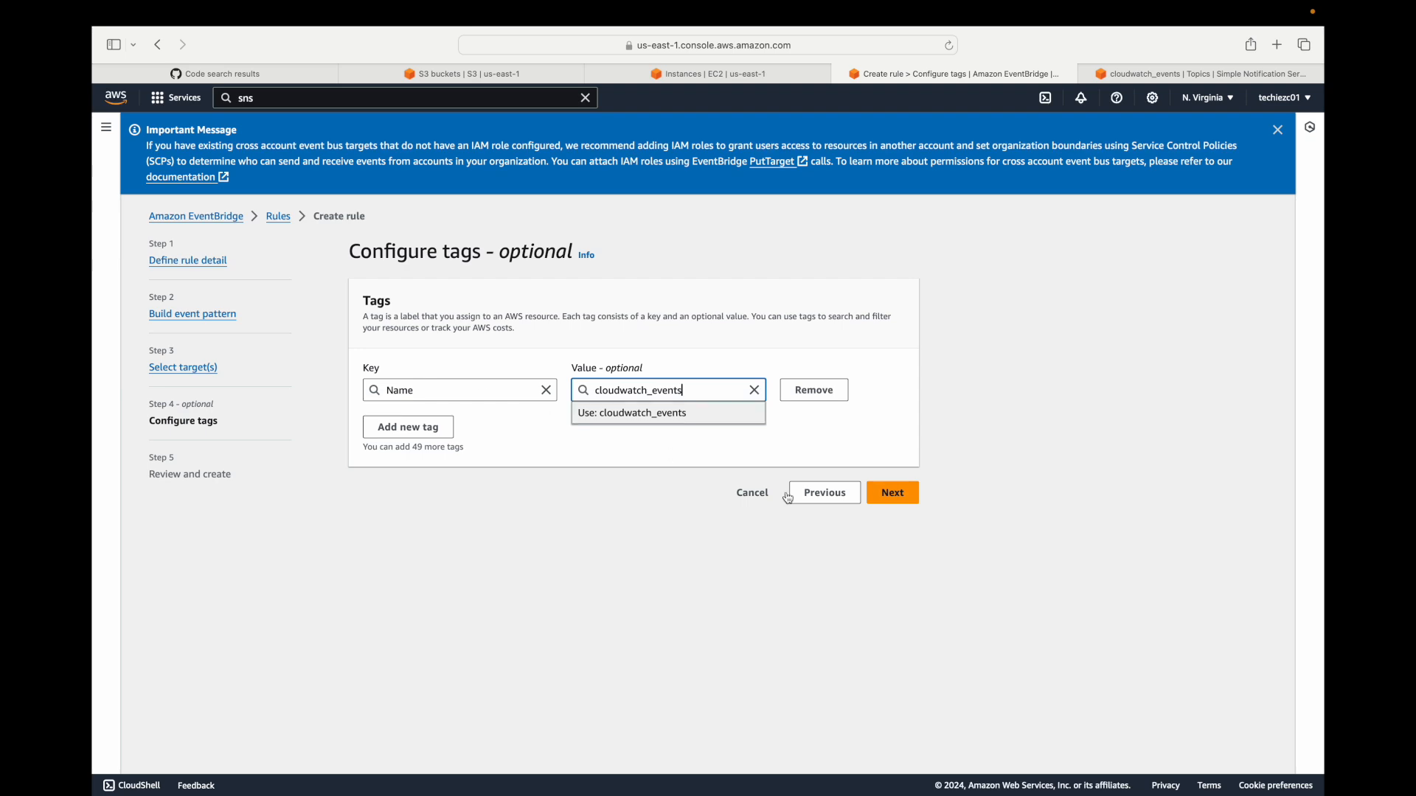
# Review and create the rule, and open the details of monitor_ec2_instance without the important message banner.
pyautogui.click(892, 492)
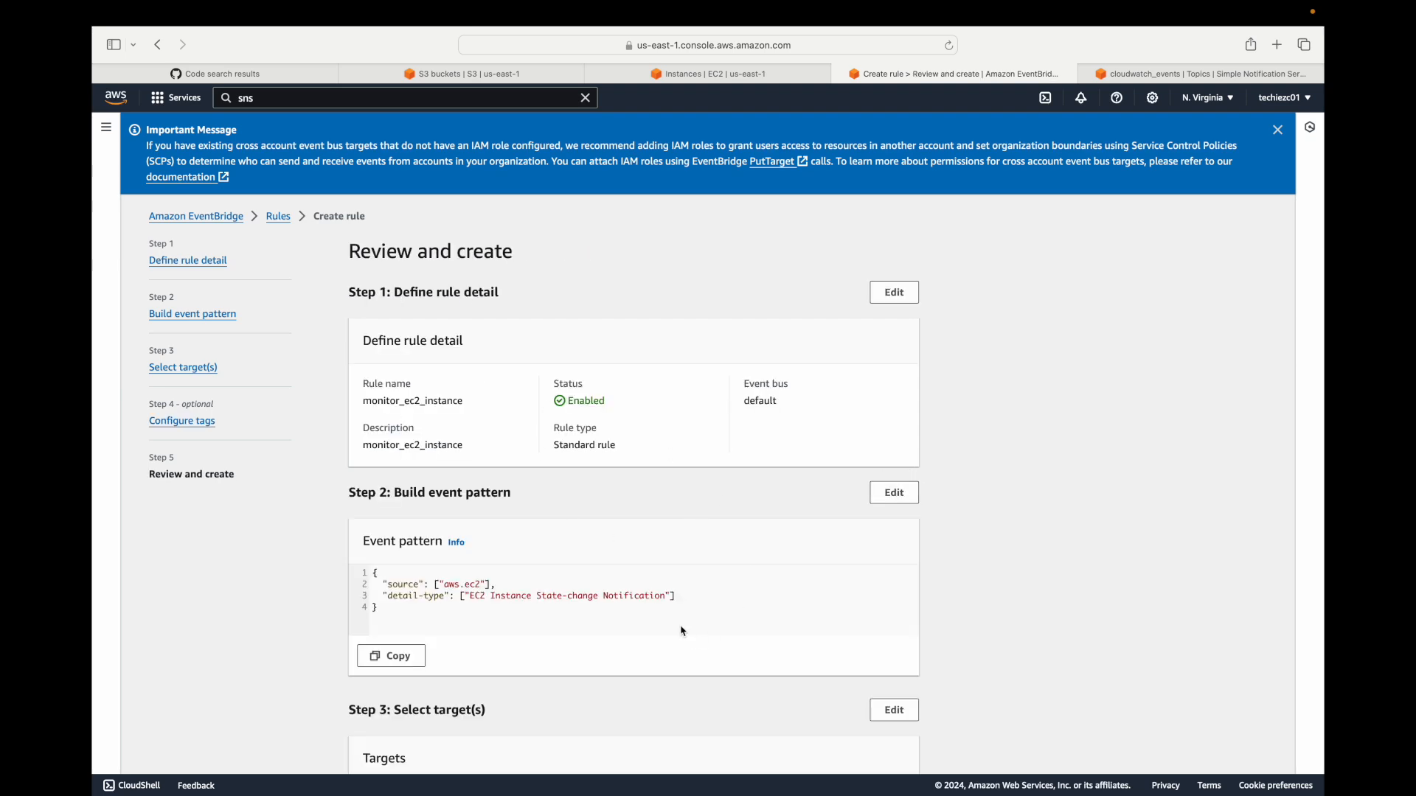
pyautogui.scroll(-5, 664, 590)
pyautogui.click(878, 750)
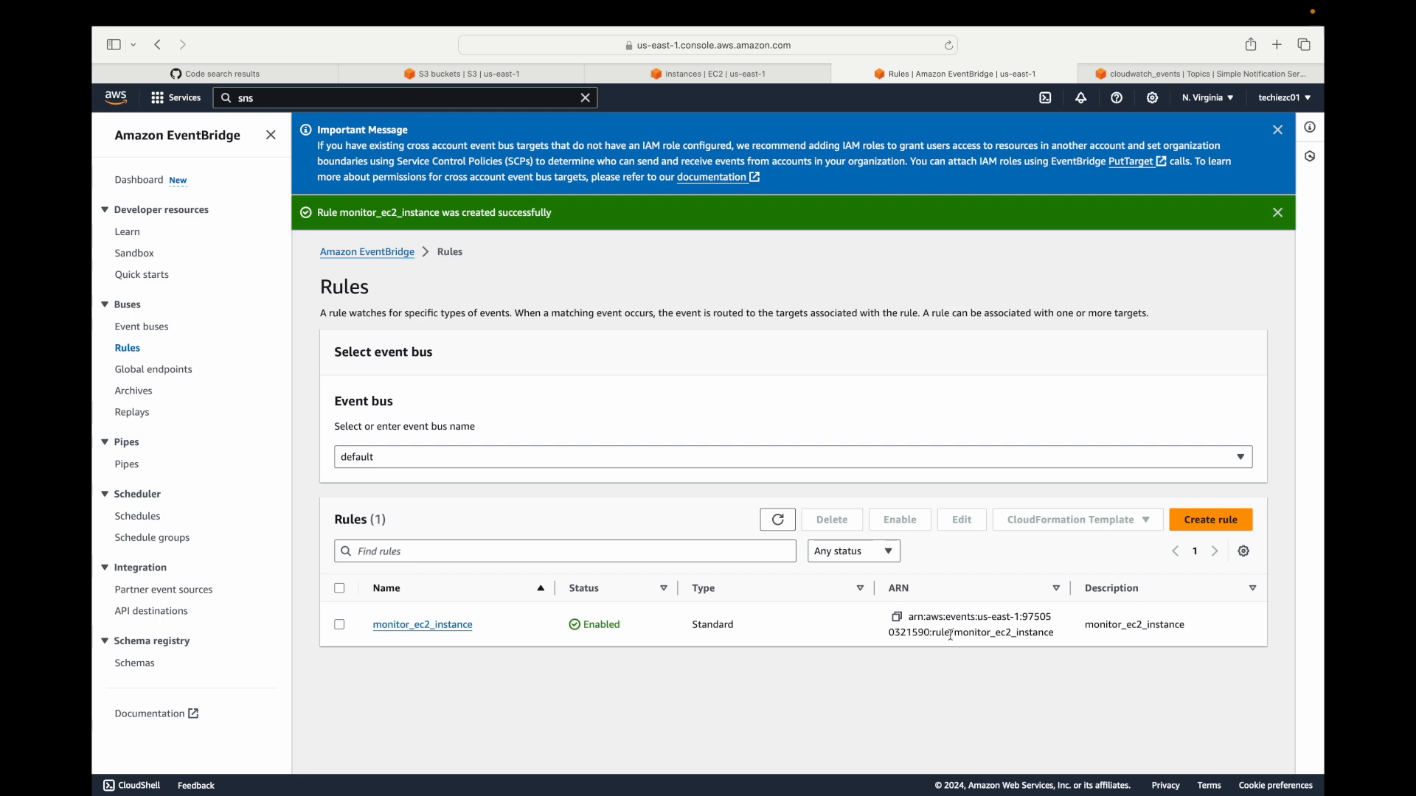
pyautogui.click(461, 626)
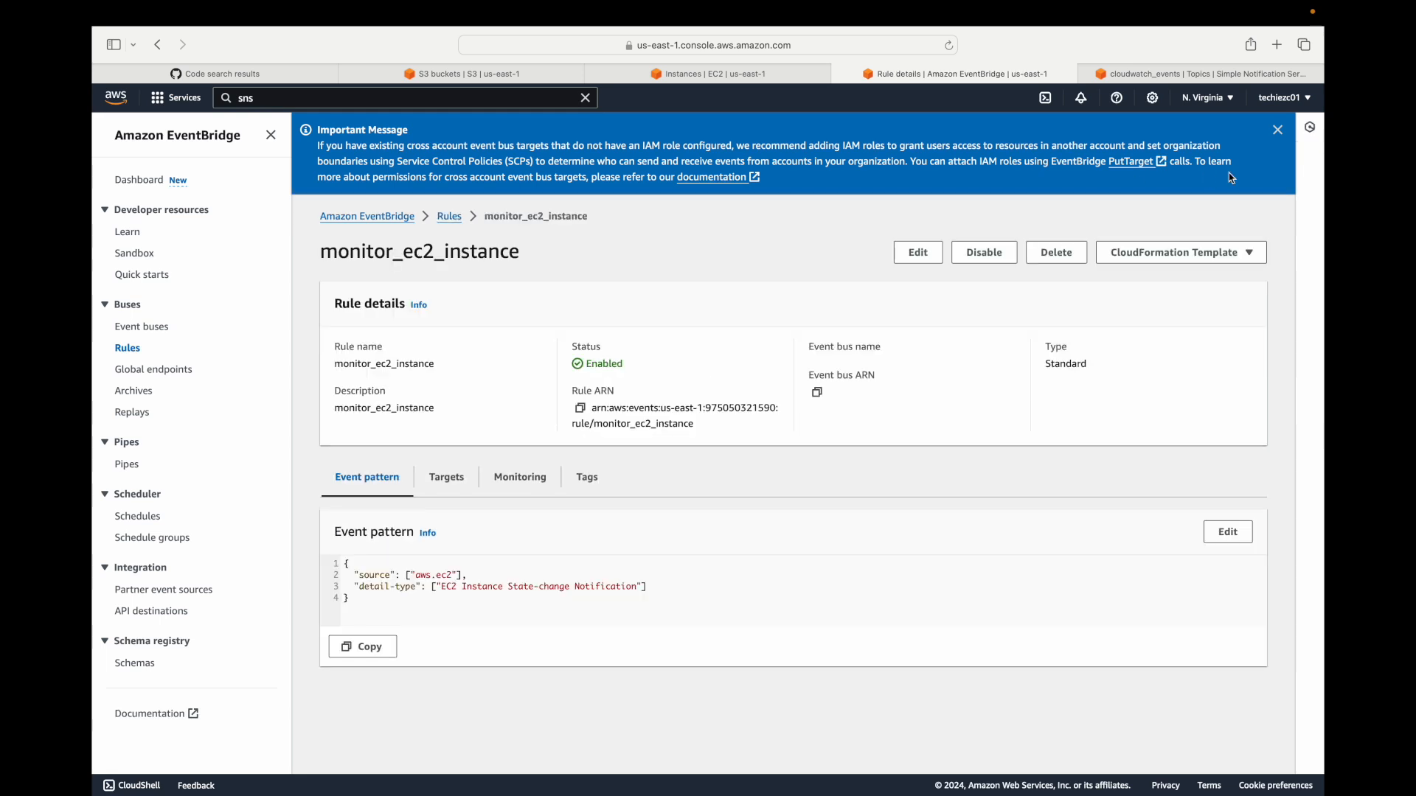
pyautogui.click(1277, 131)
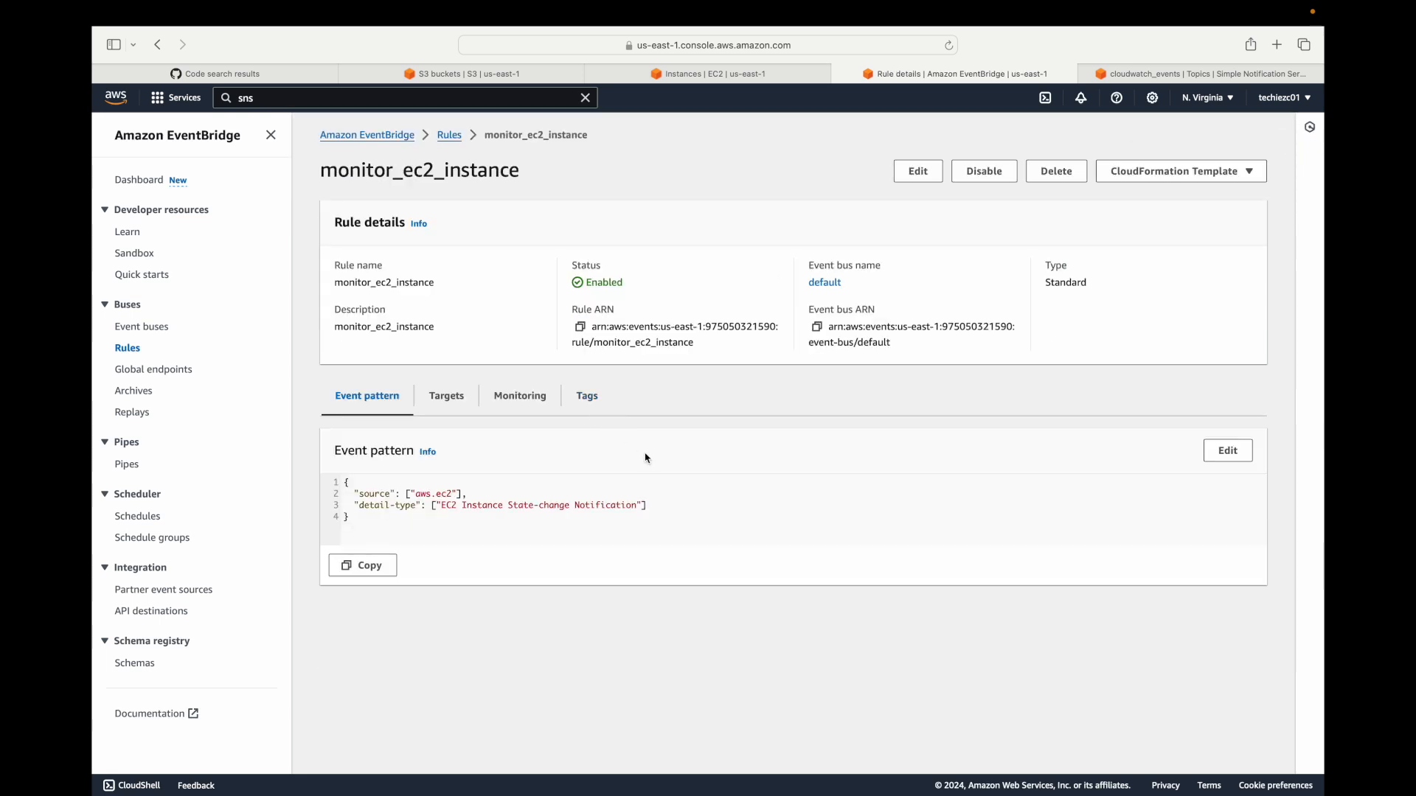
# Switch to the EC2 instances and start launching a new instance named sampl.
pyautogui.click(710, 74)
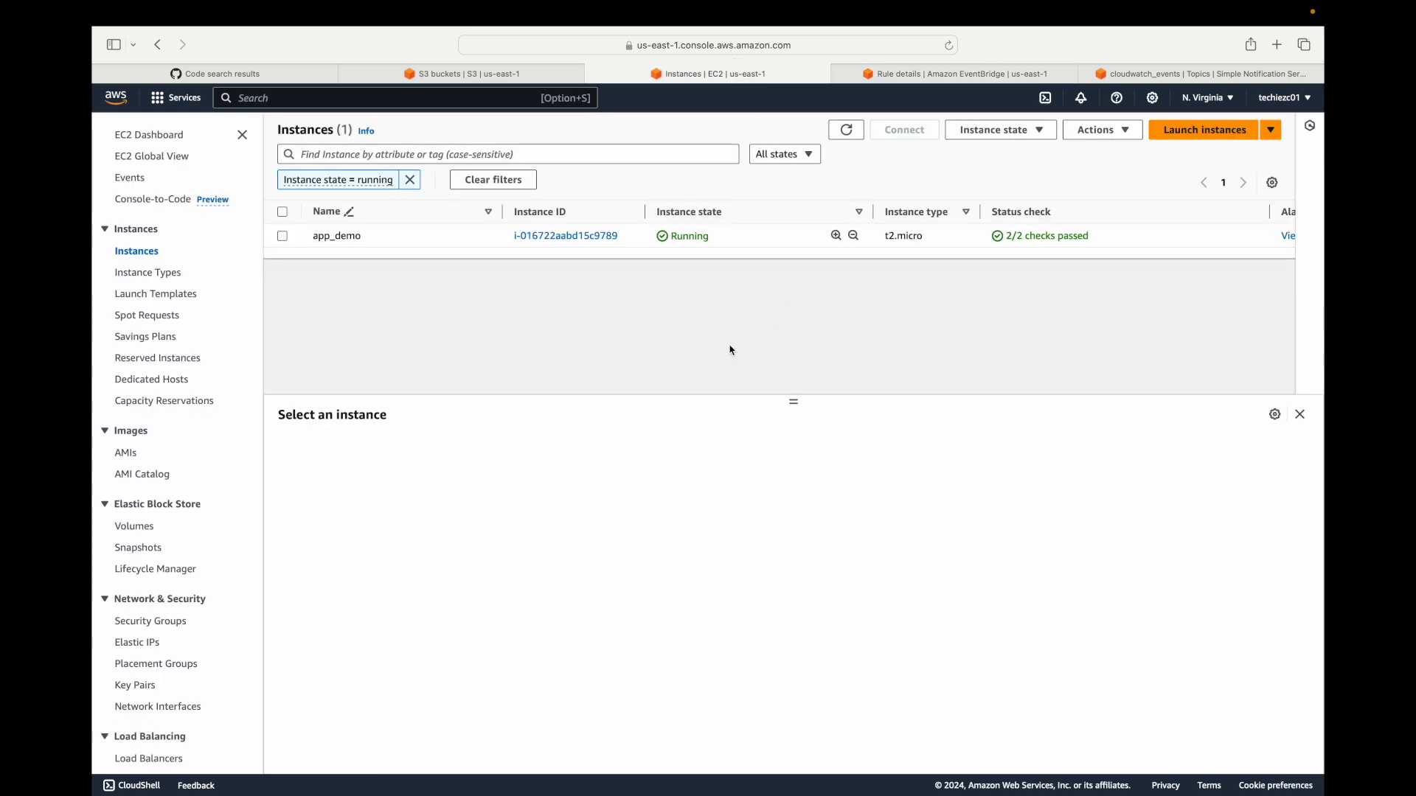
pyautogui.click(1180, 131)
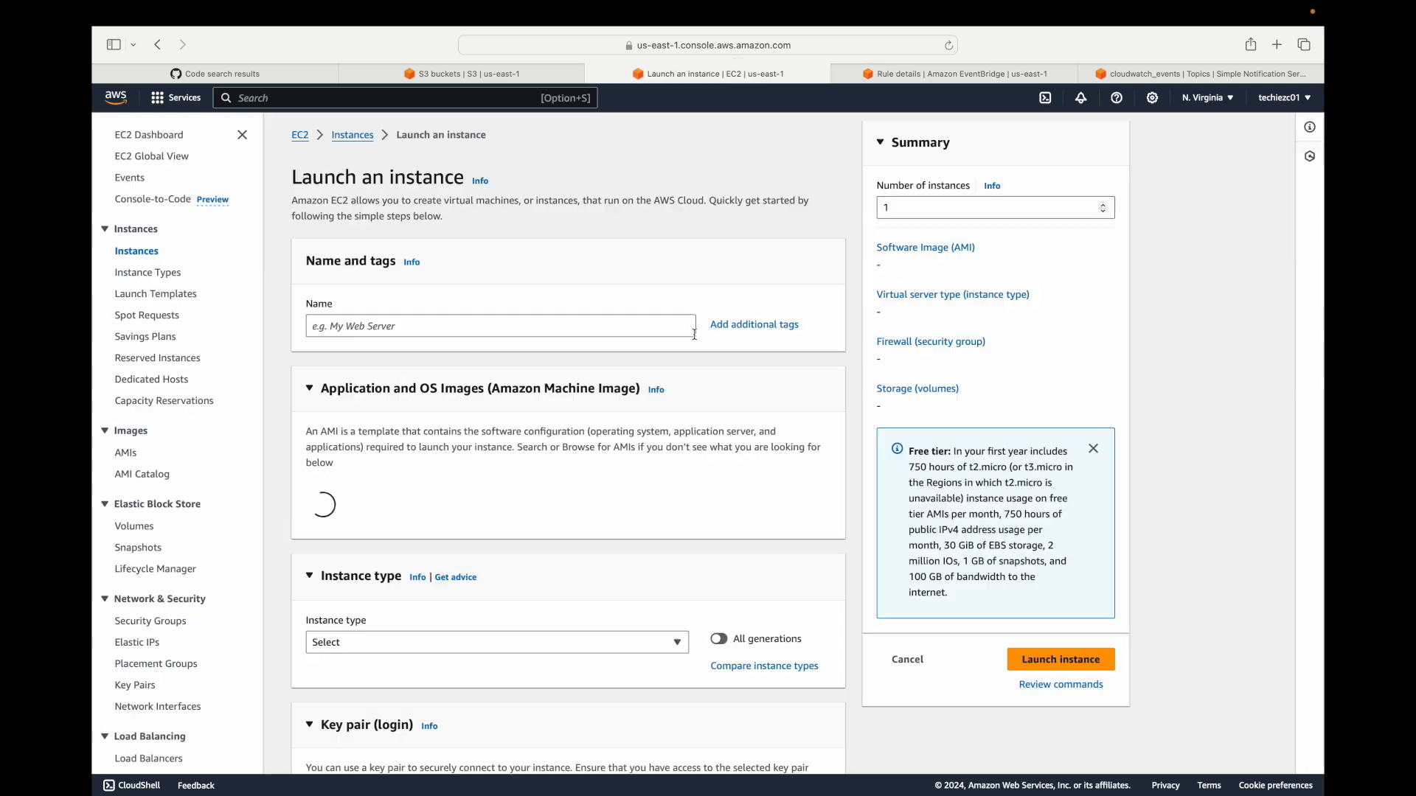
pyautogui.click(376, 322)
pyautogui.write('samoe')
pyautogui.press('BackSpace')
pyautogui.press('BackSpace')
pyautogui.write('pl')
# Select an existing key pair for the new instance and go to its security group settings.
pyautogui.scroll(-10, 437, 529)
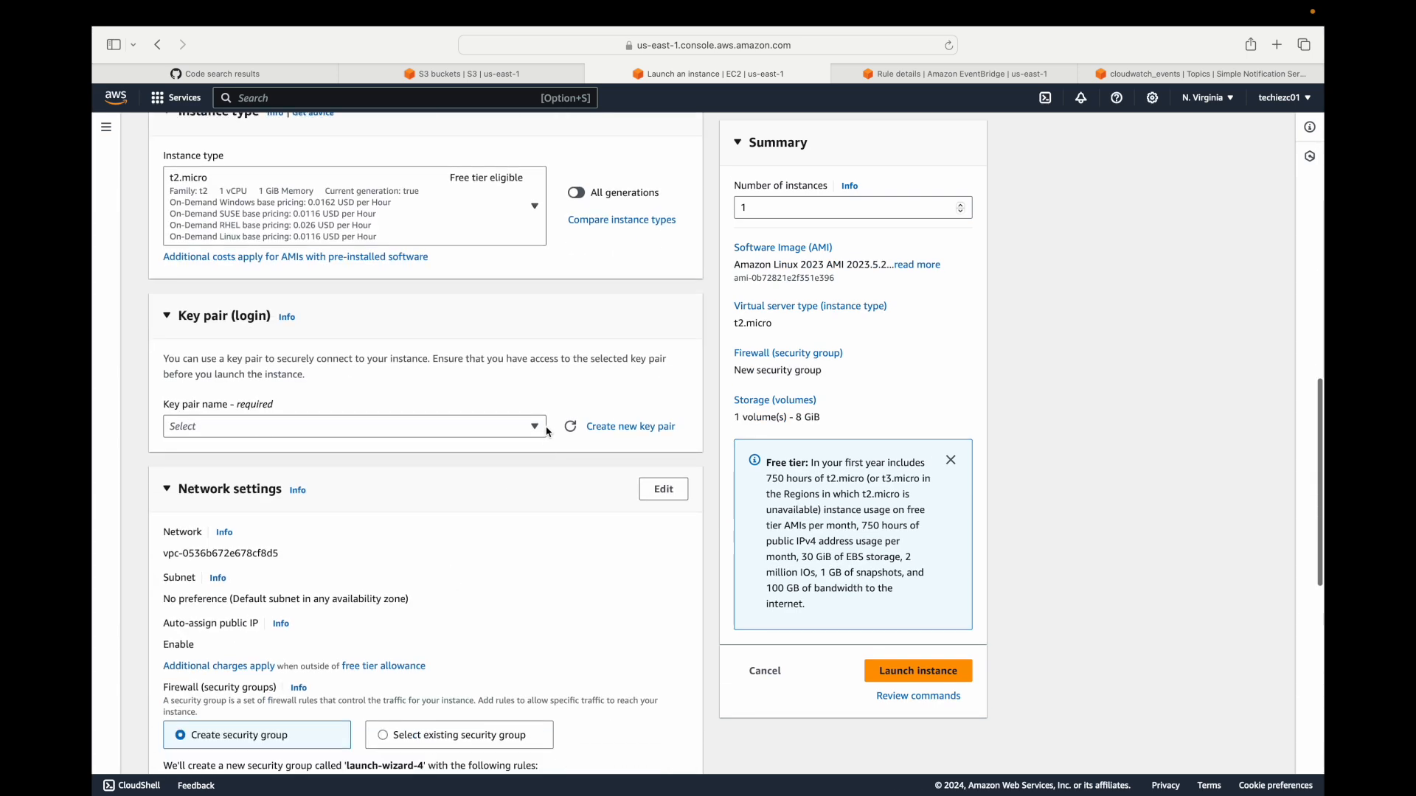
pyautogui.click(490, 424)
pyautogui.click(303, 513)
pyautogui.scroll(-2, 303, 514)
pyautogui.scroll(3, 303, 513)
pyautogui.scroll(-7, 303, 513)
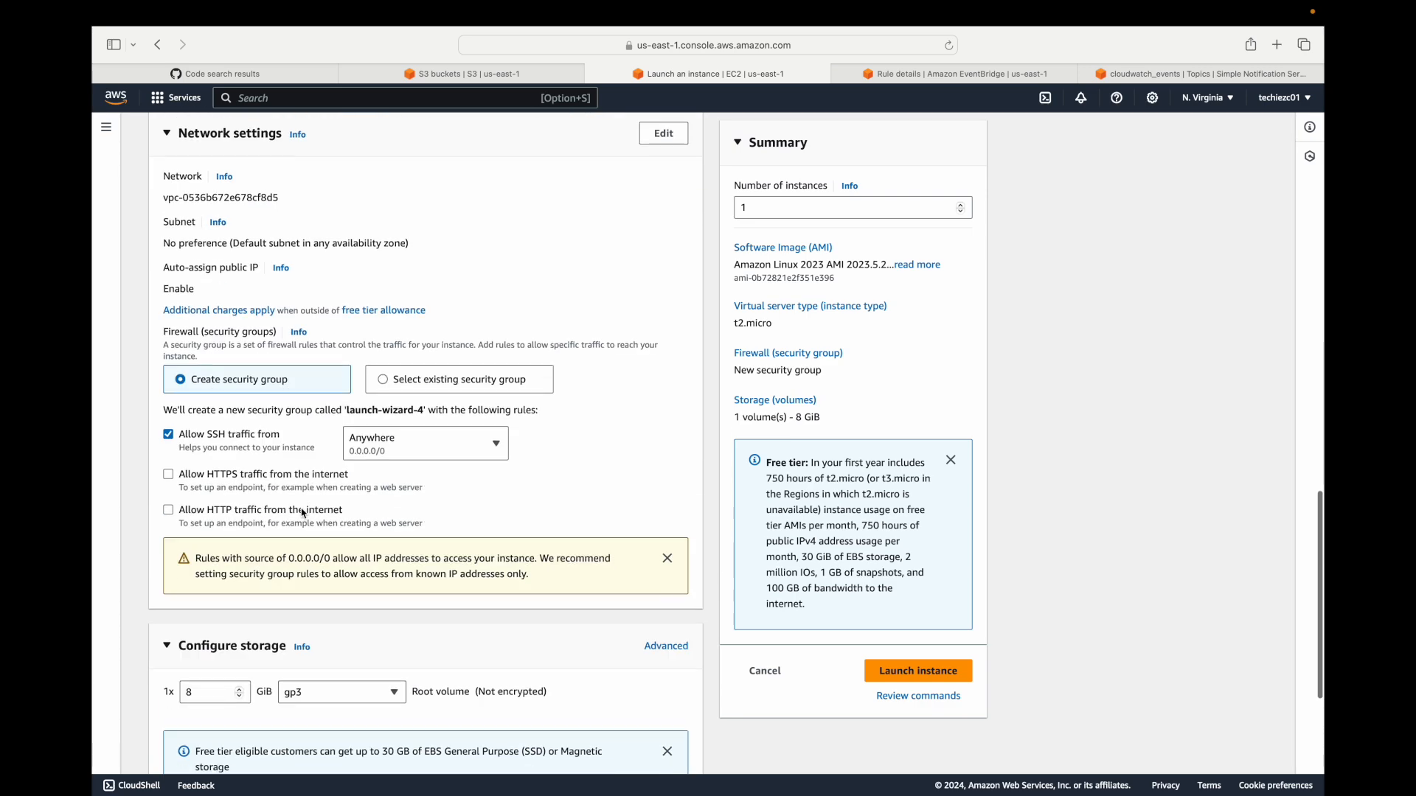
# Assign the existing default security group to the new instance, launch it and open the list of all instances.
pyautogui.click(453, 384)
pyautogui.click(346, 433)
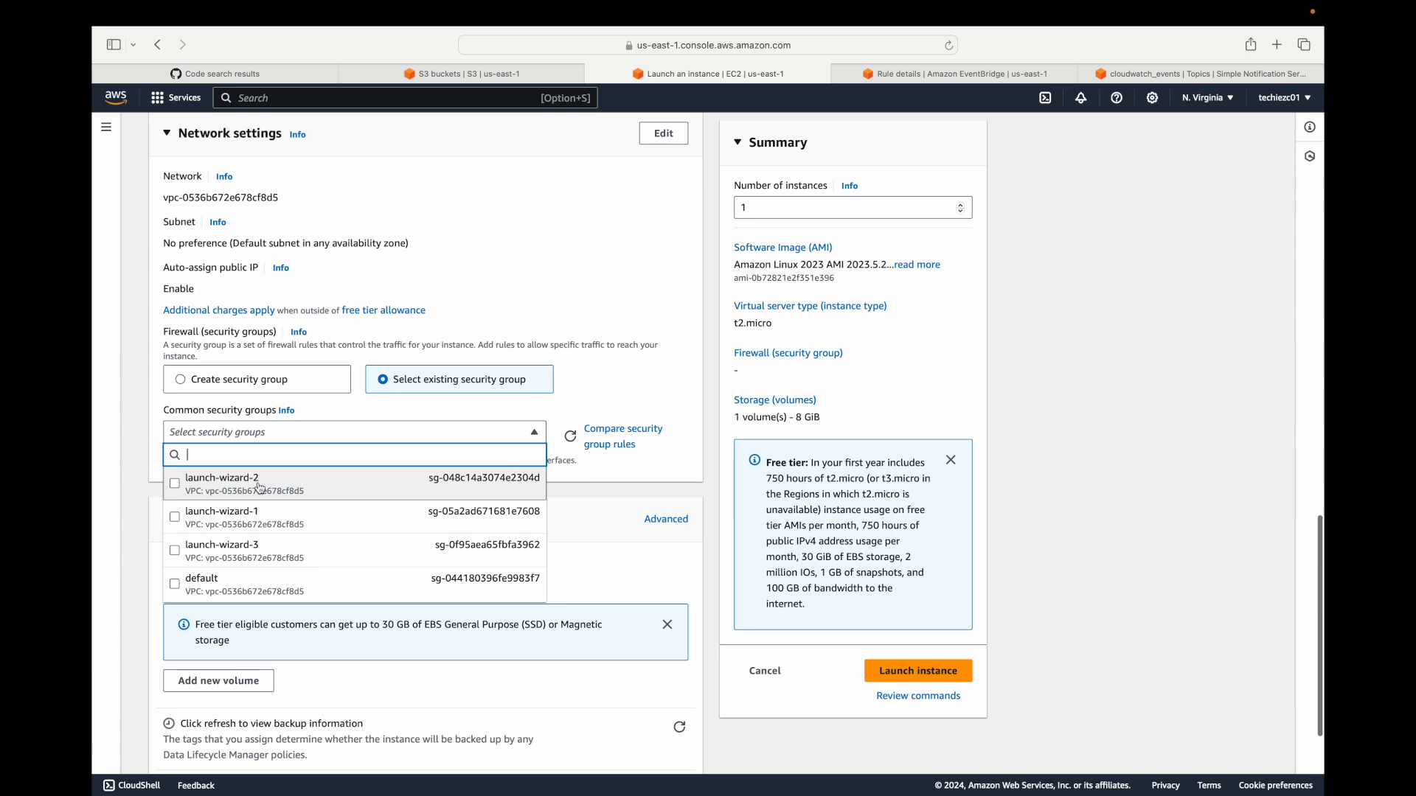
pyautogui.click(233, 585)
pyautogui.click(944, 672)
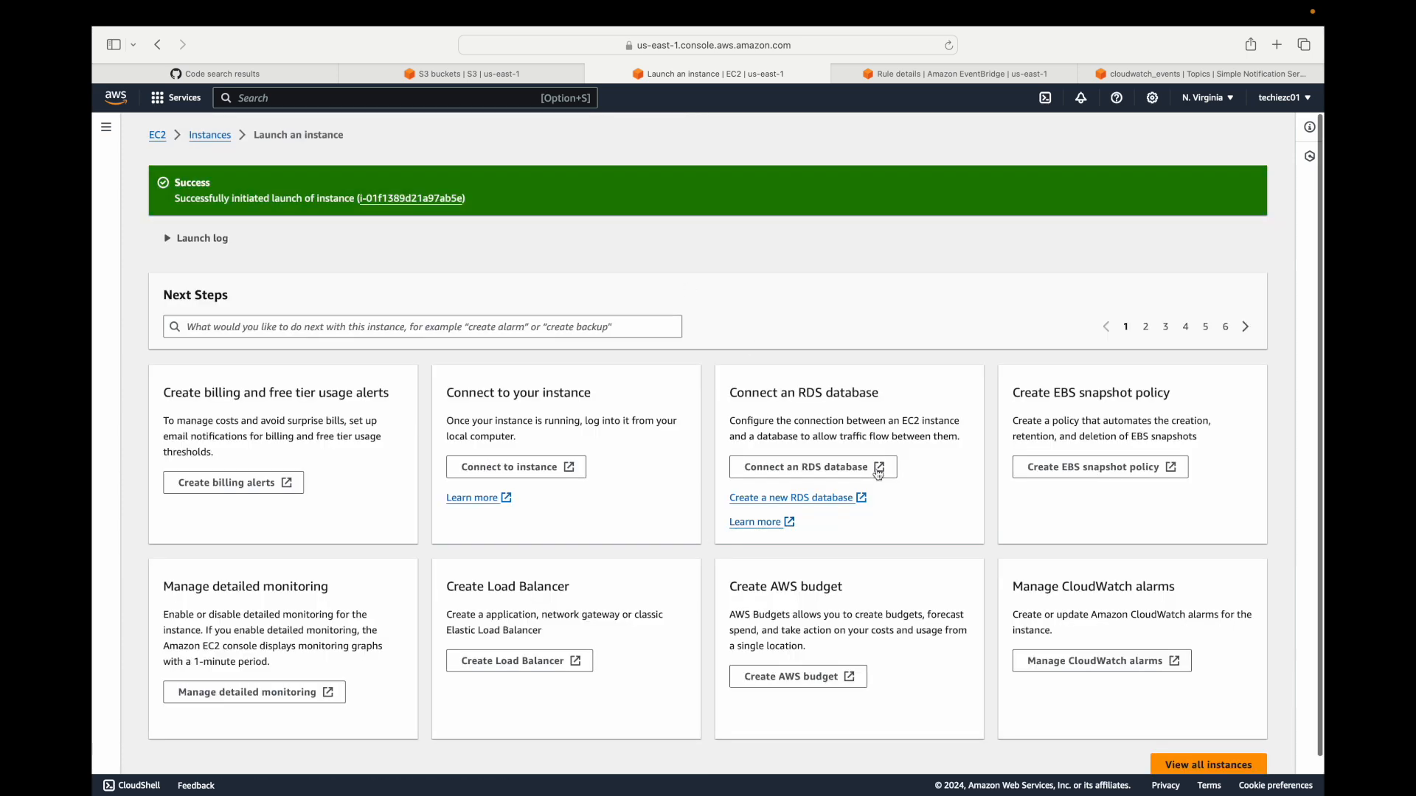
pyautogui.scroll(-2, 865, 466)
pyautogui.click(1242, 752)
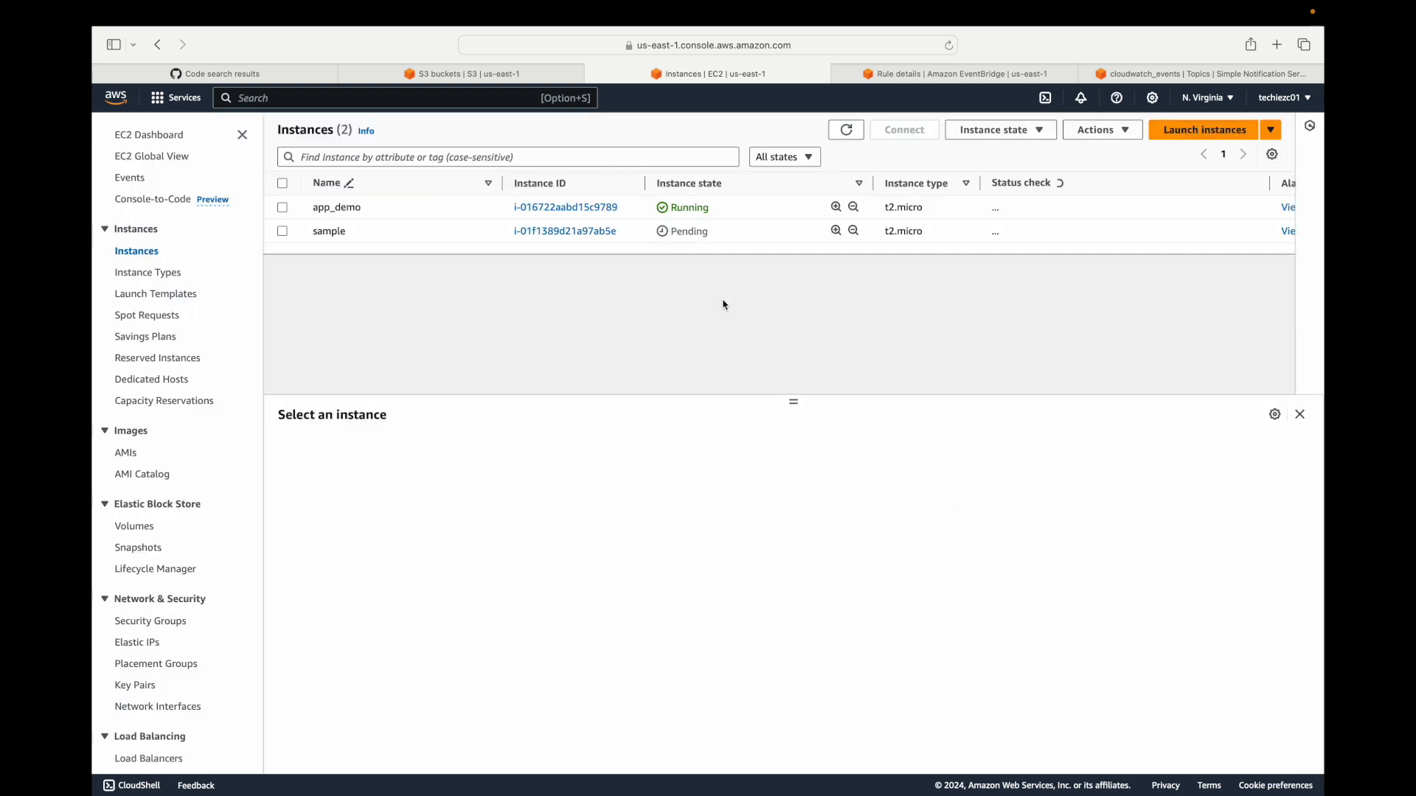
# Check the sample instance's state and the detail type in the event pattern of the monitor_ec2_instance rule.
pyautogui.doubleClick(691, 232)
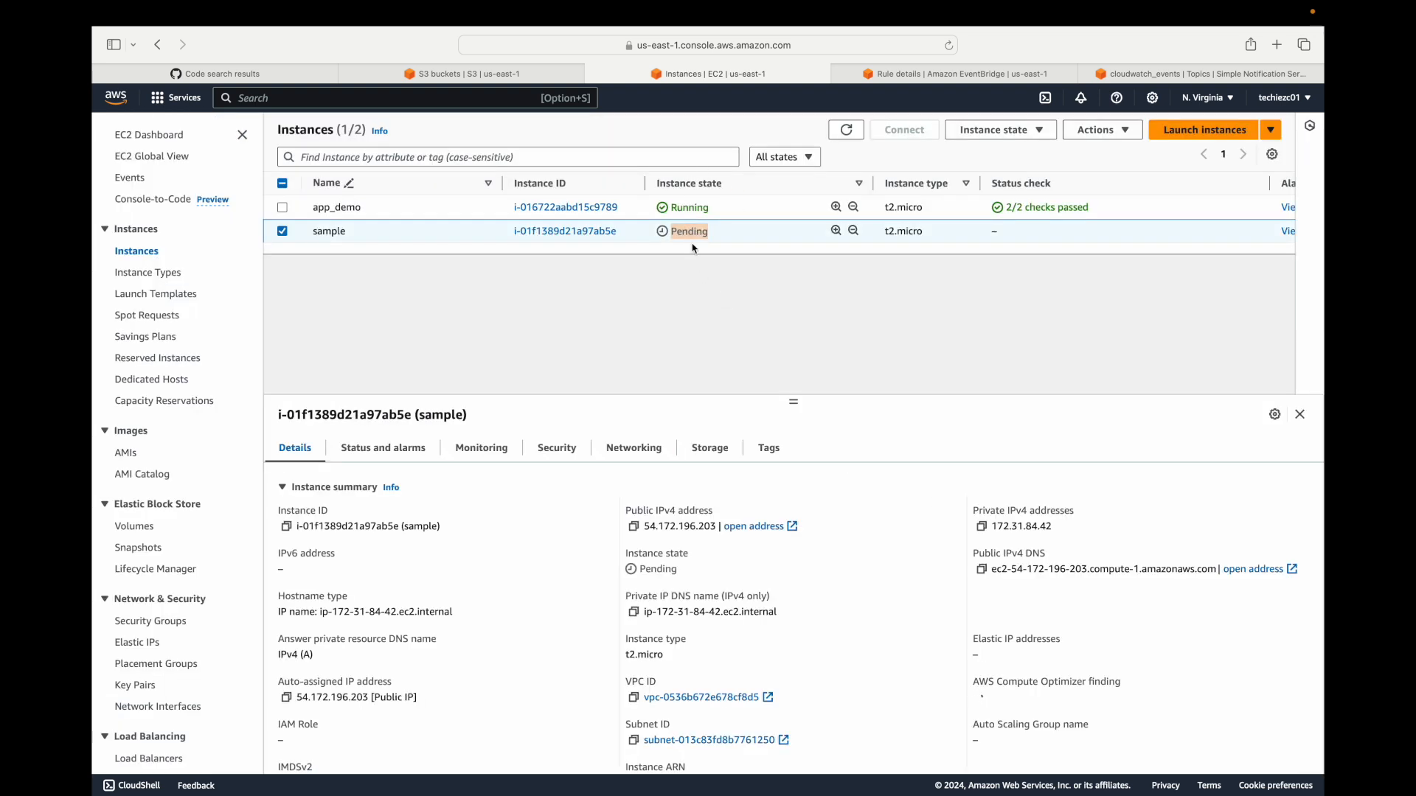
pyautogui.click(988, 77)
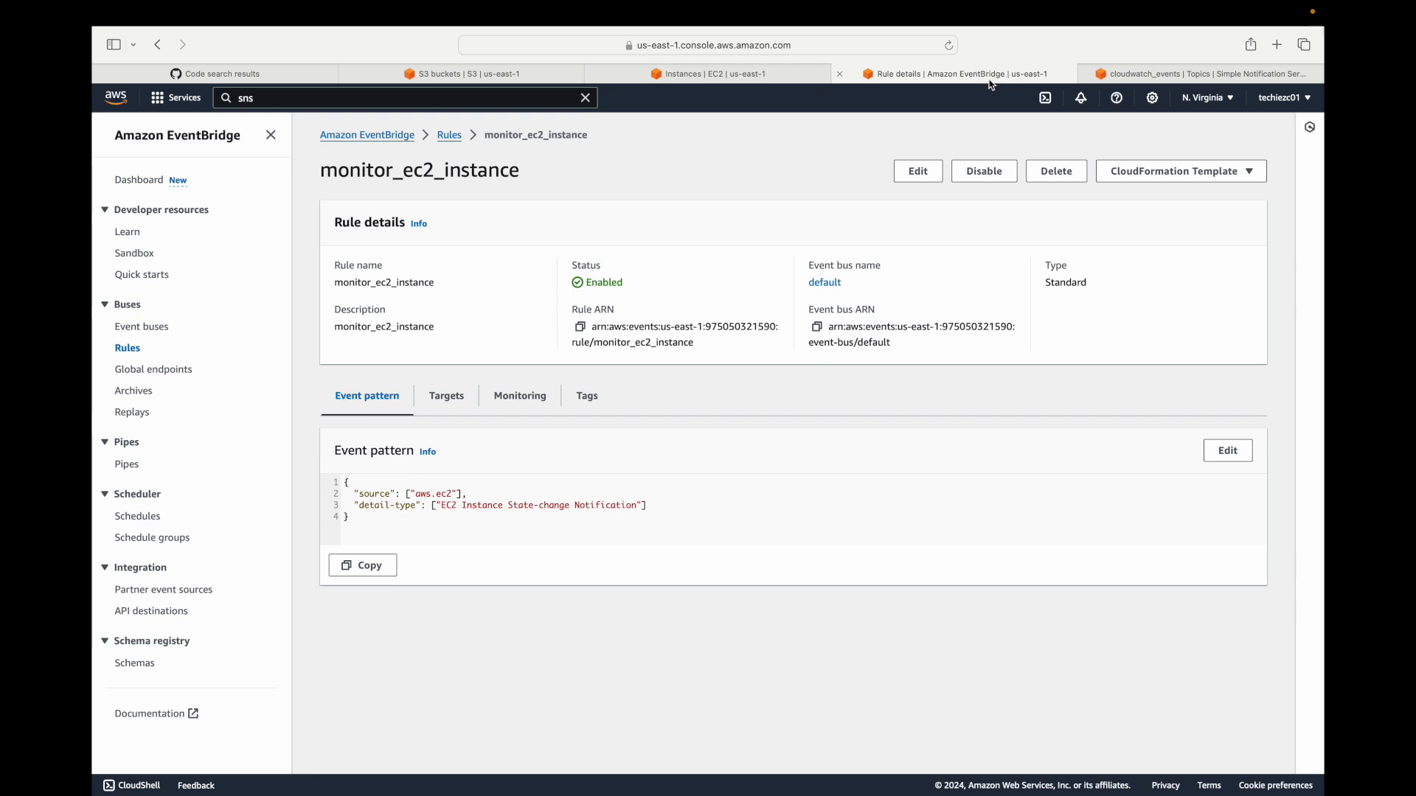
pyautogui.moveTo(463, 509); pyautogui.dragTo(626, 507)
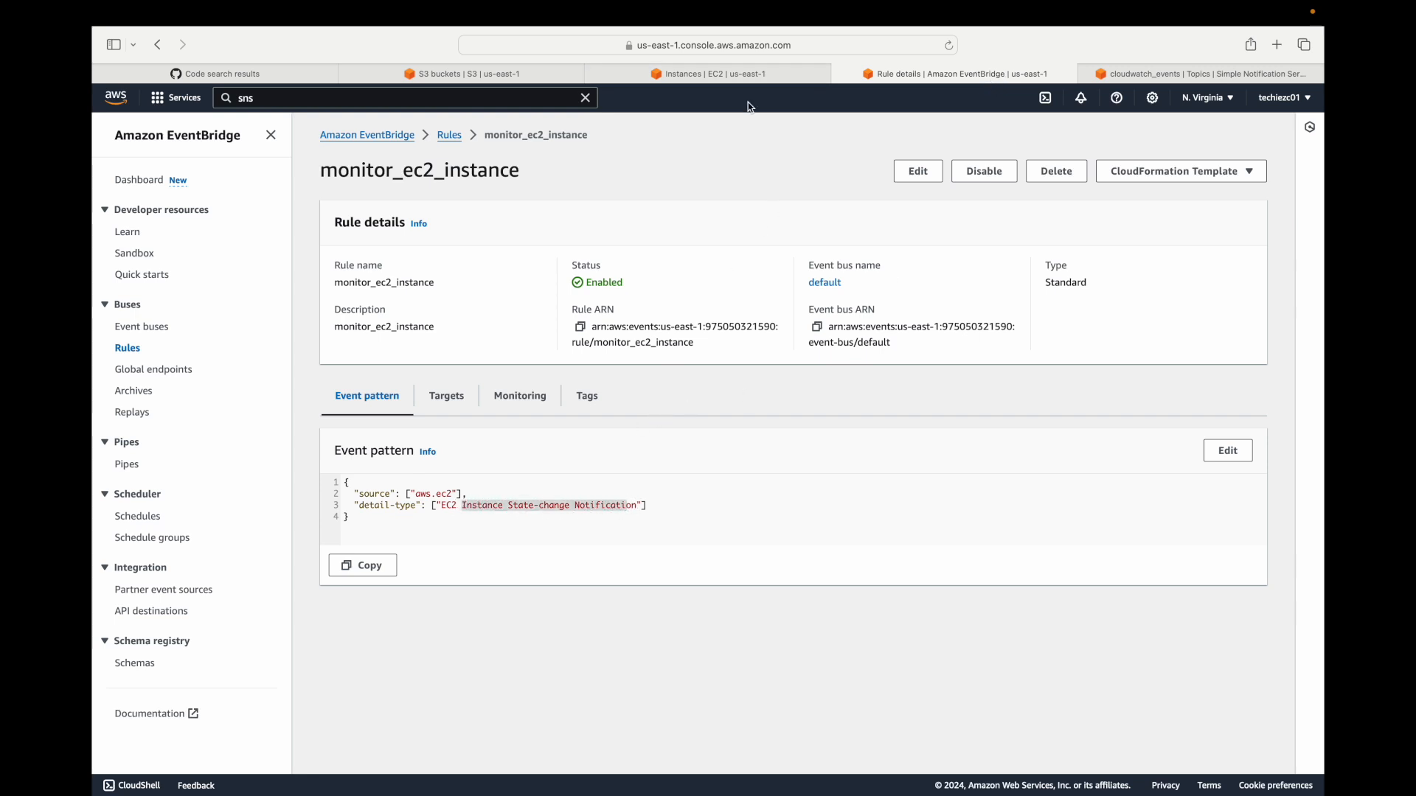
pyautogui.click(729, 74)
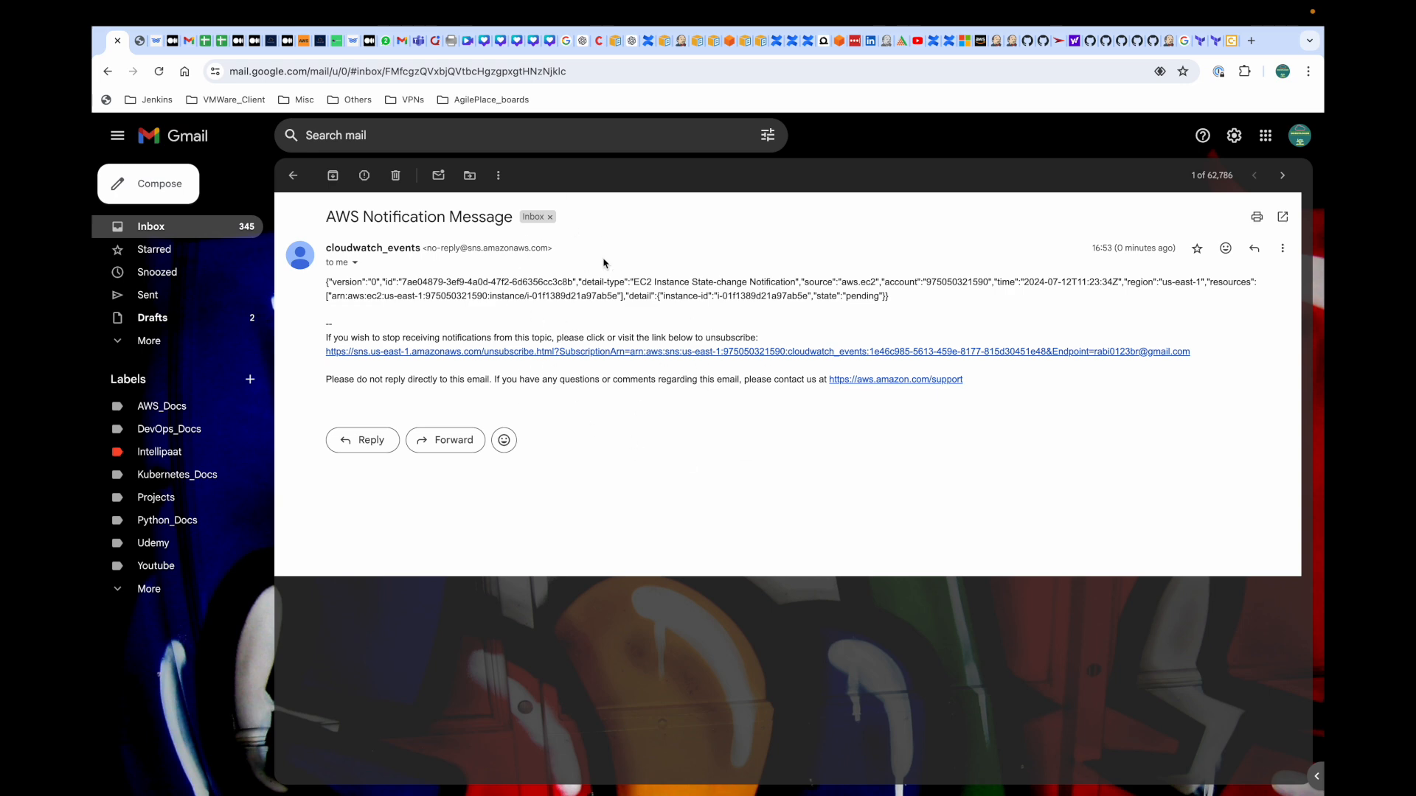
# Read the AWS notification email from cloudwatch_events in Gmail and select the instance ID in its resources entry.
pyautogui.scroll(5, 531, 307)
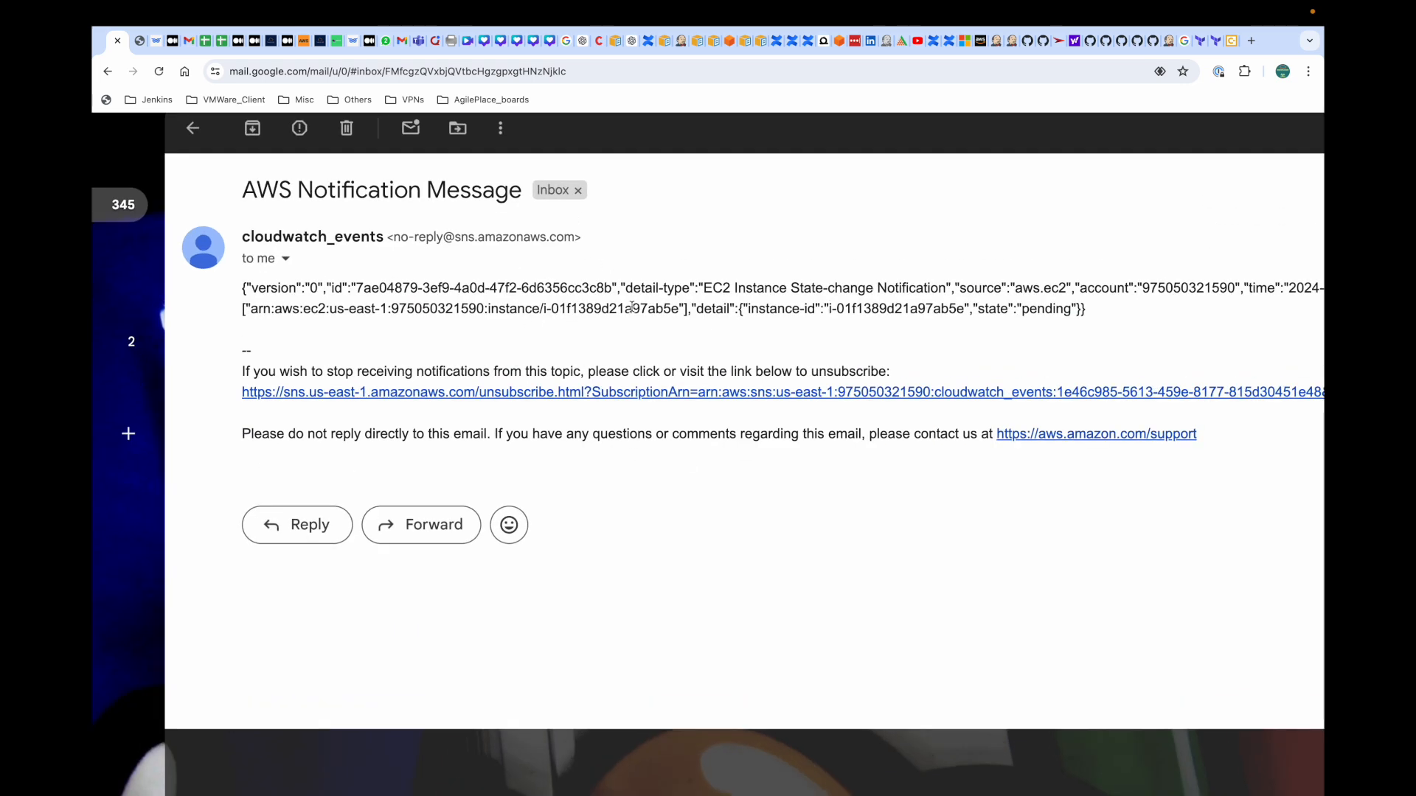
pyautogui.hscroll(5, 801, 295)
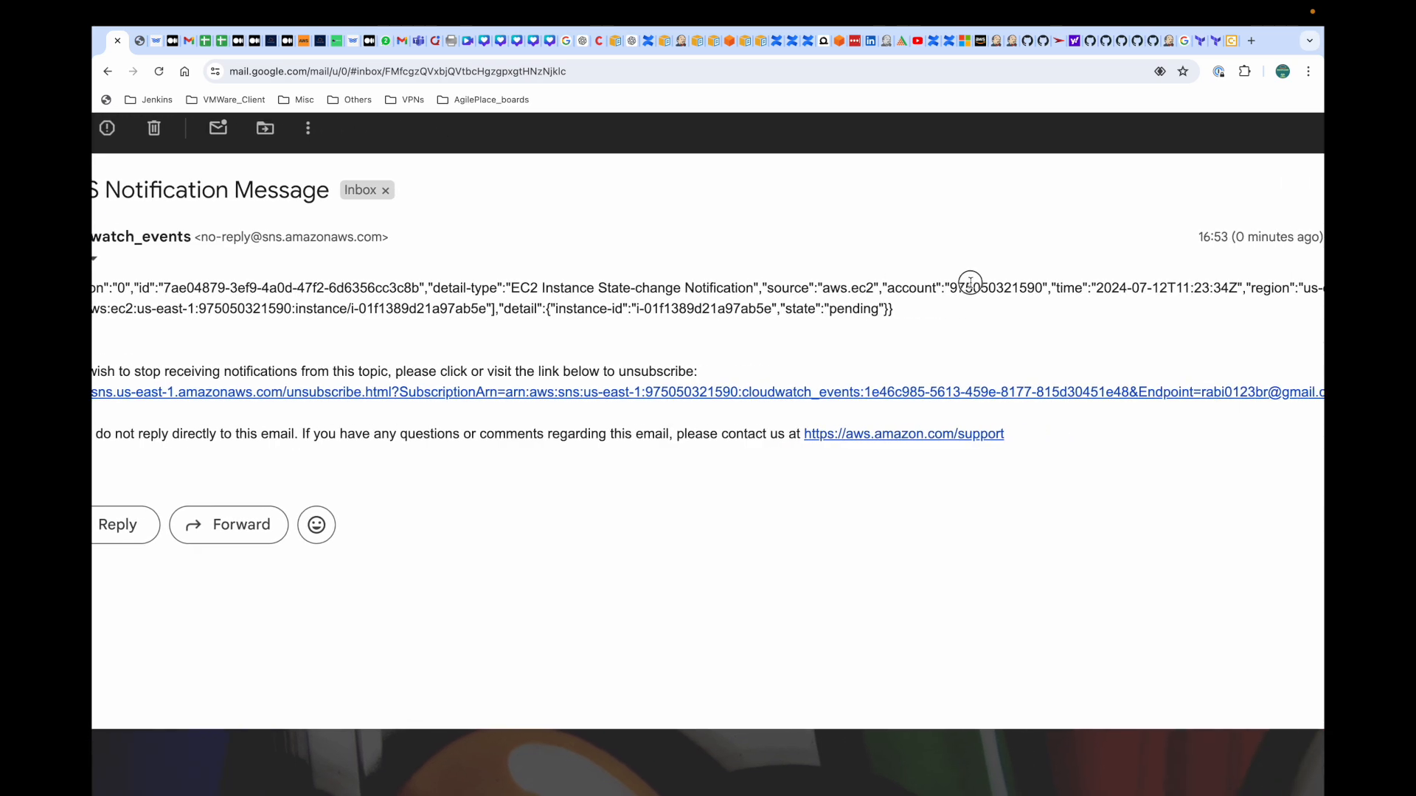
pyautogui.doubleClick(971, 283)
pyautogui.hscroll(5, 971, 283)
pyautogui.hscroll(-10, 1136, 288)
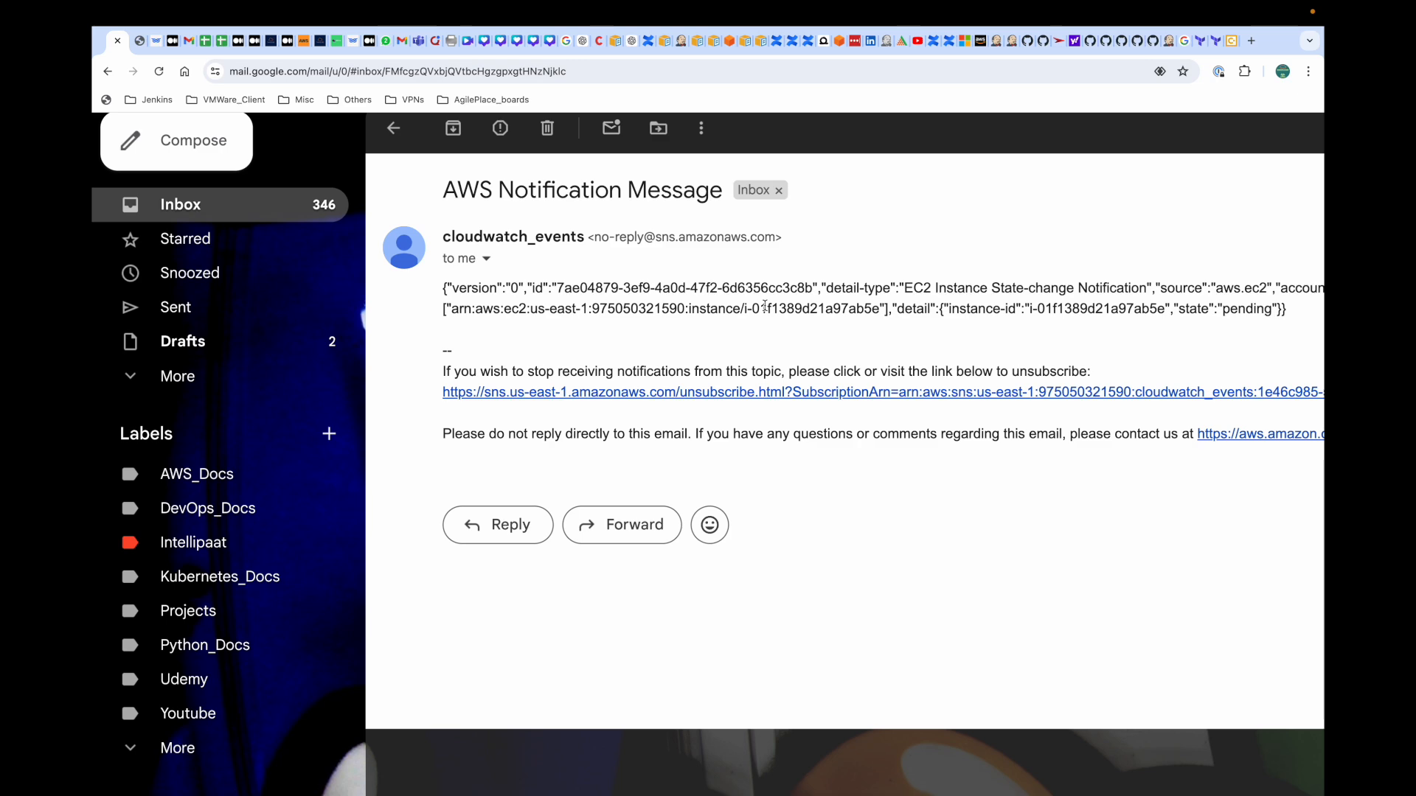
pyautogui.moveTo(744, 309); pyautogui.dragTo(879, 313)
pyautogui.press('super+c')
# Switch to the EC2 instances page and find the instance ID from the email on it.
pyautogui.press('super+Tab')
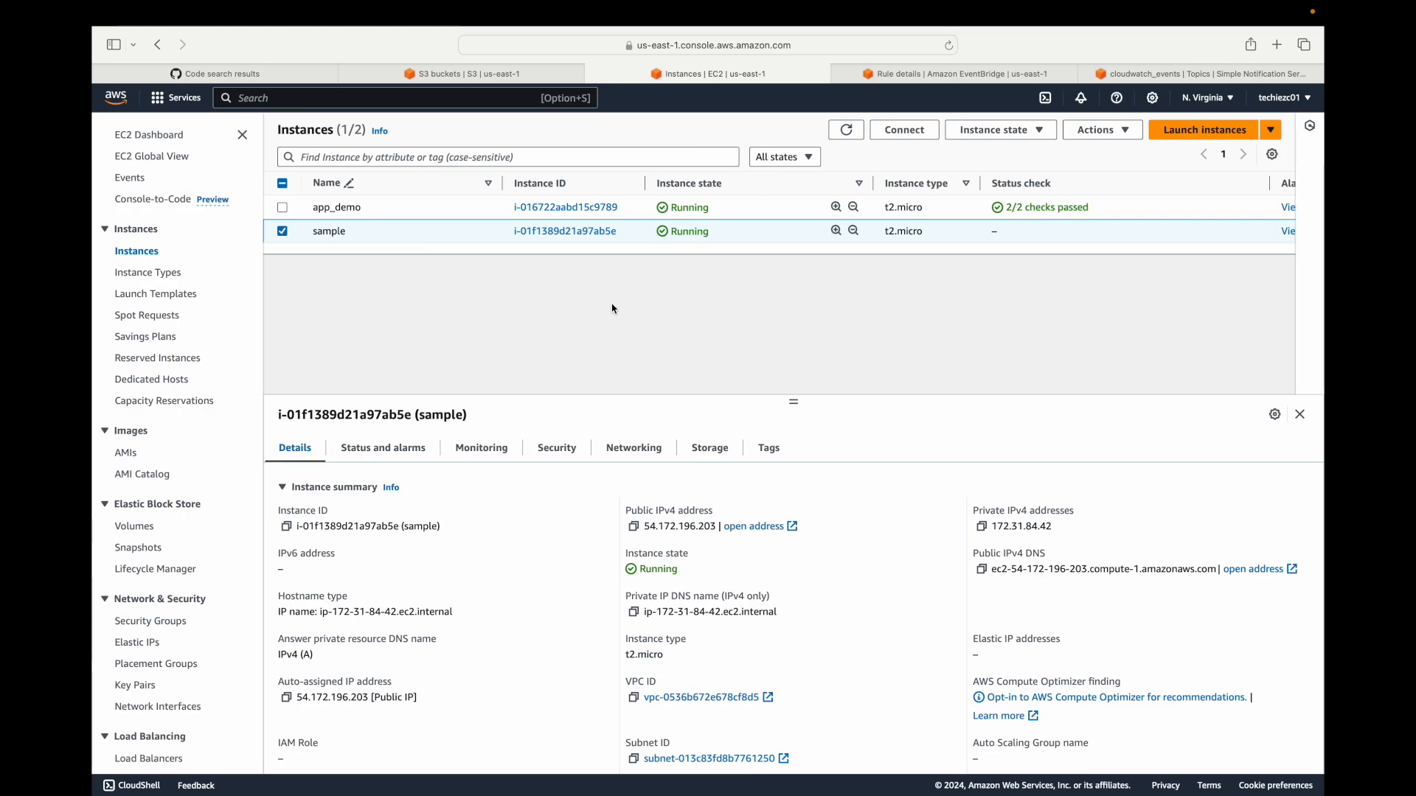
pyautogui.press('super+f')
pyautogui.press('super+v')
# Compare the instance state reported in the notification email with the sample instance's state in EC2.
pyautogui.press('super+Tab')
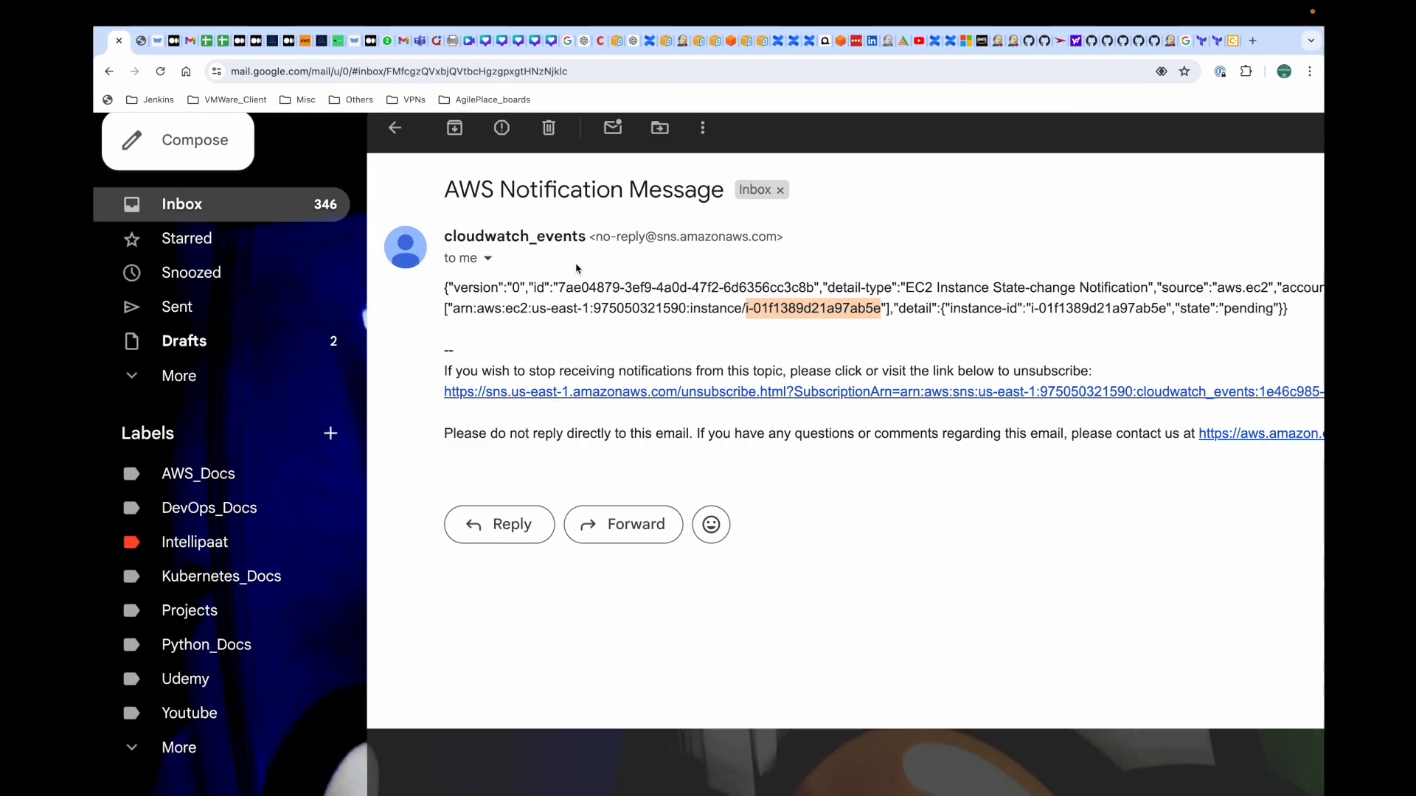
pyautogui.doubleClick(1093, 310)
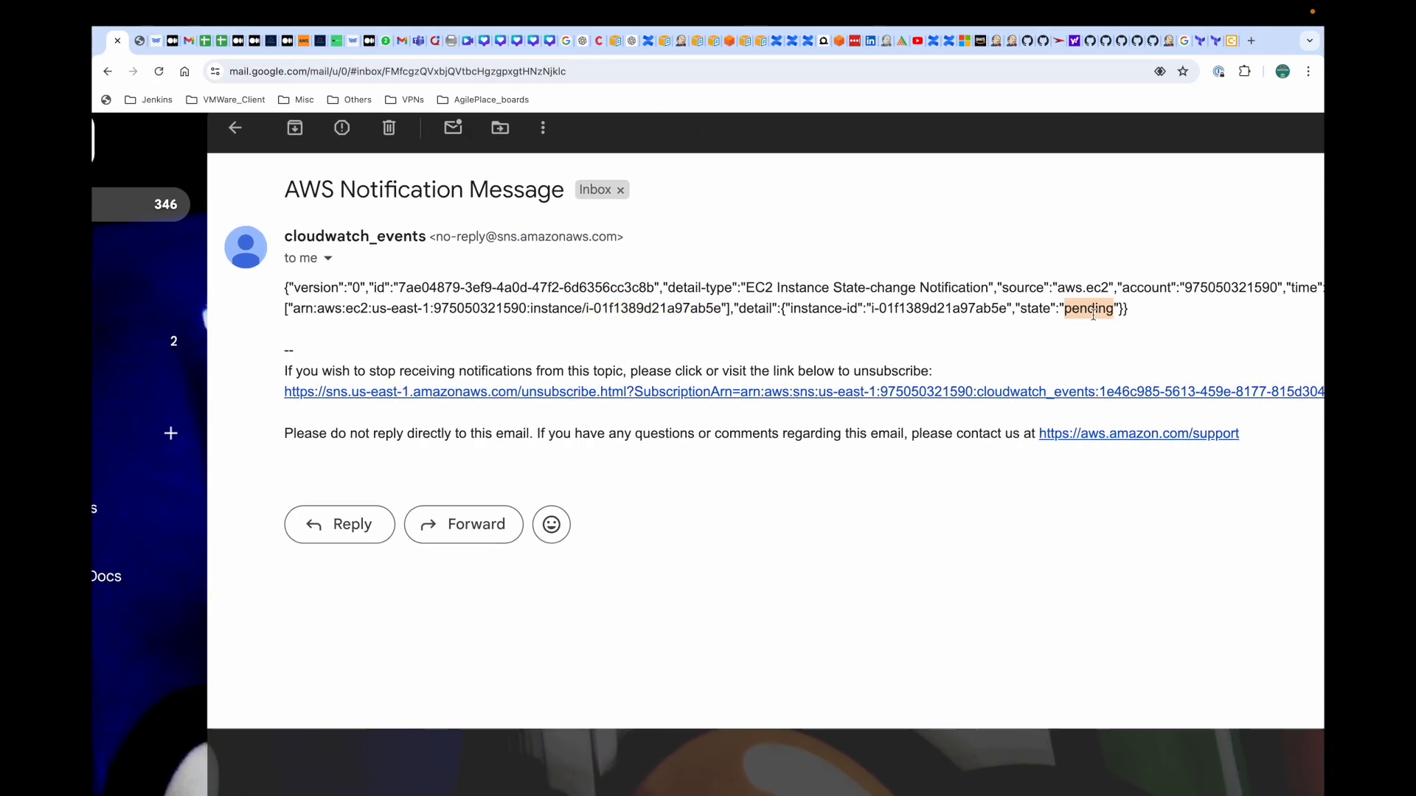
pyautogui.press('super+Tab')
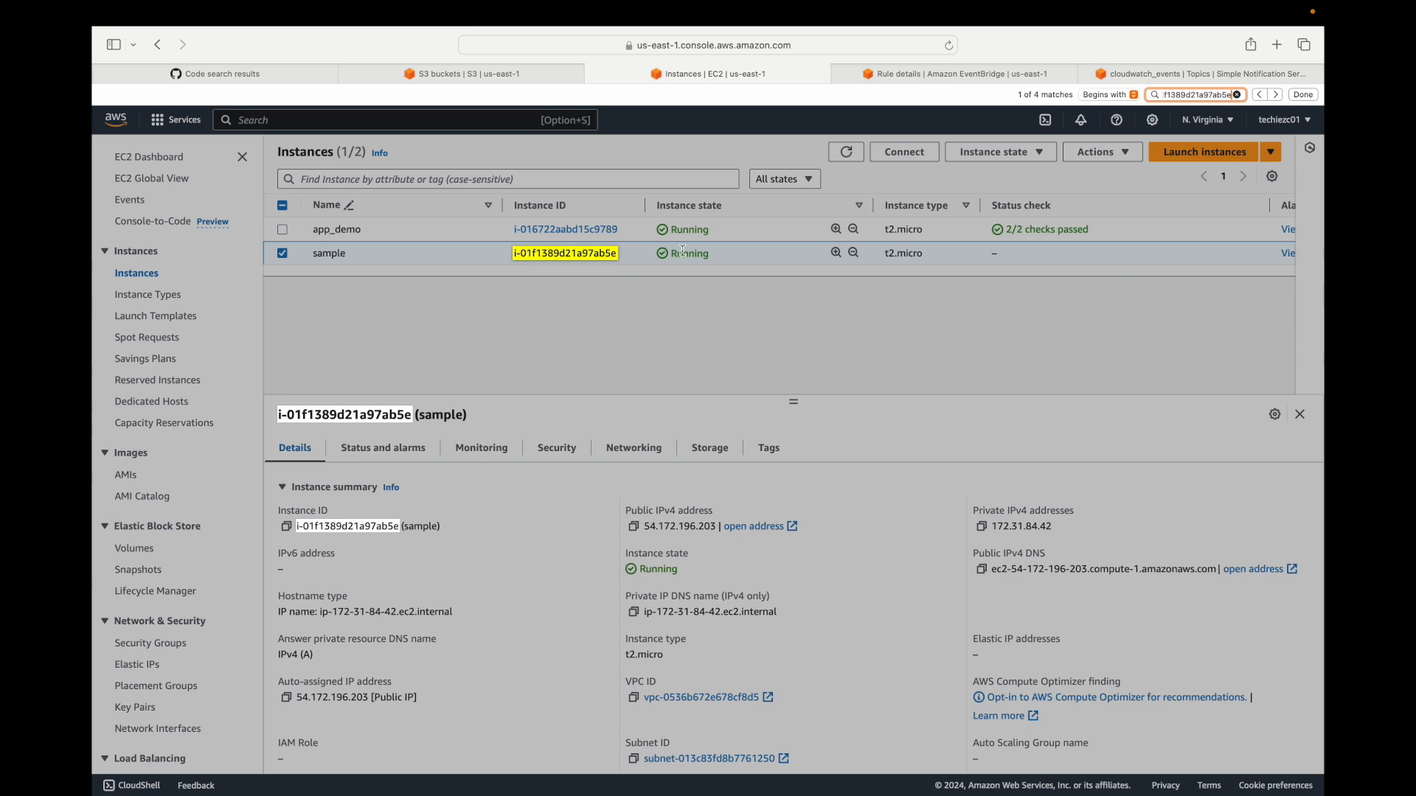
pyautogui.doubleClick(682, 253)
# Return to the Gmail inbox, open the newest AWS notification message and check its instance ID and state.
pyautogui.press('super+Tab')
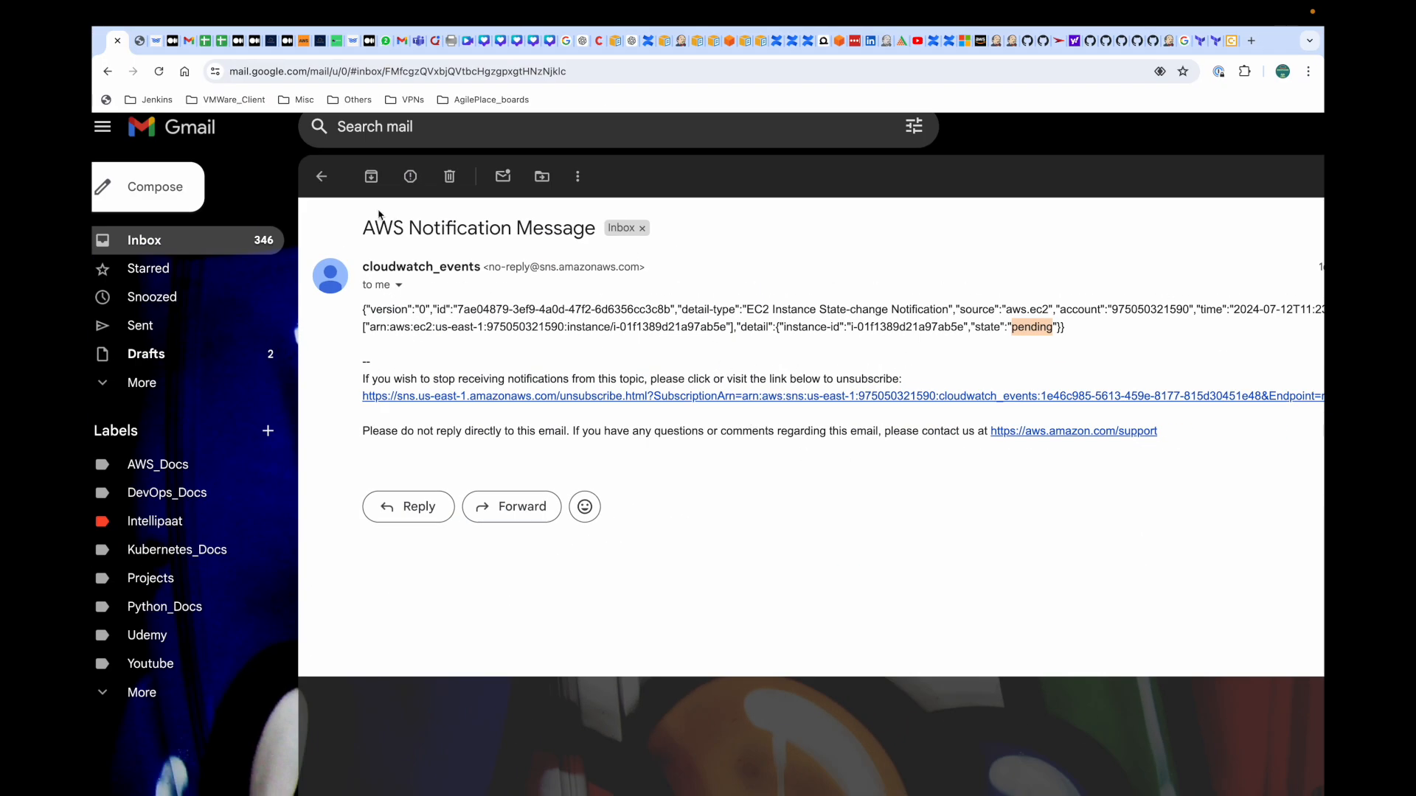
pyautogui.click(322, 176)
pyautogui.click(639, 418)
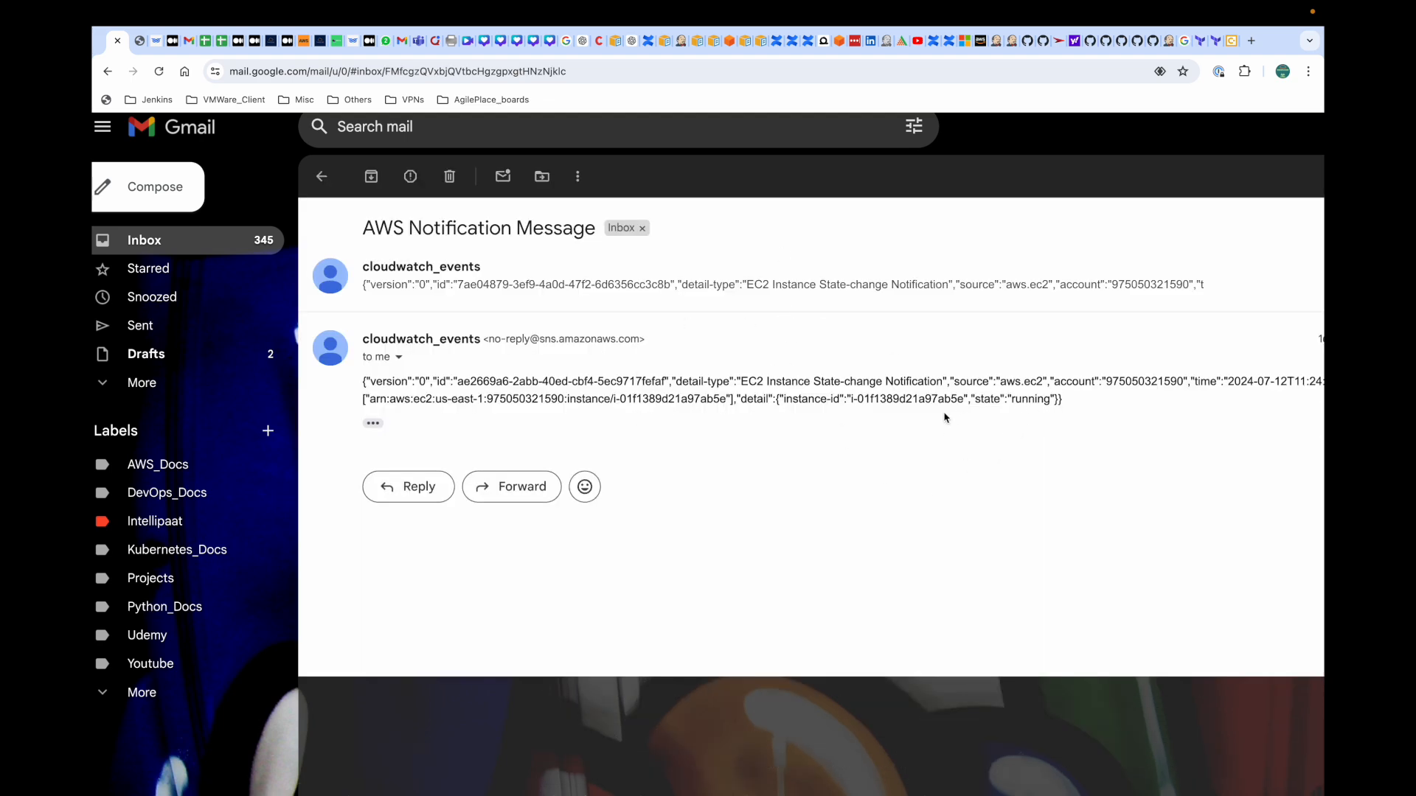
pyautogui.moveTo(852, 402); pyautogui.dragTo(1062, 403)
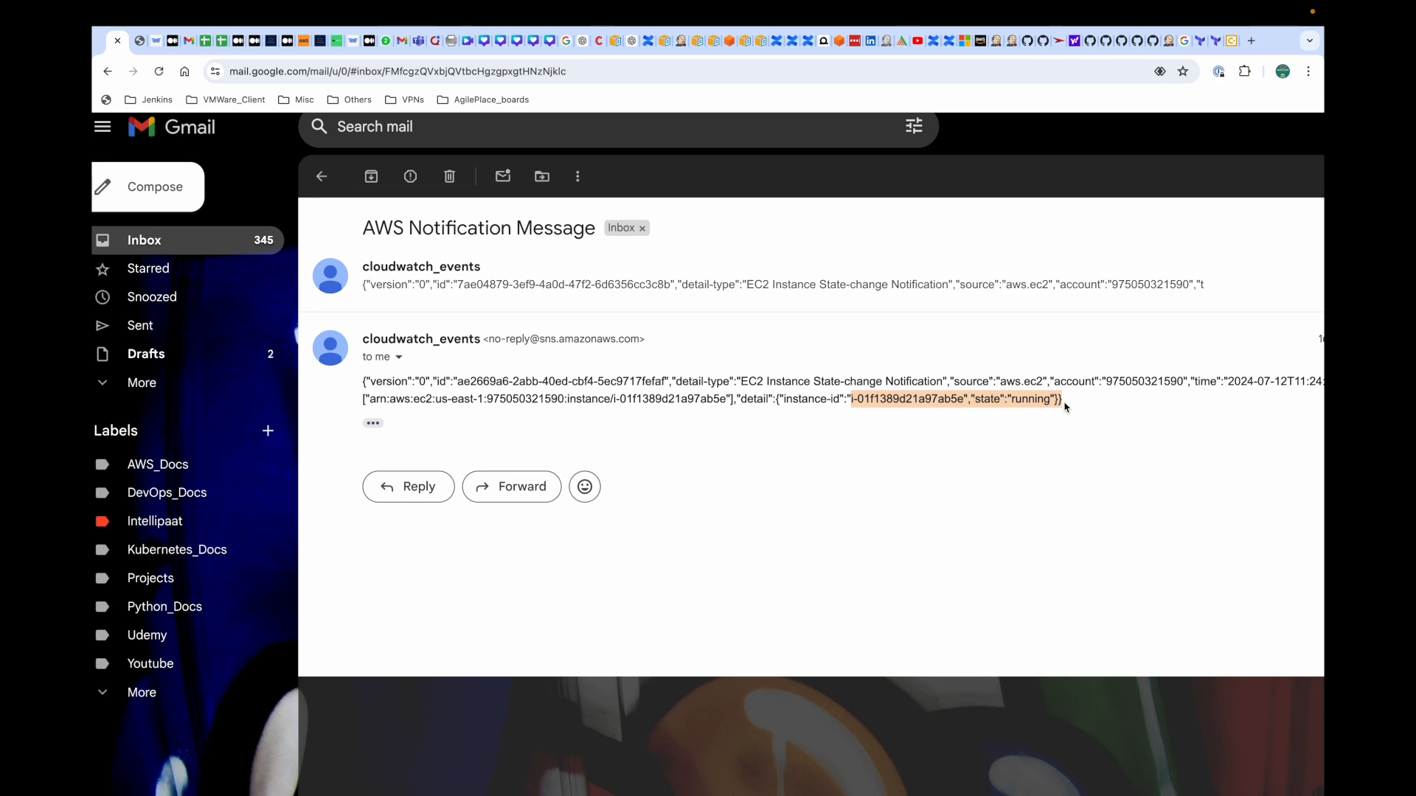
# Switch back to the AWS console and terminate the sample instance.
pyautogui.hotkey('ctrl', 'Left')
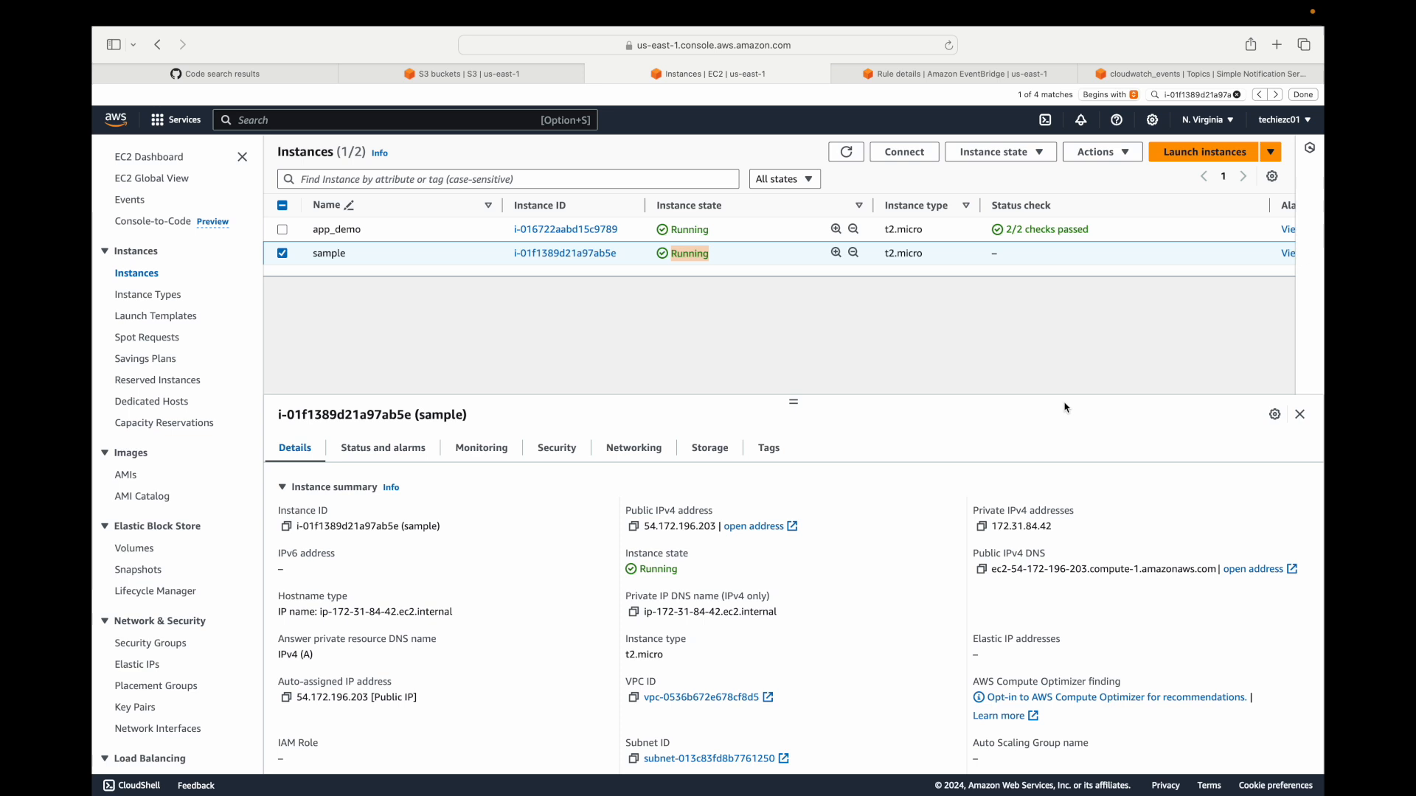
pyautogui.click(965, 75)
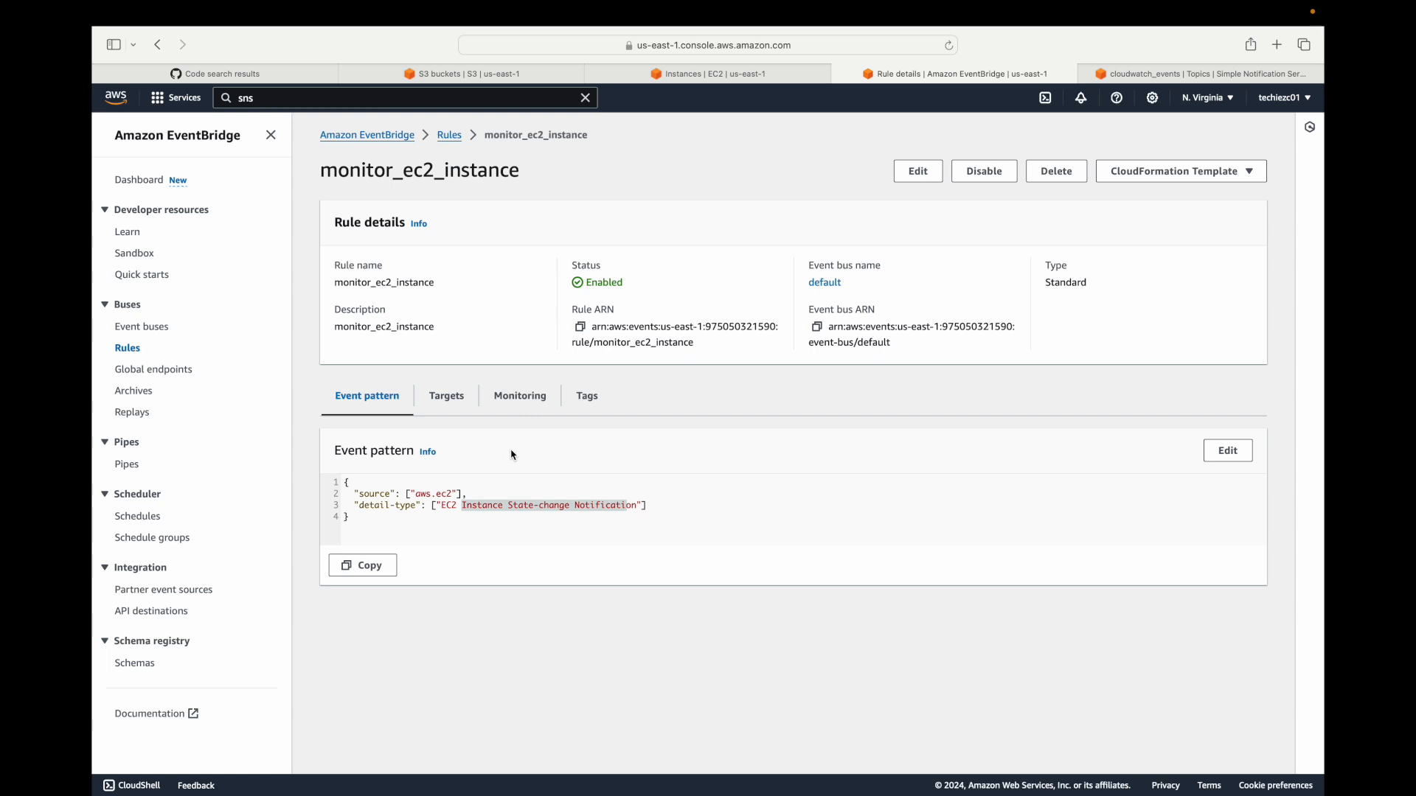
pyautogui.click(770, 66)
pyautogui.click(1016, 153)
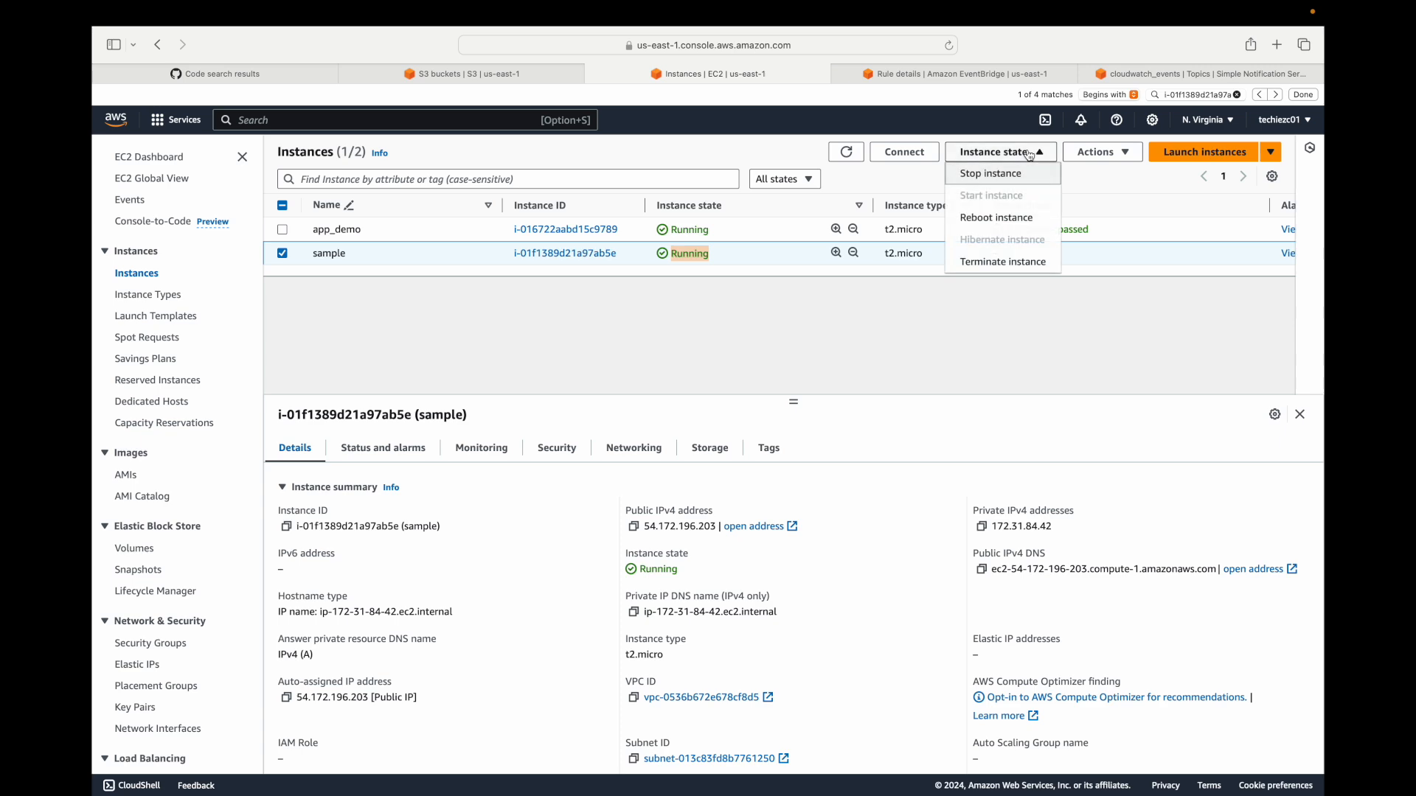
pyautogui.click(1011, 269)
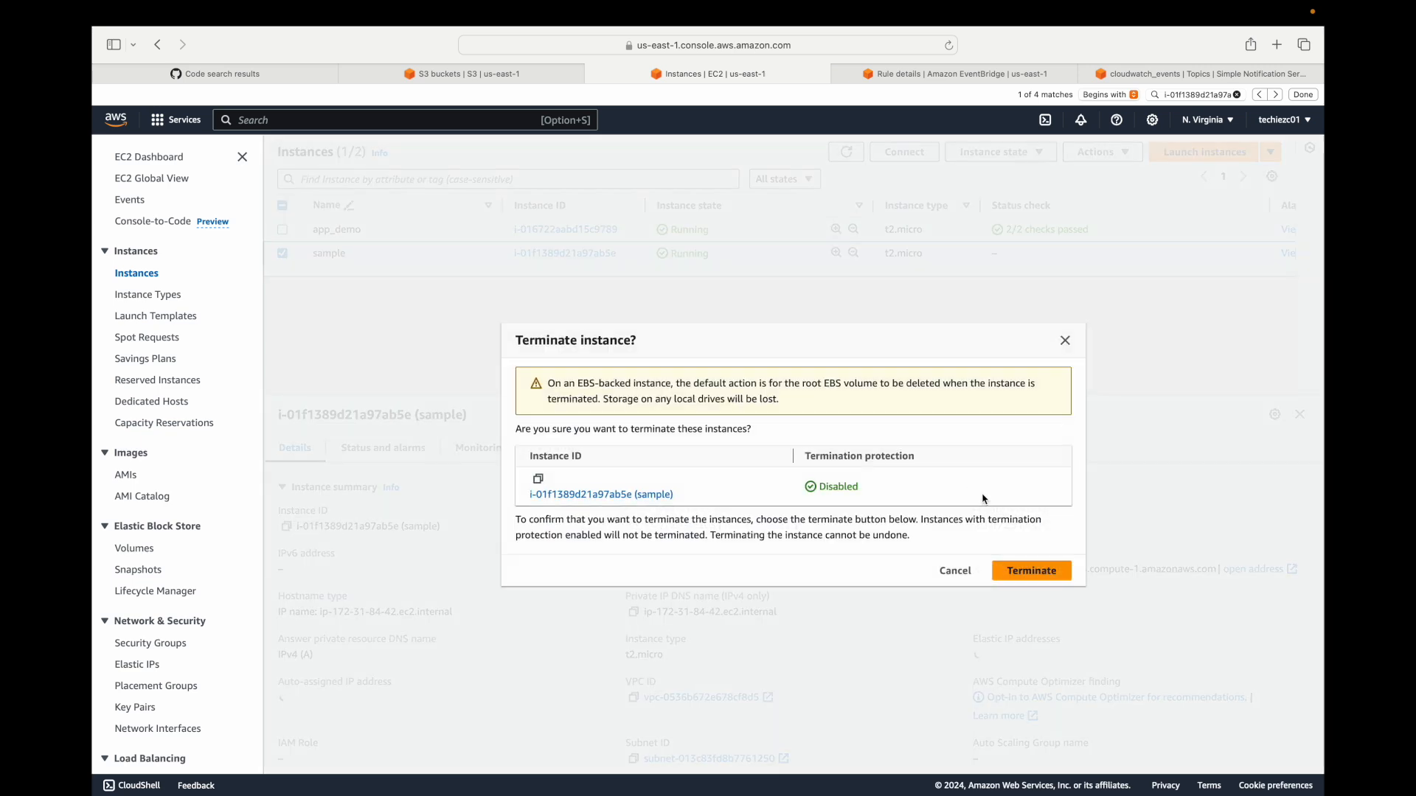
pyautogui.click(1025, 569)
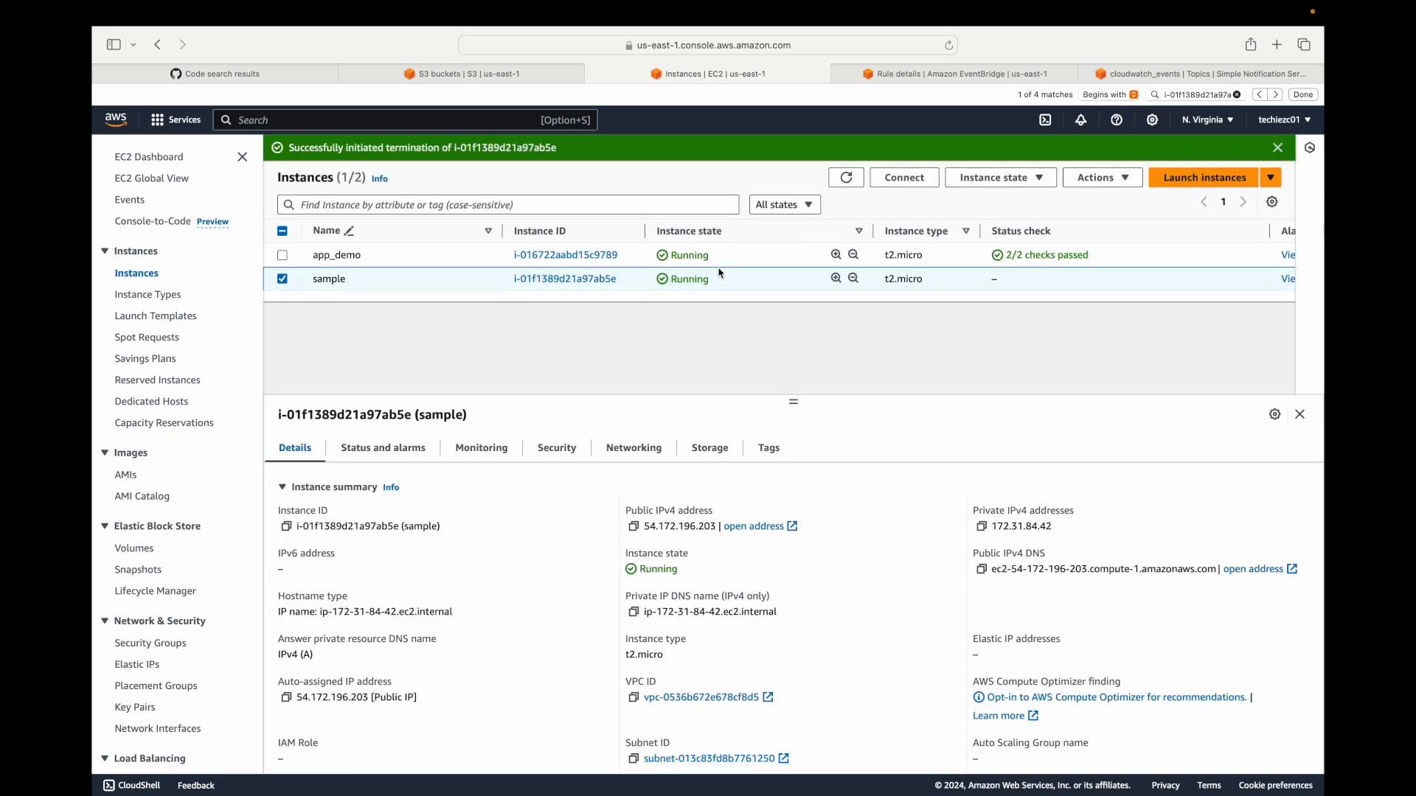
# Open the latest cloudwatch_events notification from the Gmail inbox and check the instance state it reports after the termination request.
pyautogui.hotkey('ctrl', 'Right')
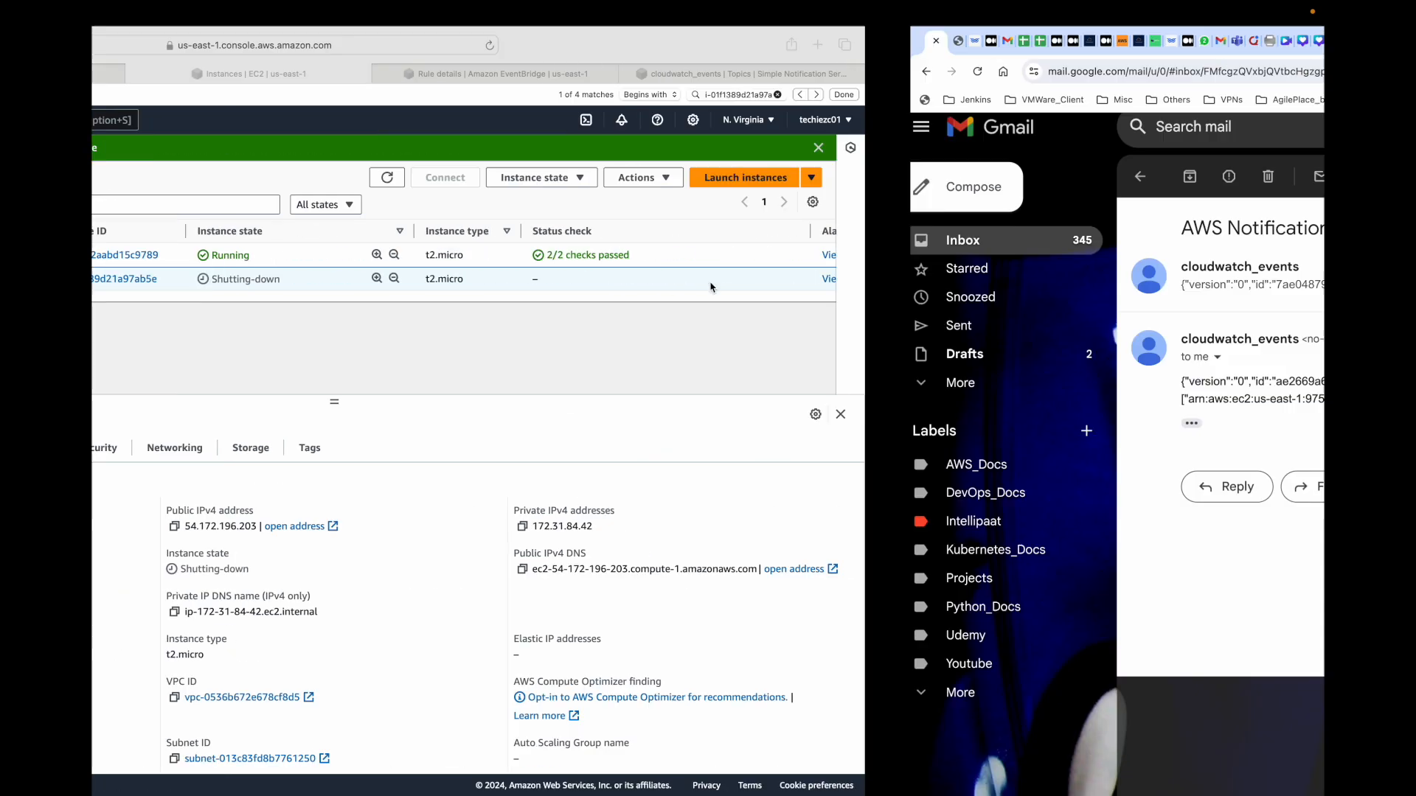
pyautogui.click(323, 178)
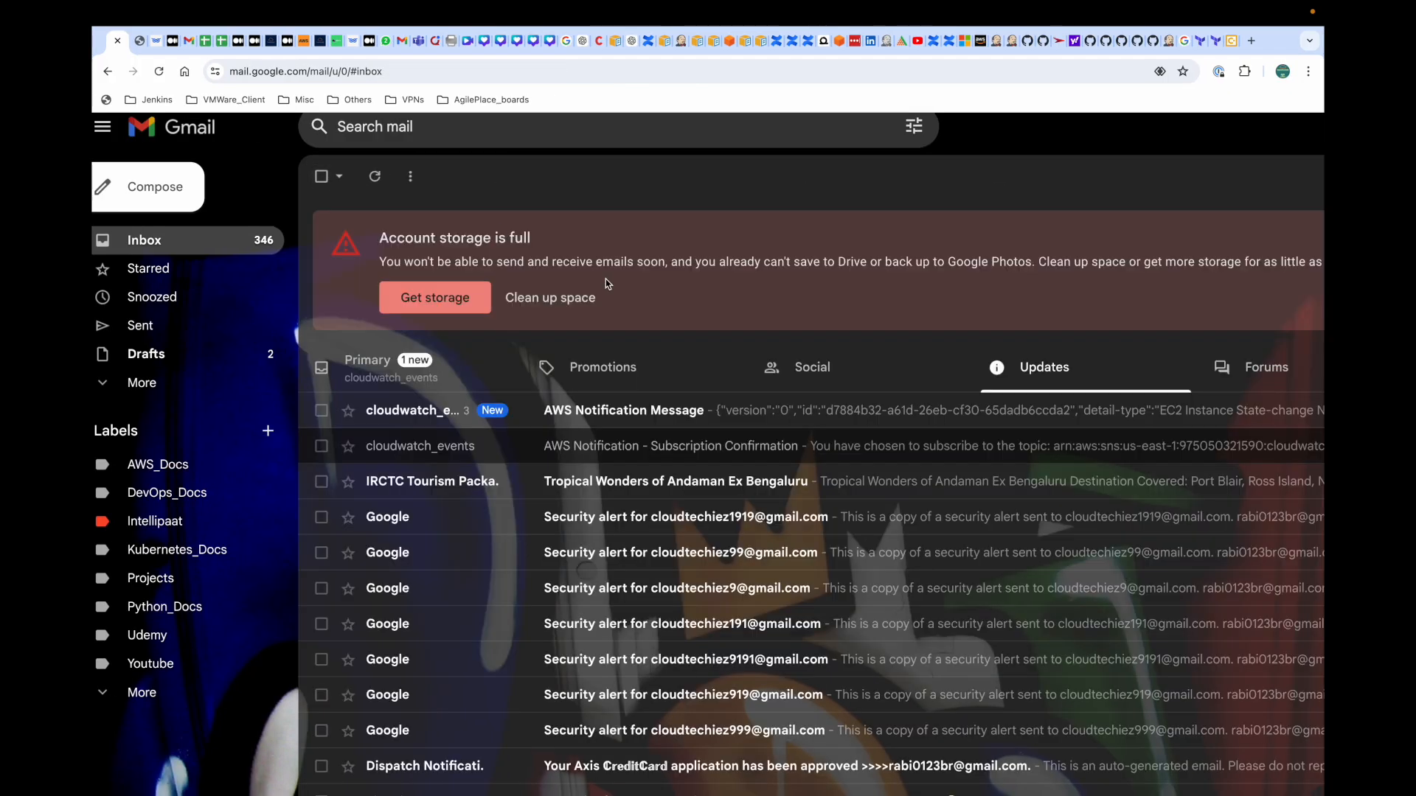
pyautogui.click(660, 419)
pyautogui.moveTo(1011, 472); pyautogui.dragTo(1091, 473)
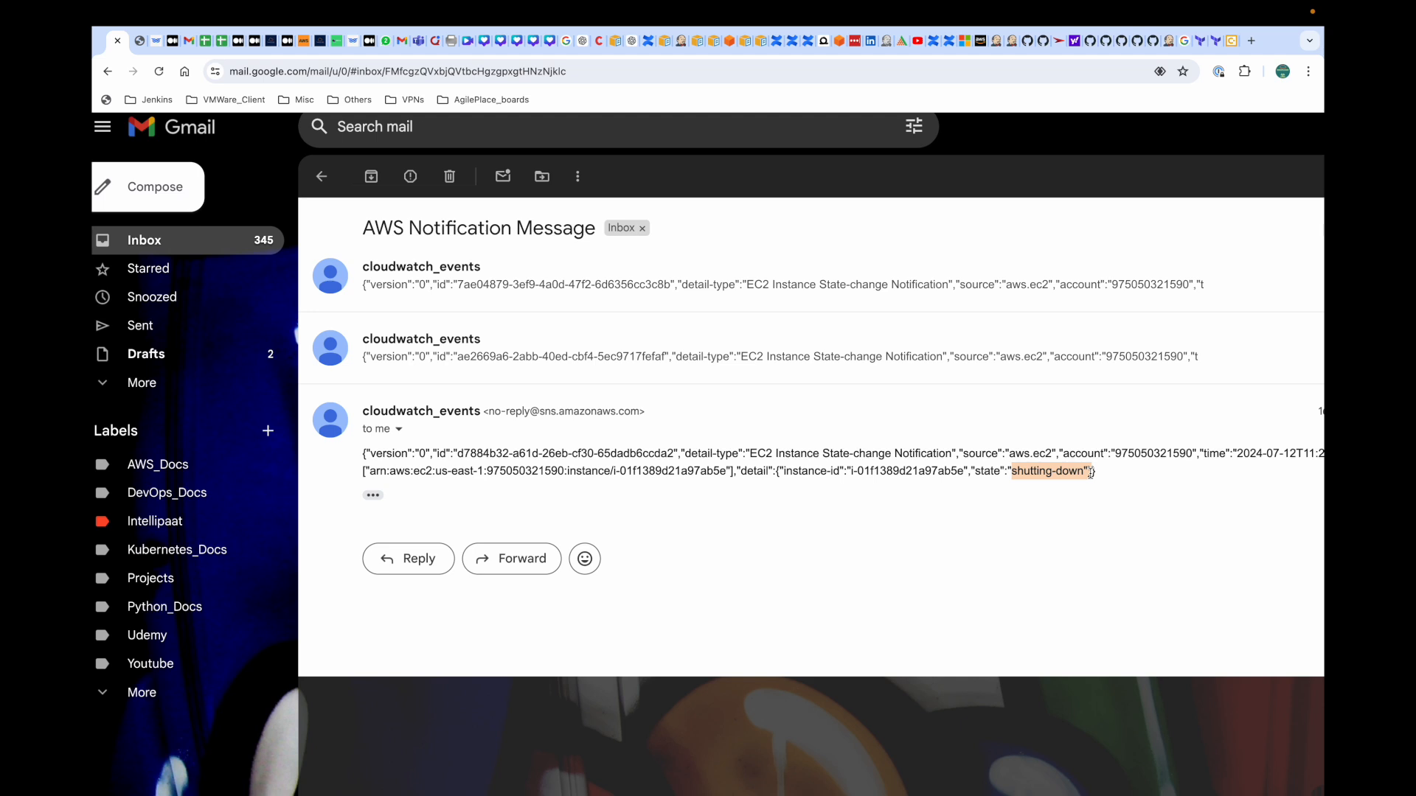
# Refresh the EC2 instances list and compare the sample instance's state with the latest notification email.
pyautogui.hotkey('ctrl', 'Left')
pyautogui.click(847, 178)
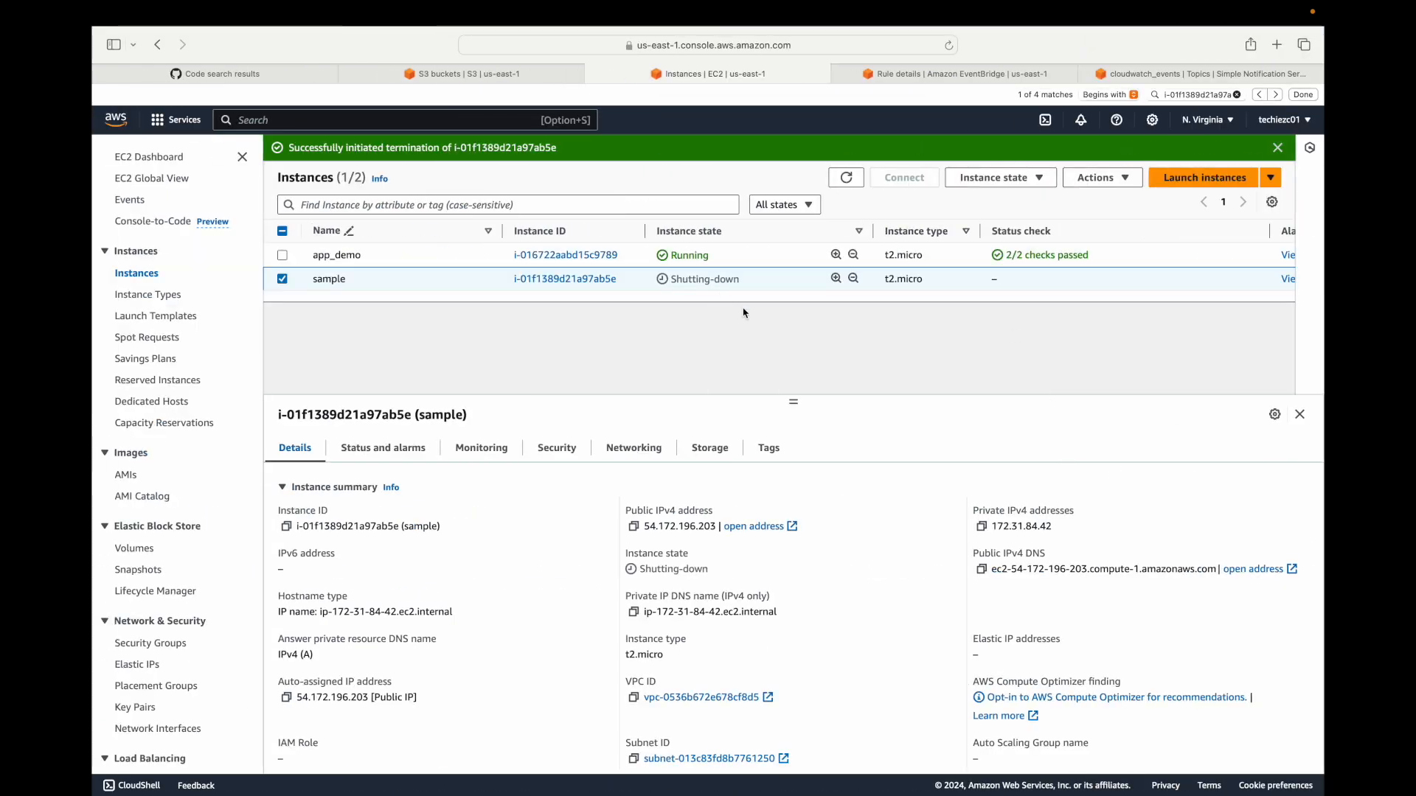
pyautogui.hotkey('ctrl', 'Right')
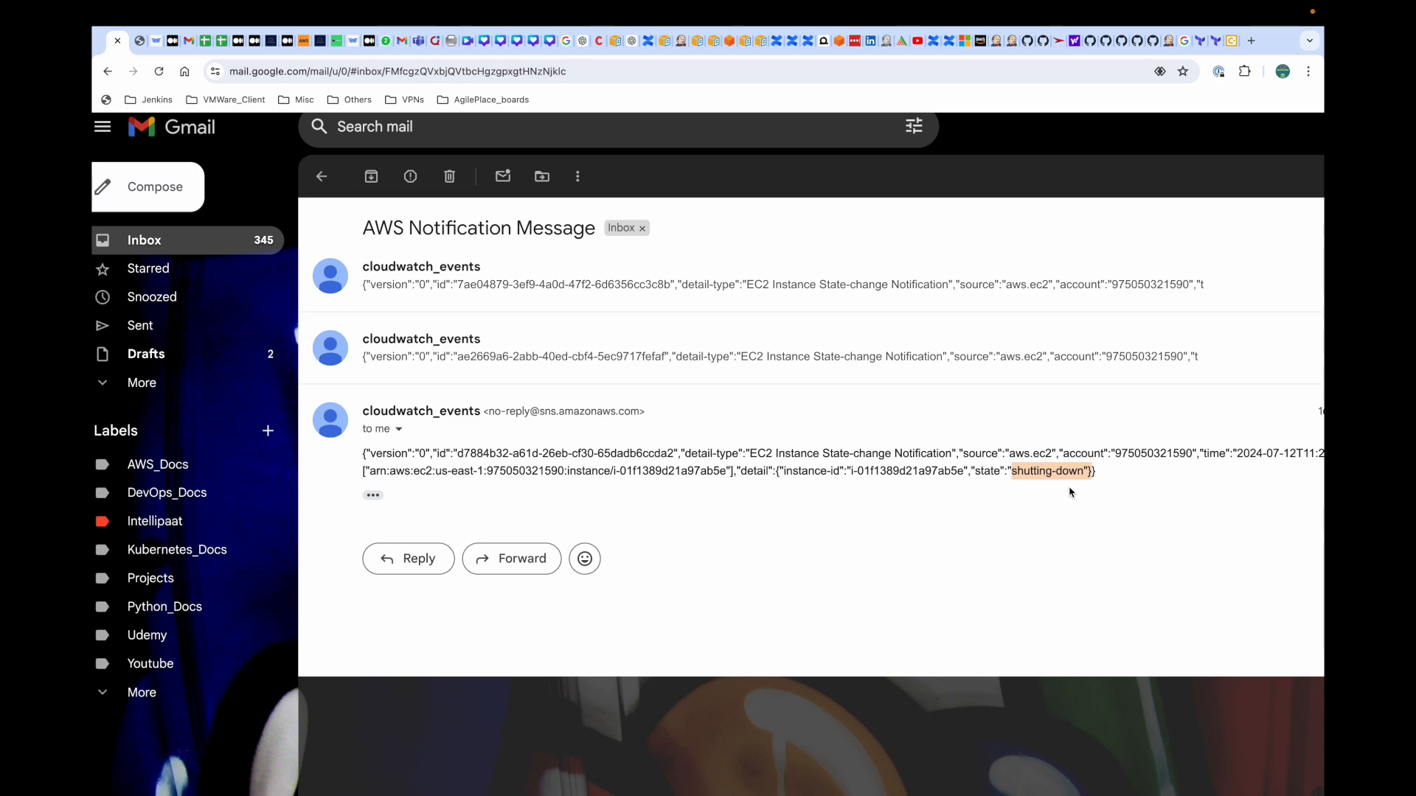
pyautogui.hotkey('ctrl', 'Left')
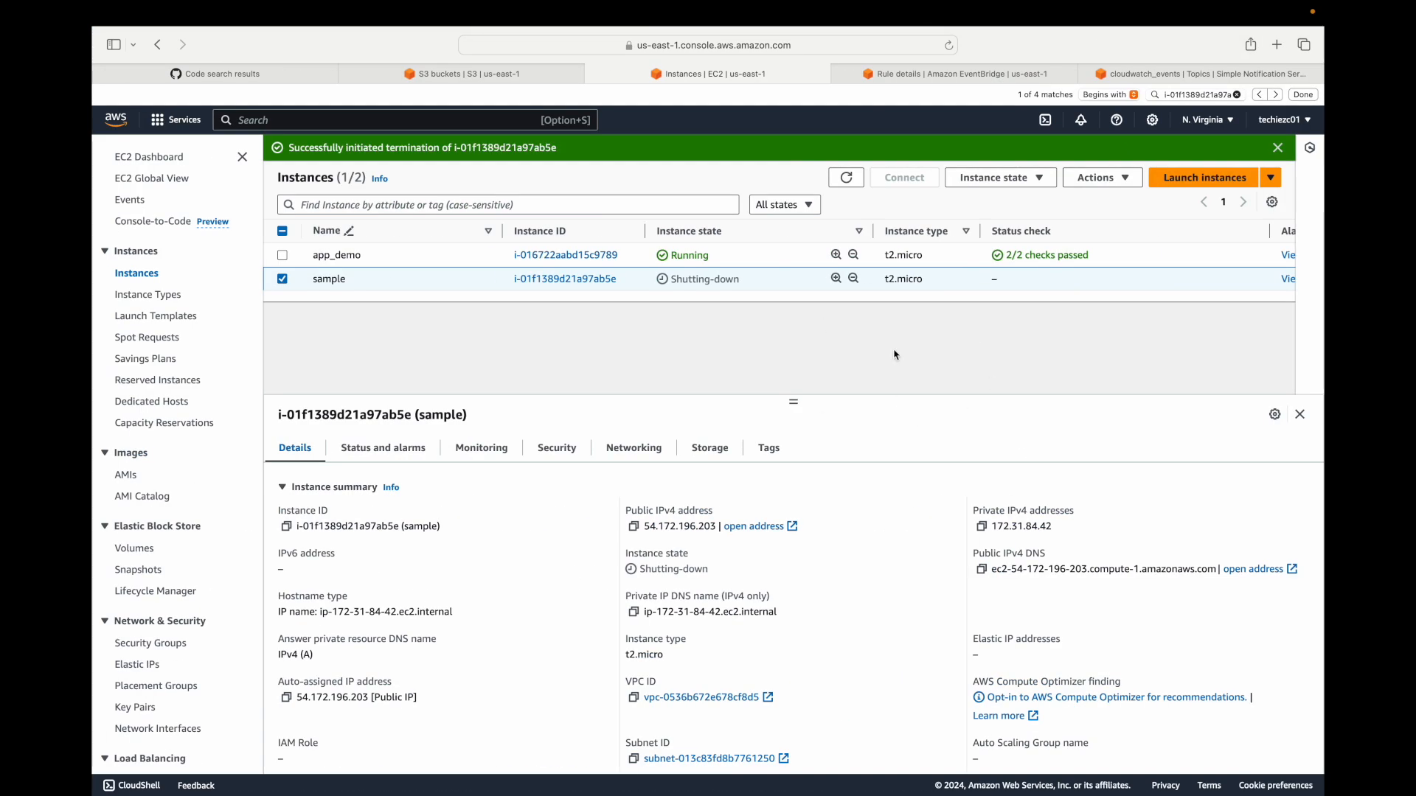
pyautogui.press('super+Tab')
pyautogui.press('super+Tab')
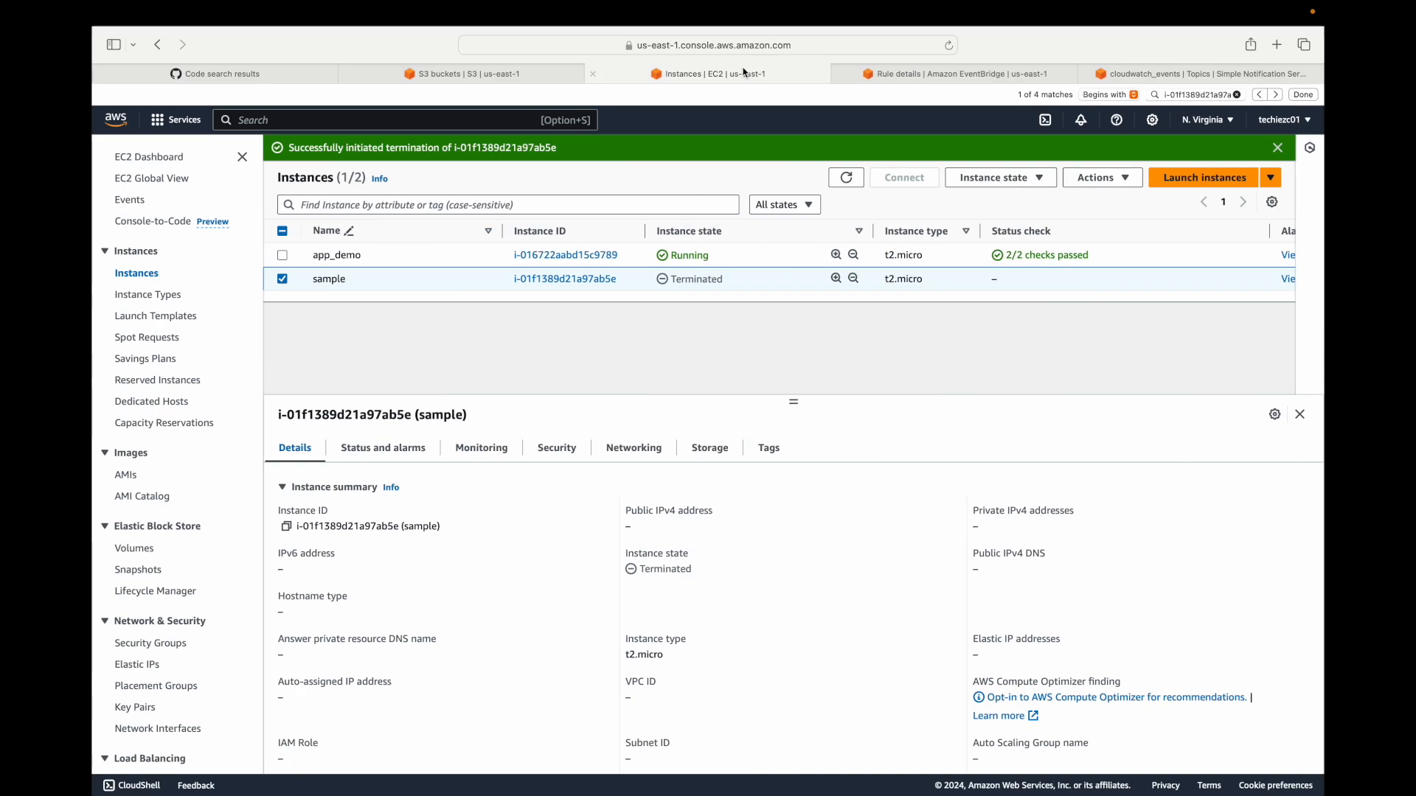
# Start creating another EventBridge rule with the name and description demo, and continue to its event pattern.
pyautogui.click(926, 77)
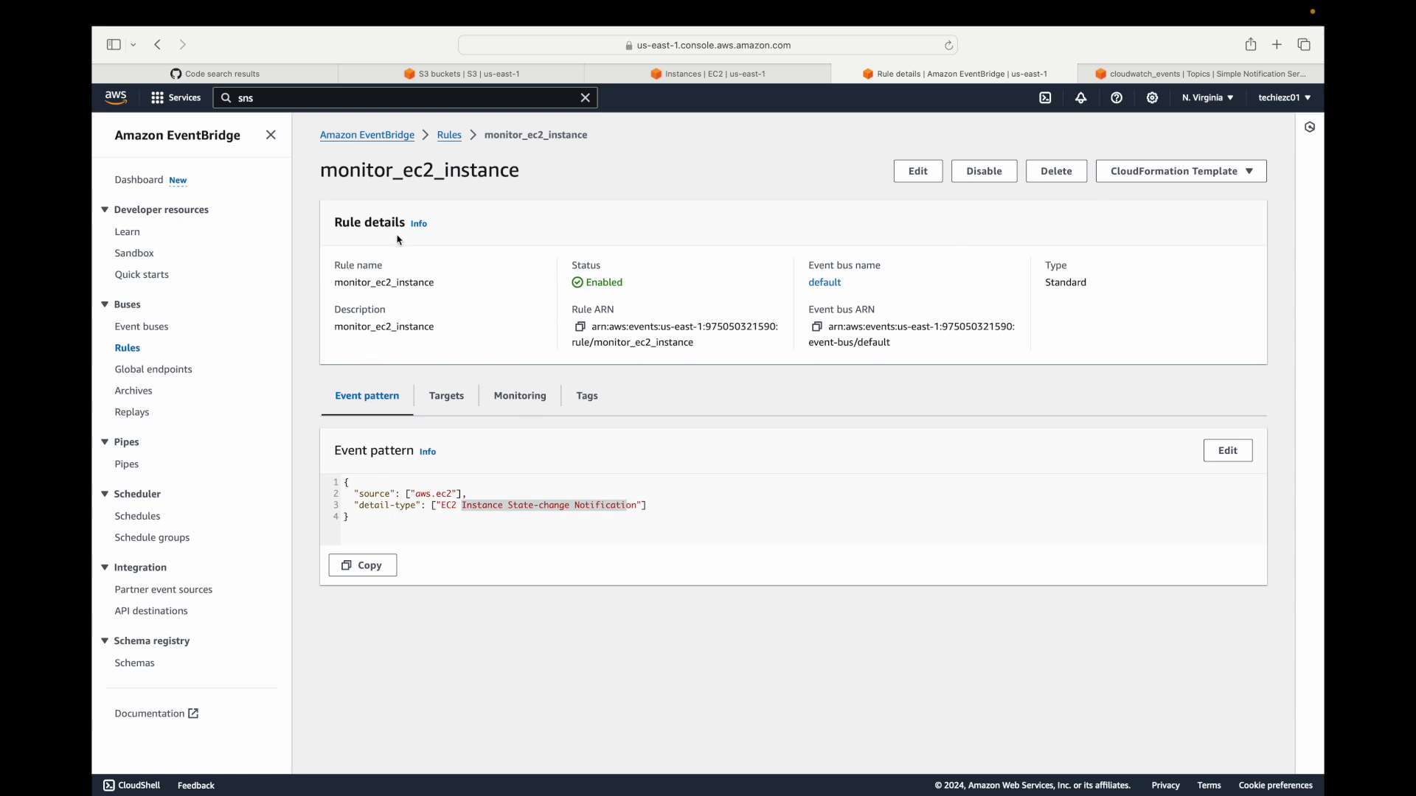
pyautogui.click(446, 137)
pyautogui.click(1209, 404)
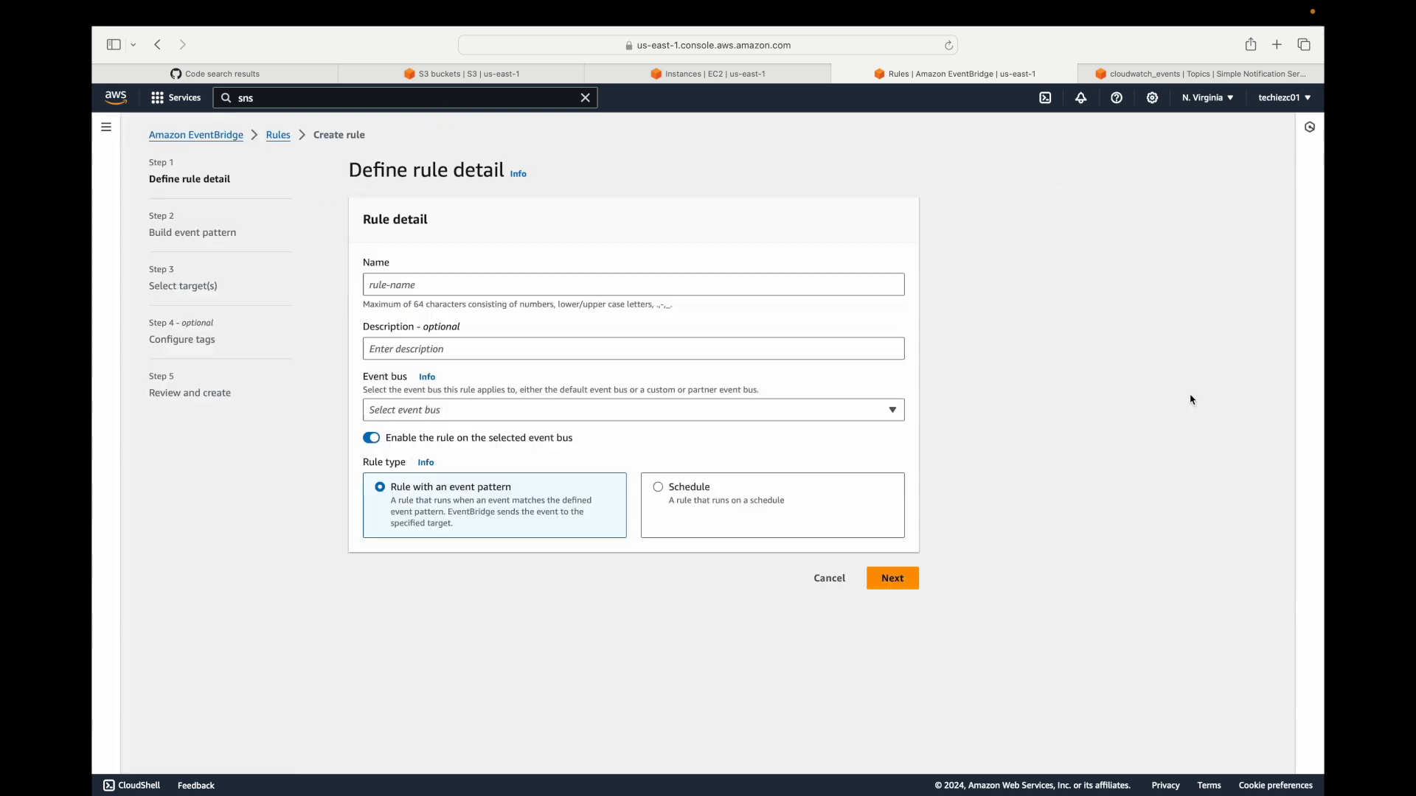
pyautogui.click(516, 285)
pyautogui.write('demo')
pyautogui.press('Tab')
pyautogui.write('demo')
pyautogui.click(915, 585)
# Browse the AWS services offered as event sources for the demo rule's event pattern, and cancel the rule creation.
pyautogui.scroll(-10, 591, 556)
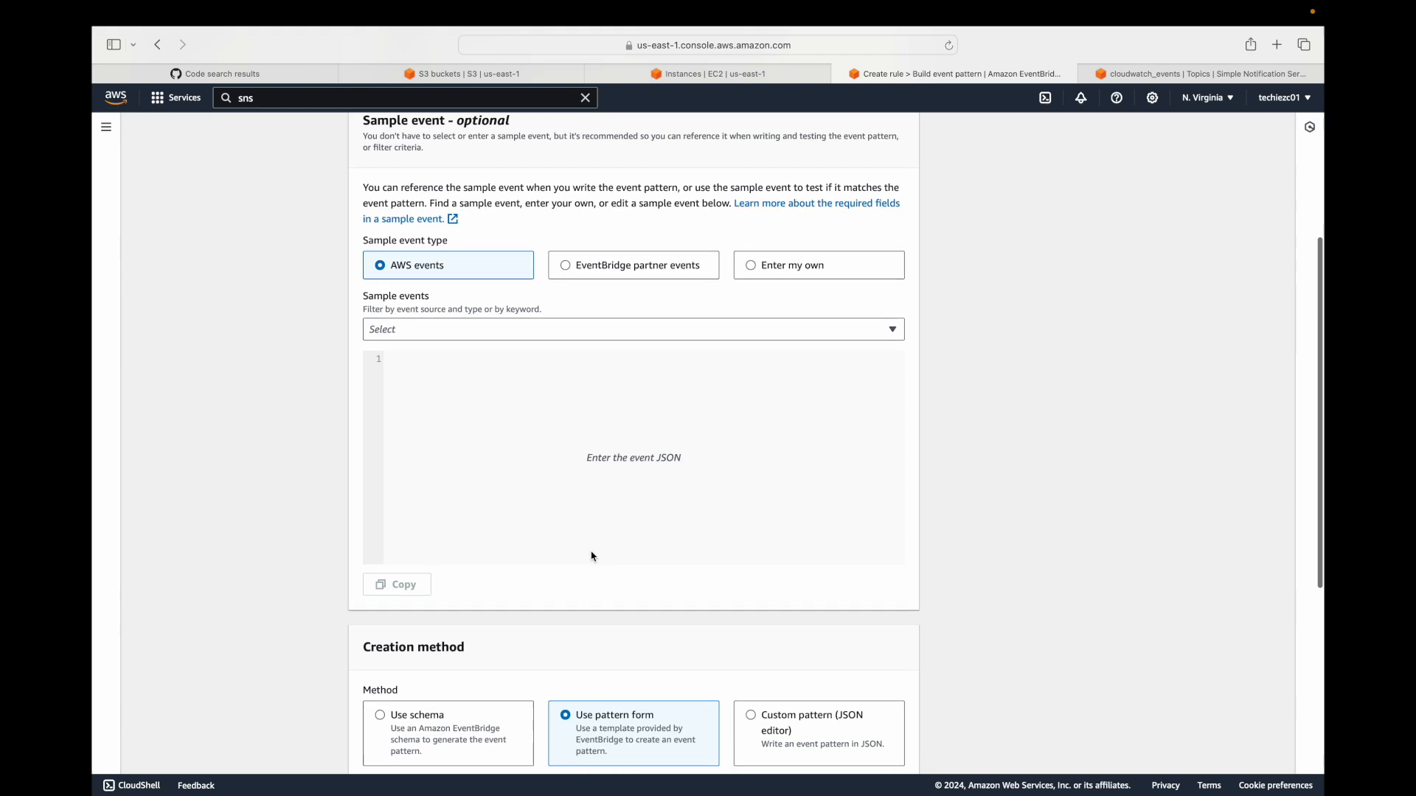
pyautogui.click(557, 535)
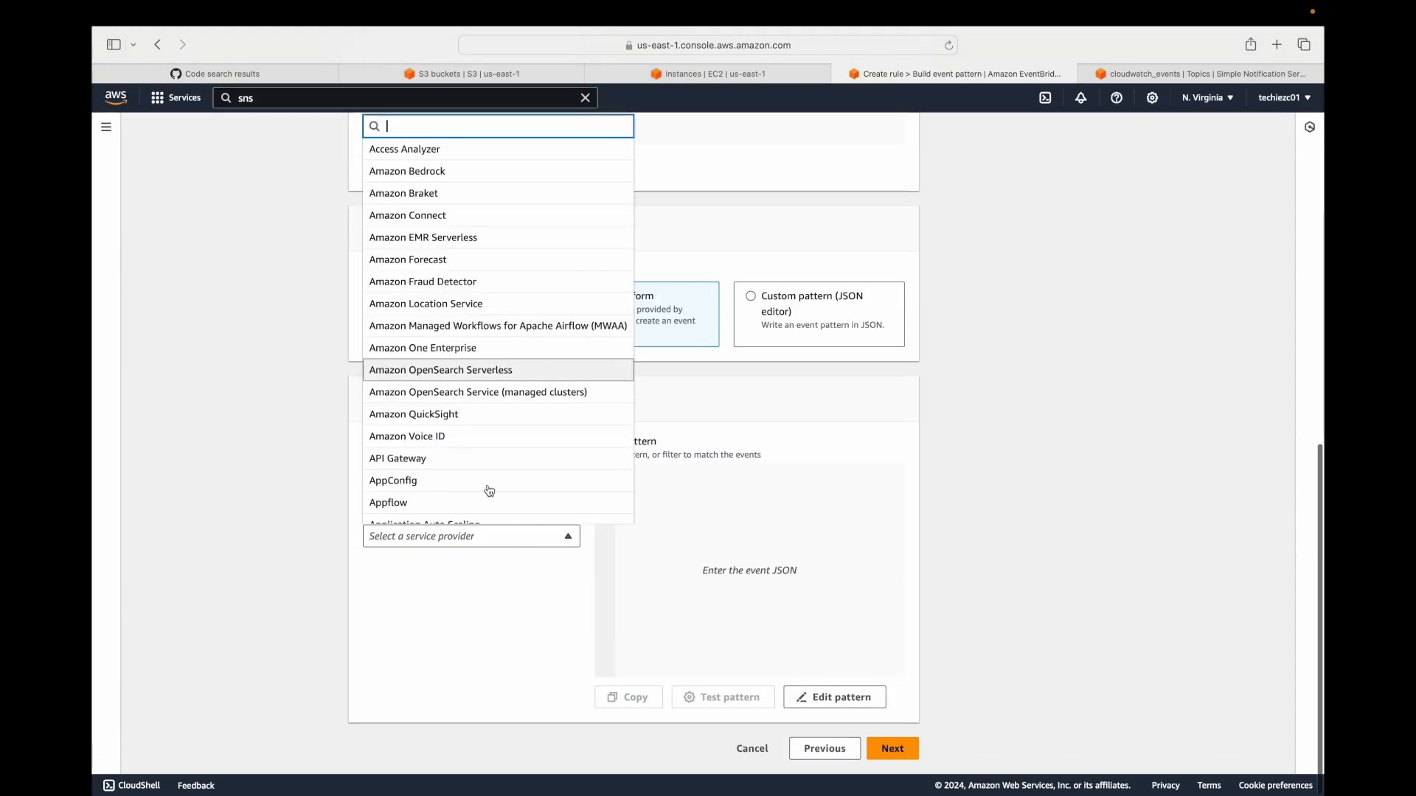
pyautogui.scroll(-10, 482, 413)
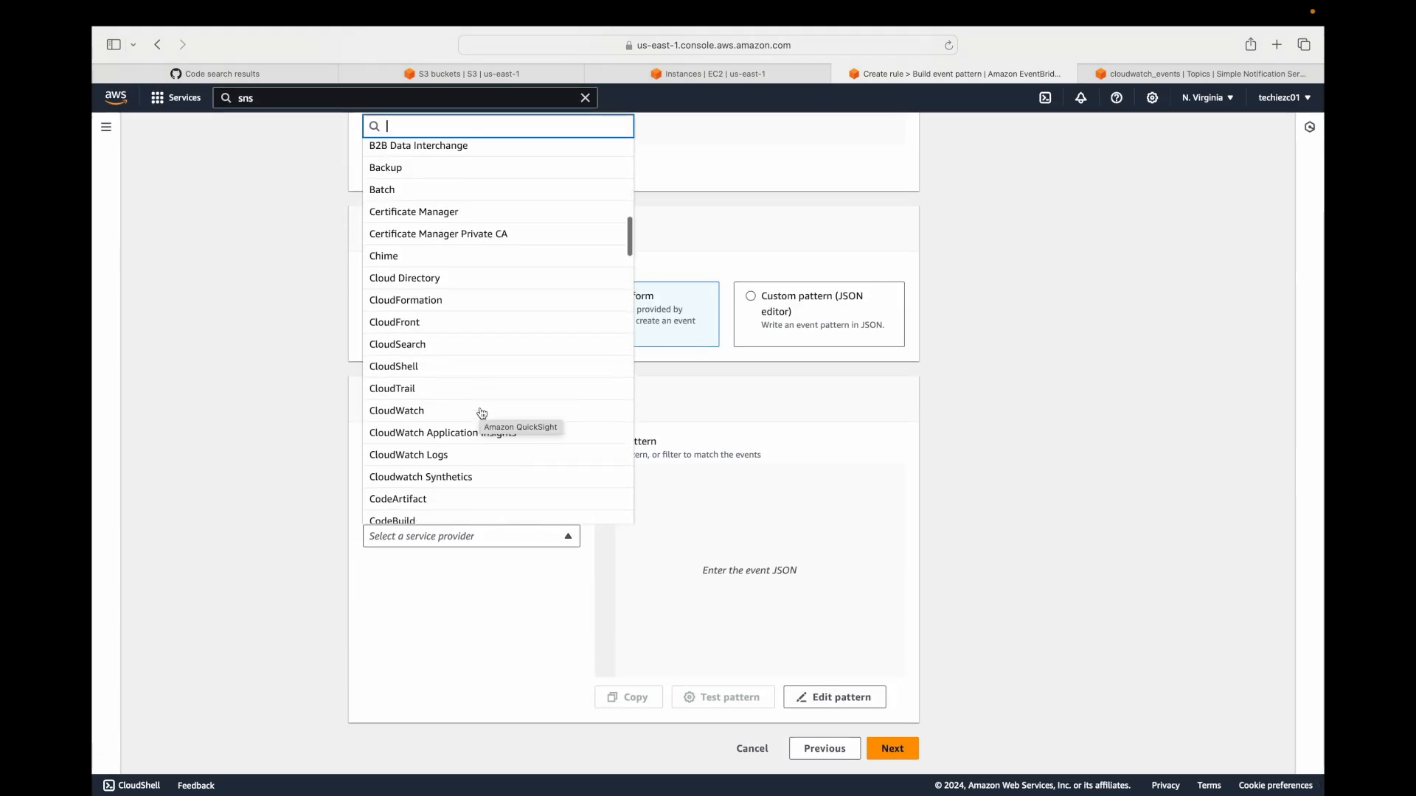
pyautogui.scroll(-10, 482, 413)
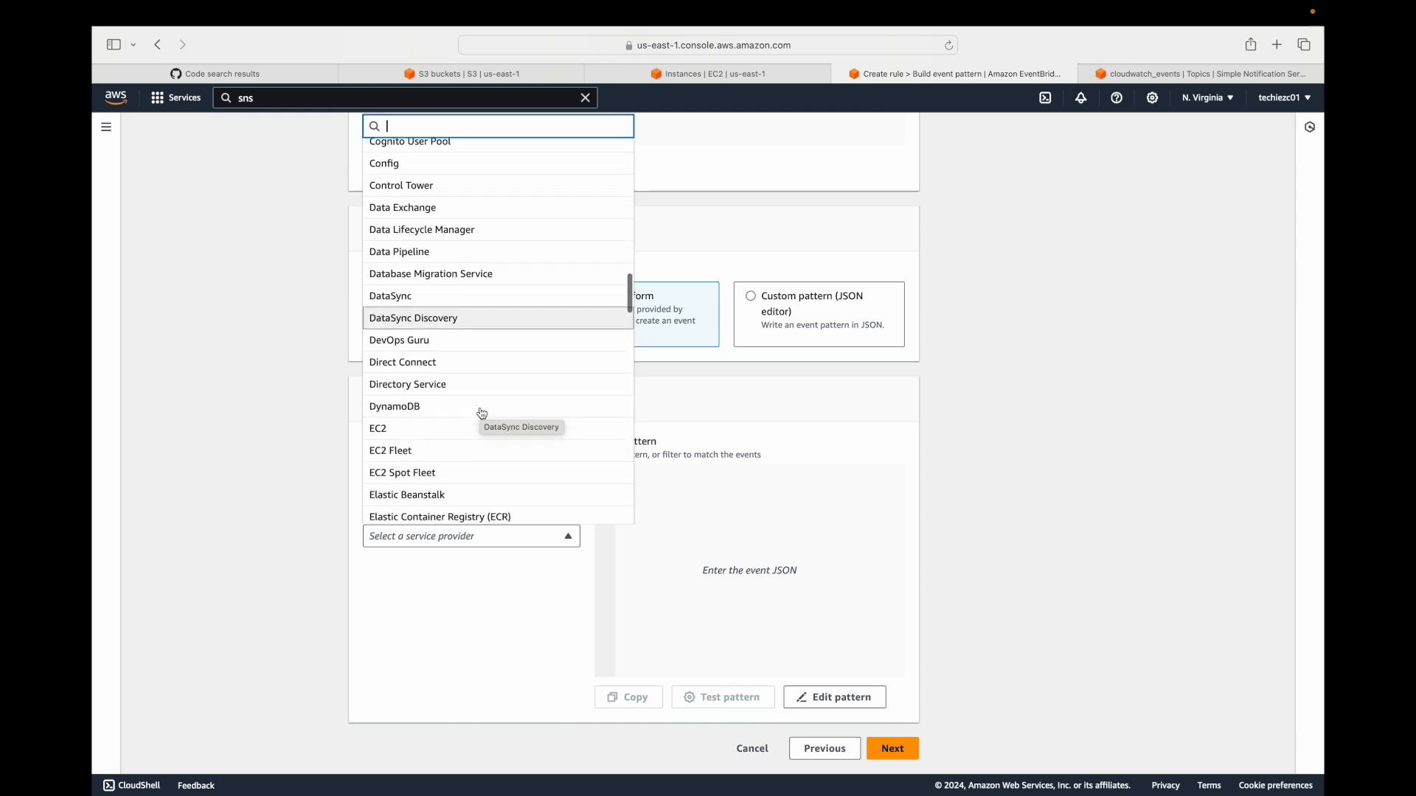
pyautogui.scroll(-10, 481, 413)
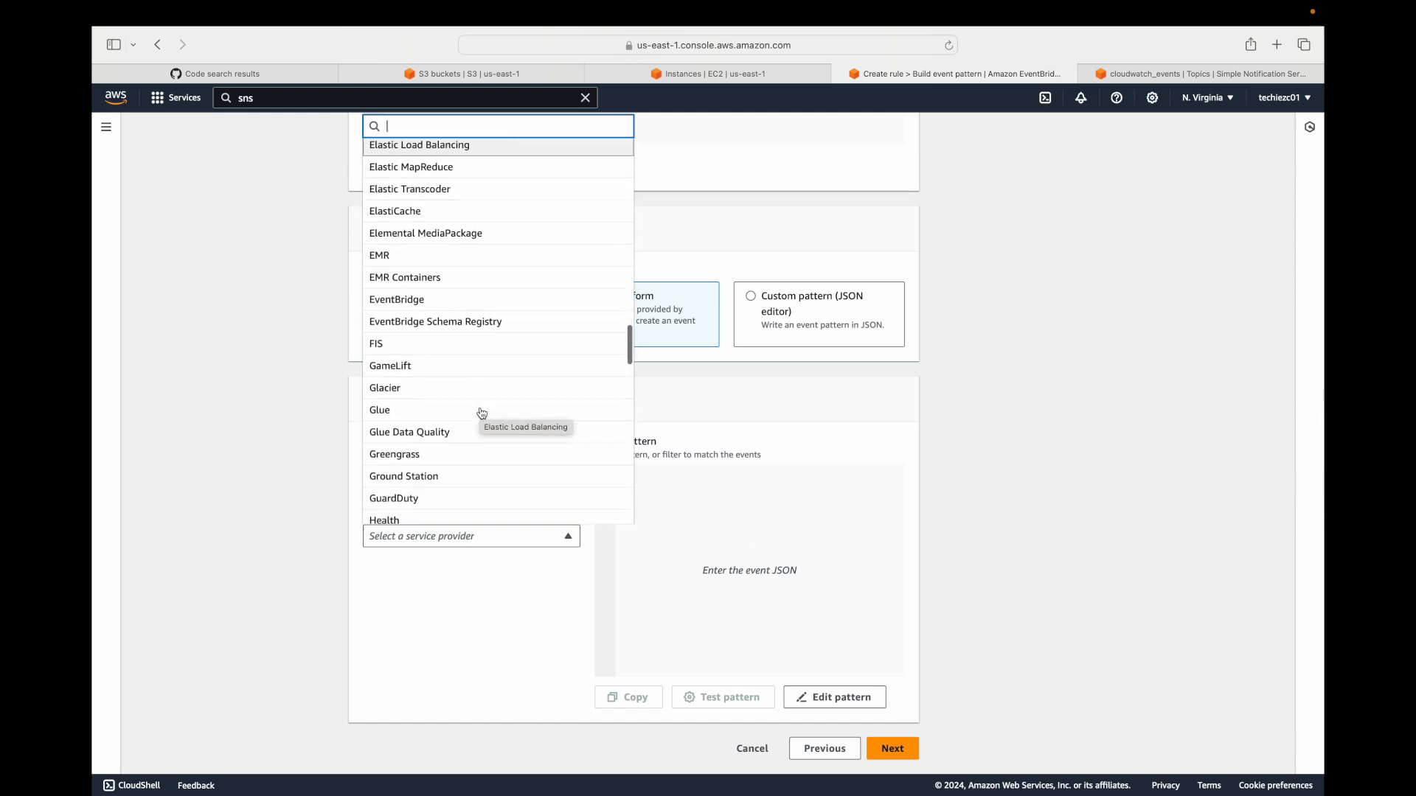
pyautogui.scroll(-15, 482, 413)
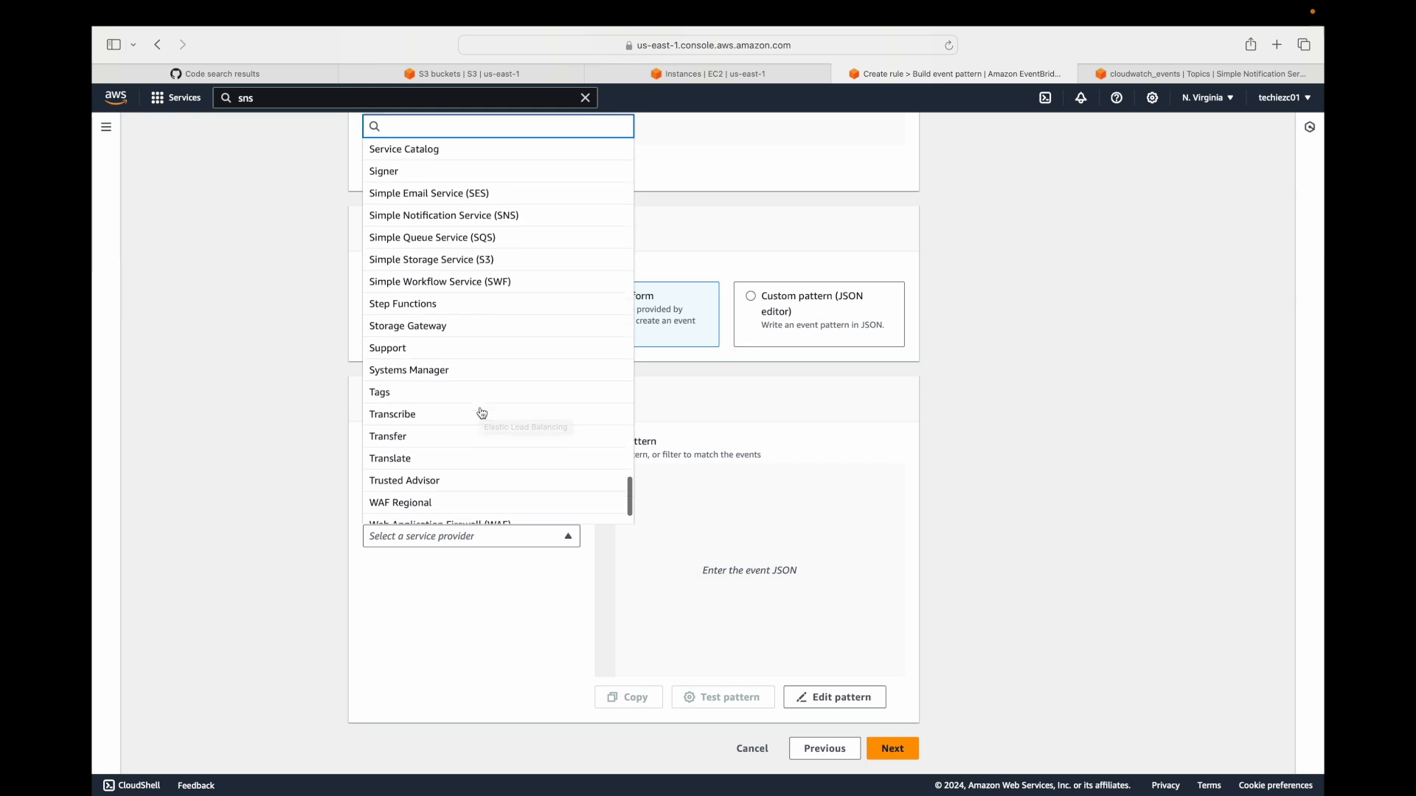
pyautogui.scroll(-1, 482, 413)
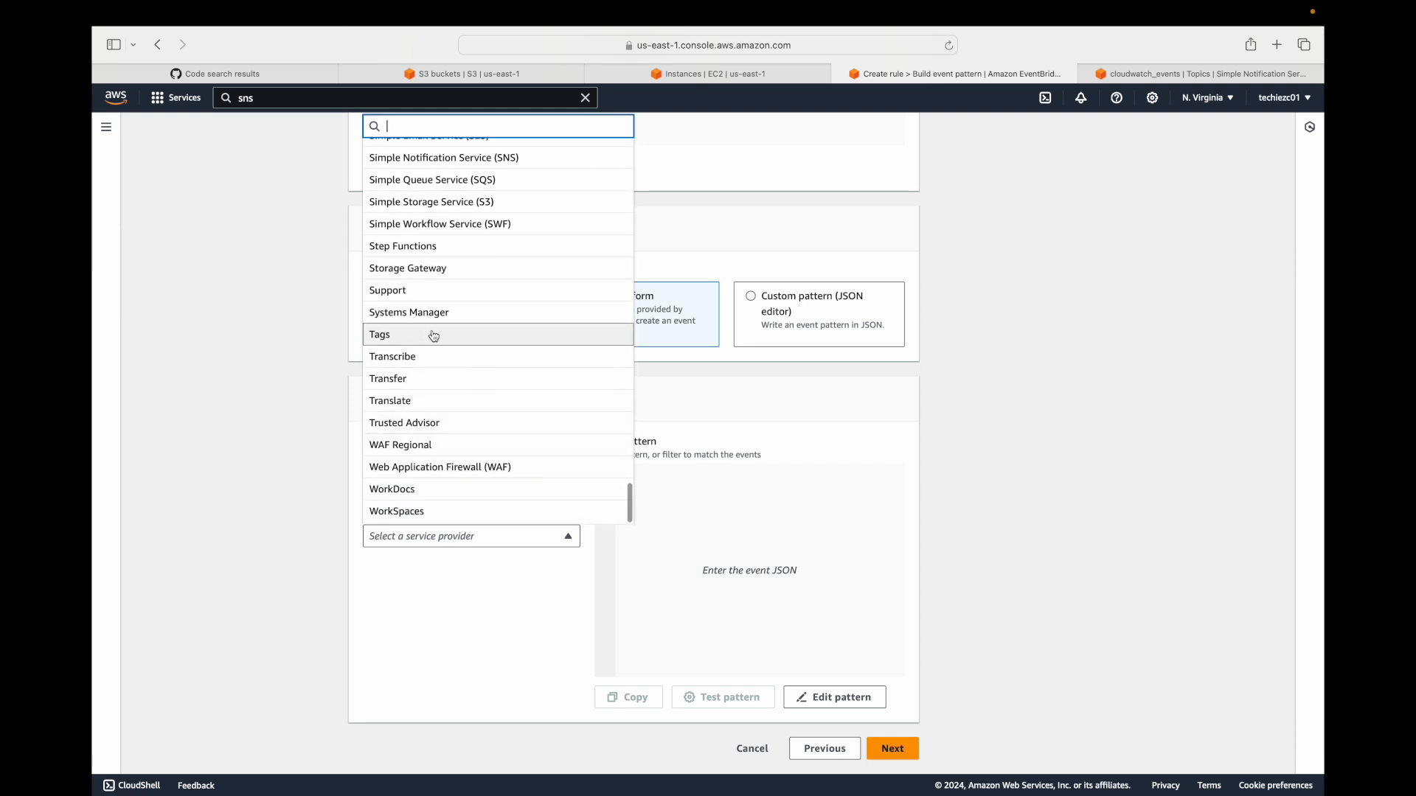
pyautogui.click(345, 606)
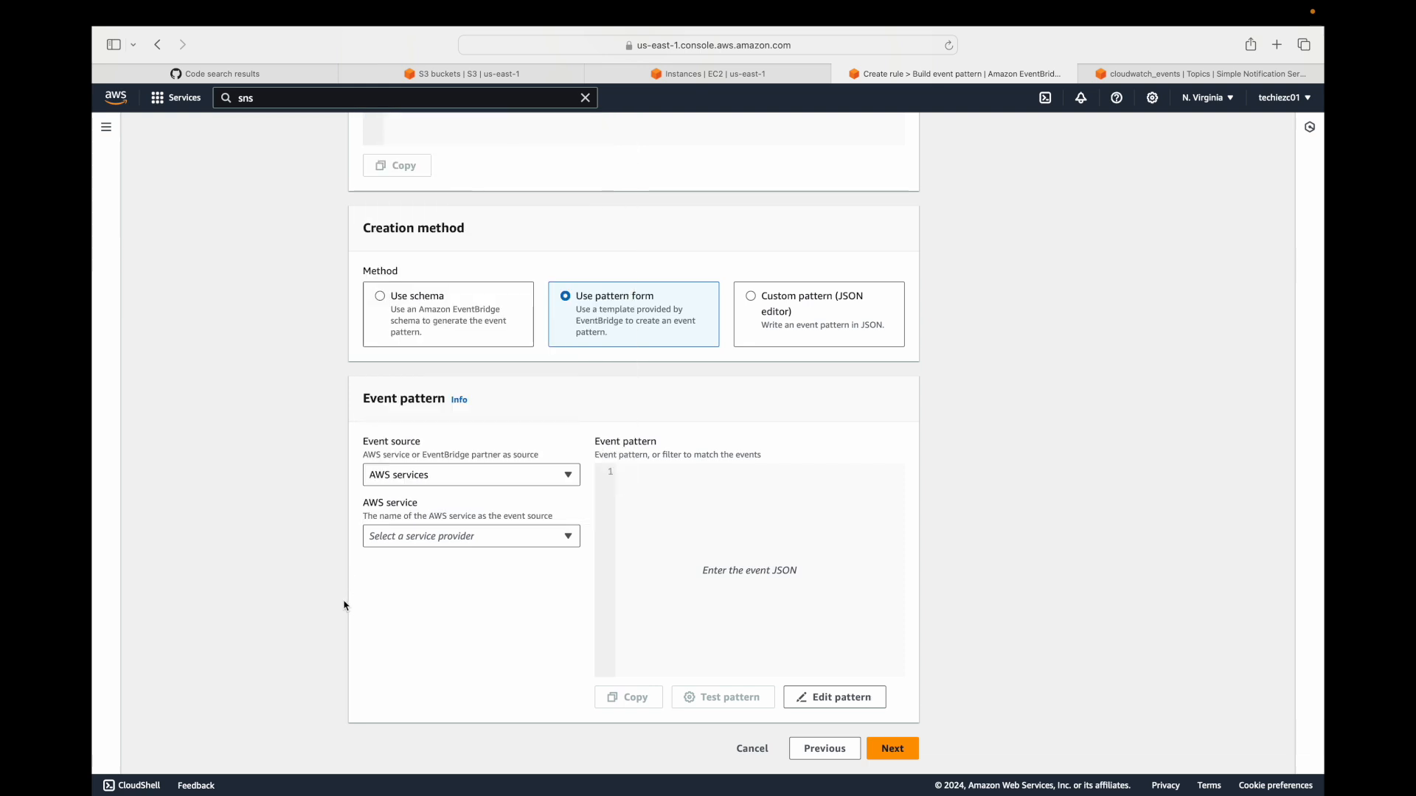
pyautogui.click(752, 749)
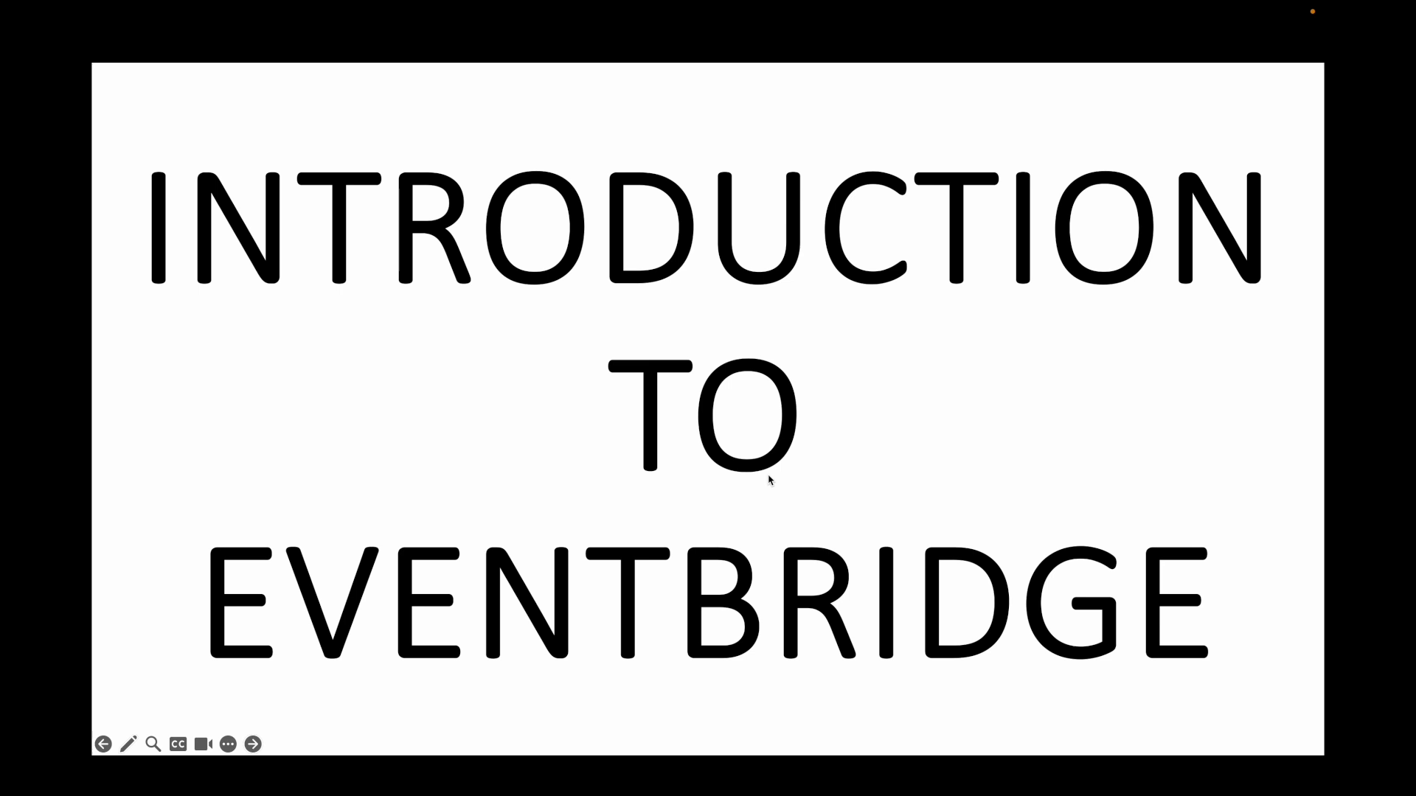
pyautogui.press('Right')
pyautogui.press('Right')
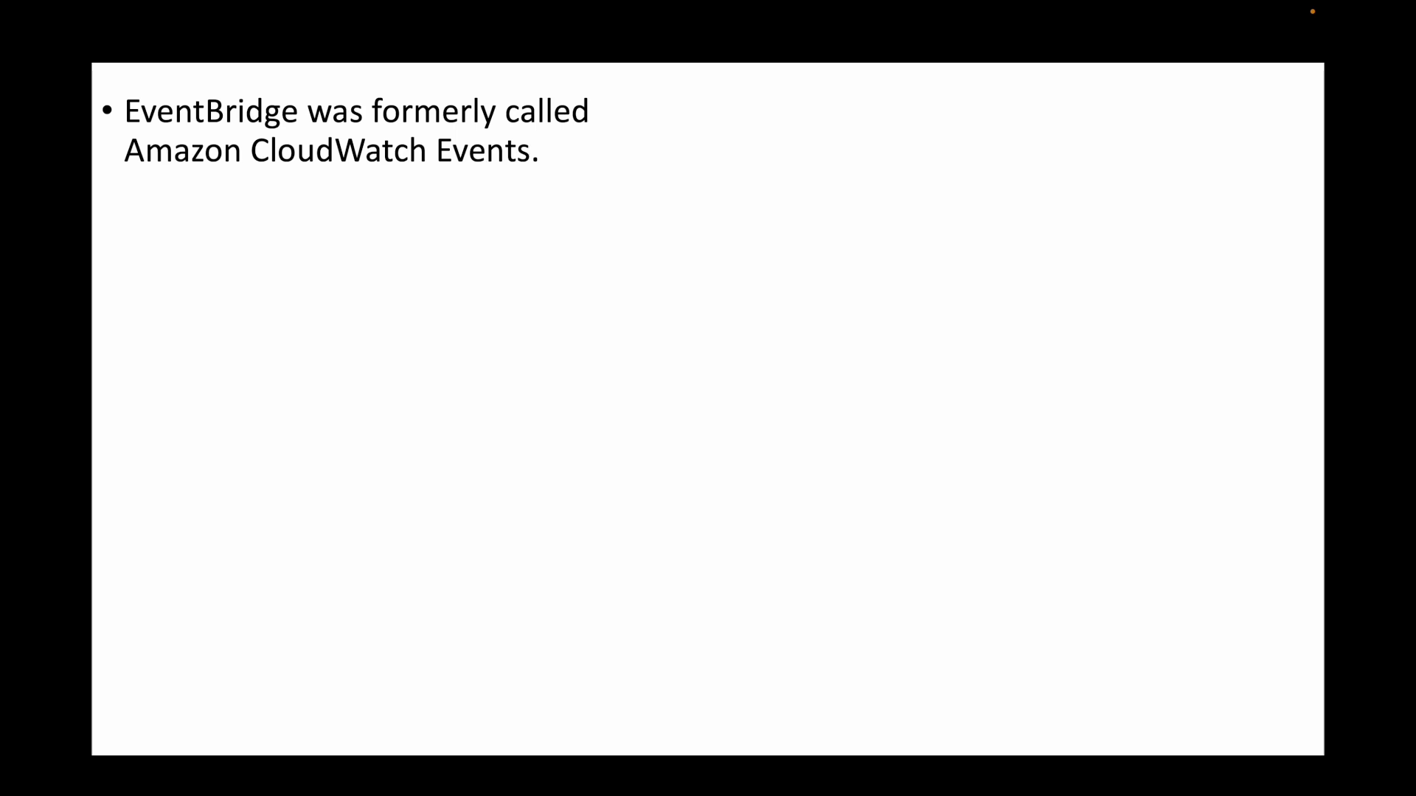
pyautogui.press('Right')
pyautogui.press('Right')
pyautogui.press('Right')
pyautogui.press('Right')
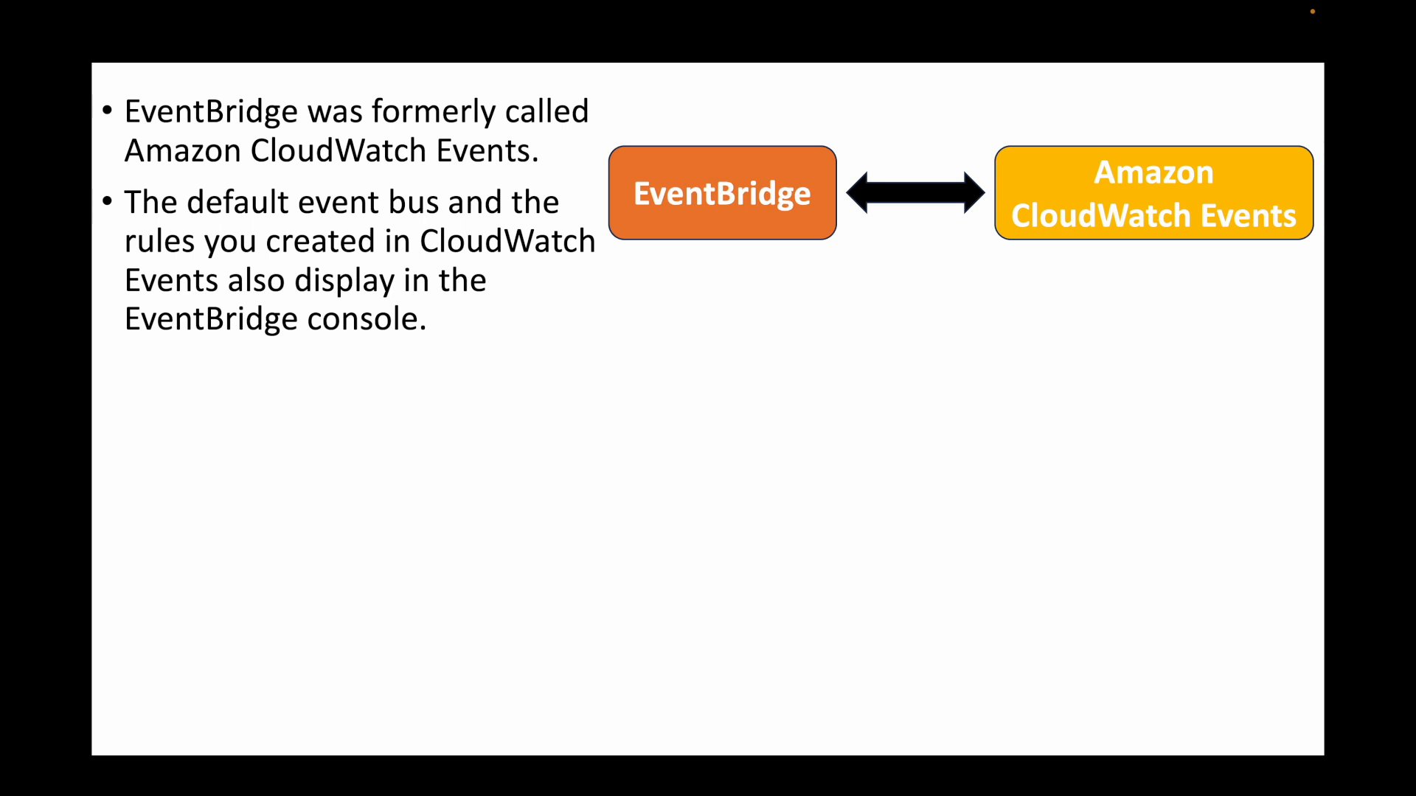
pyautogui.press('Right')
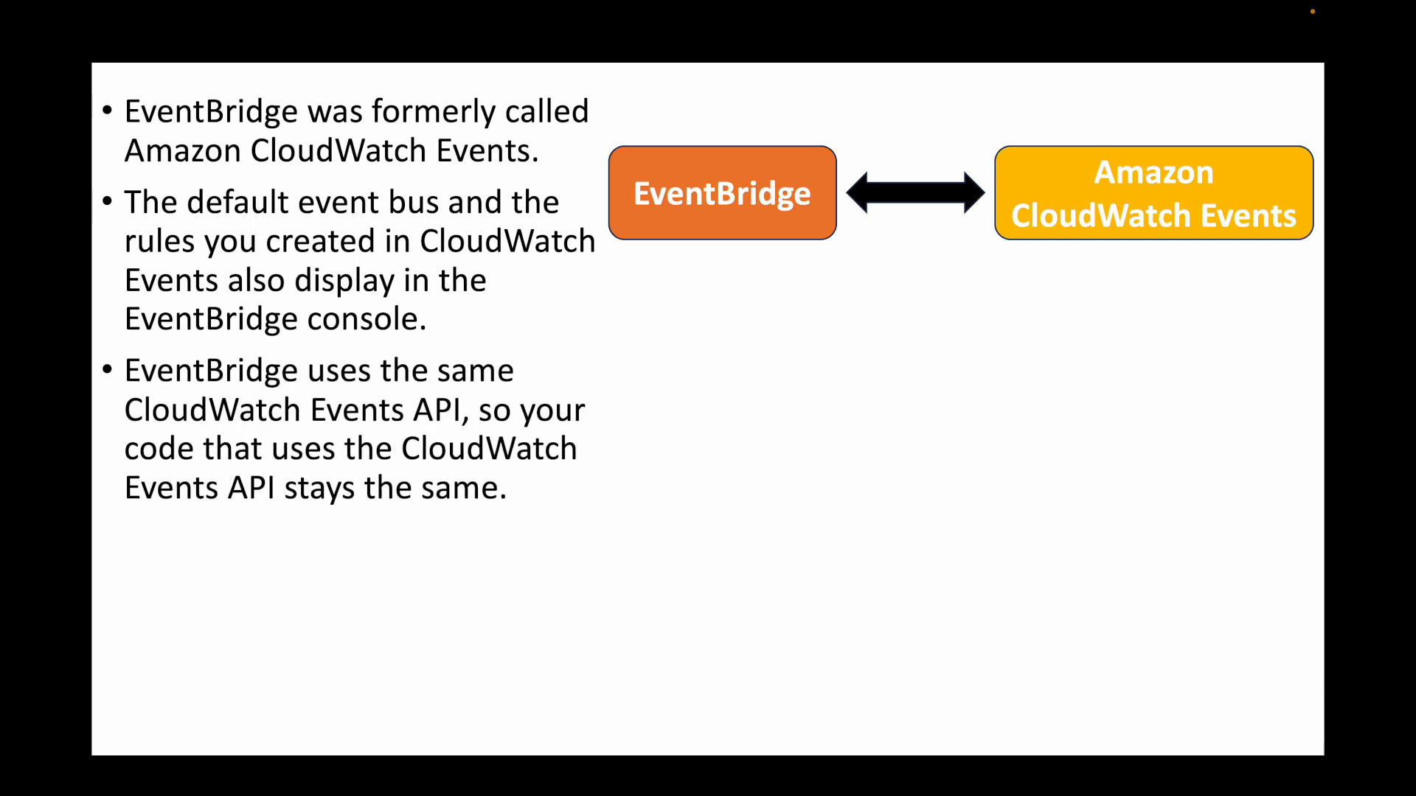
# Switch back to the AWS console, open CloudWatch in a new browser tab and go to its event rules.
pyautogui.hotkey('ctrl', 'Right')
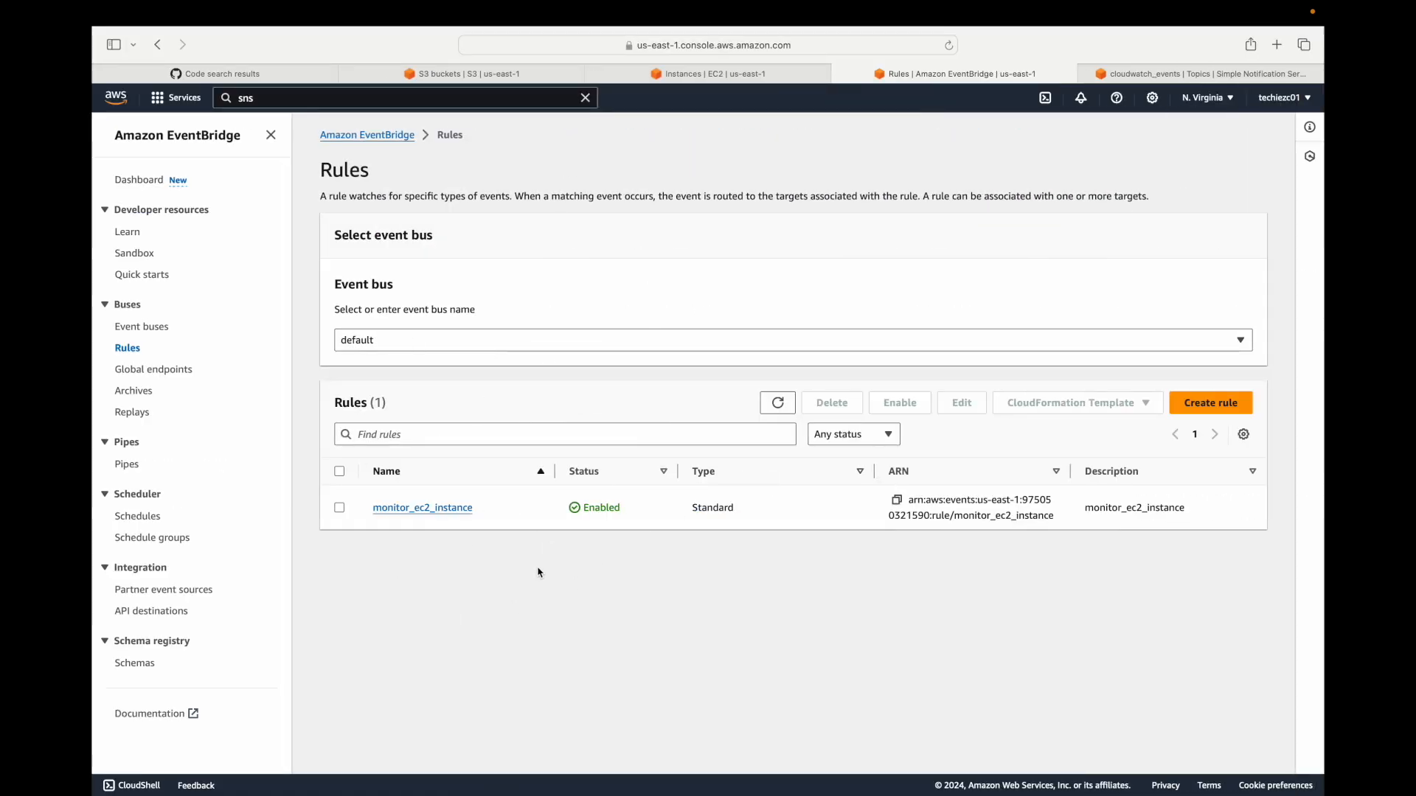
pyautogui.click(176, 98)
pyautogui.keyDown('super'); pyautogui.click(461, 274); pyautogui.keyUp('super')
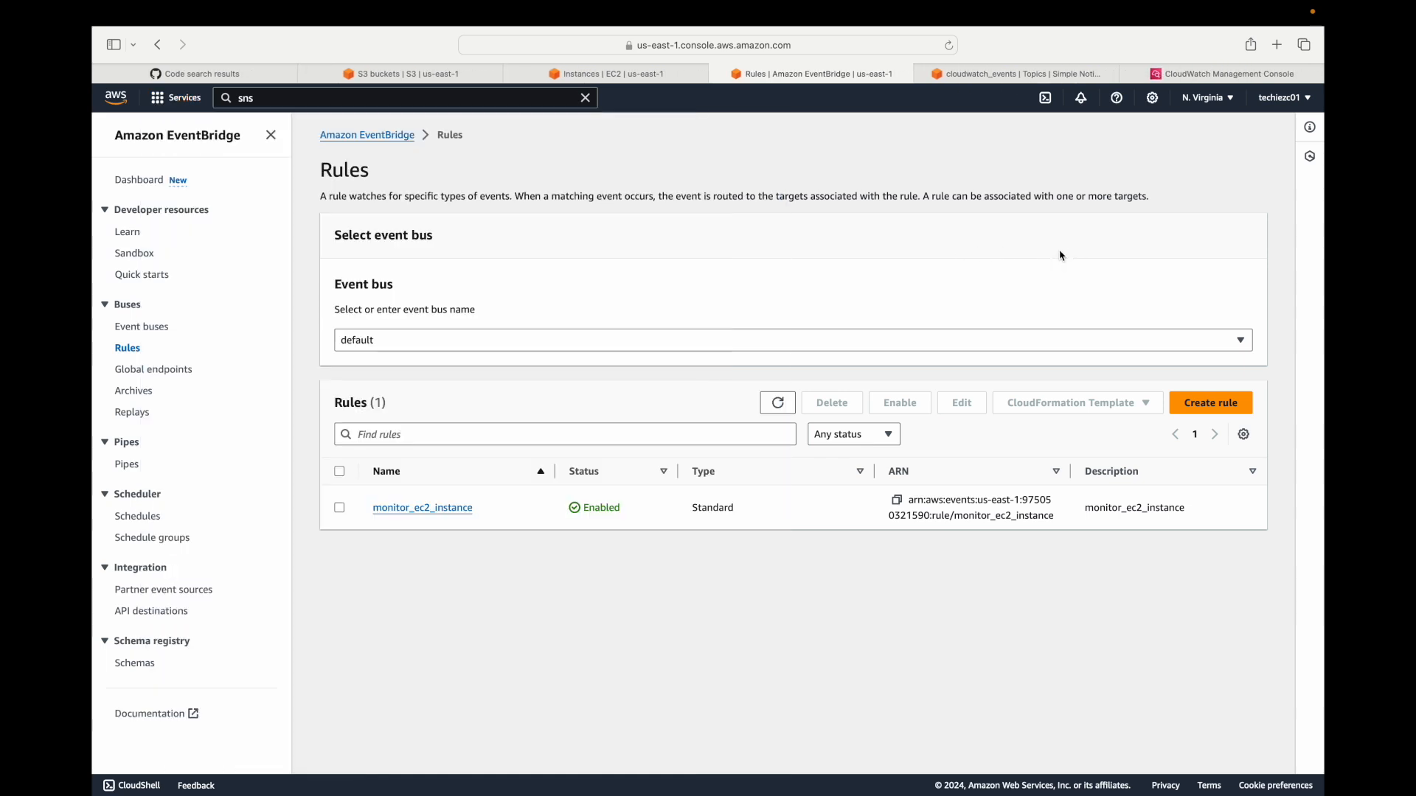
pyautogui.click(1160, 71)
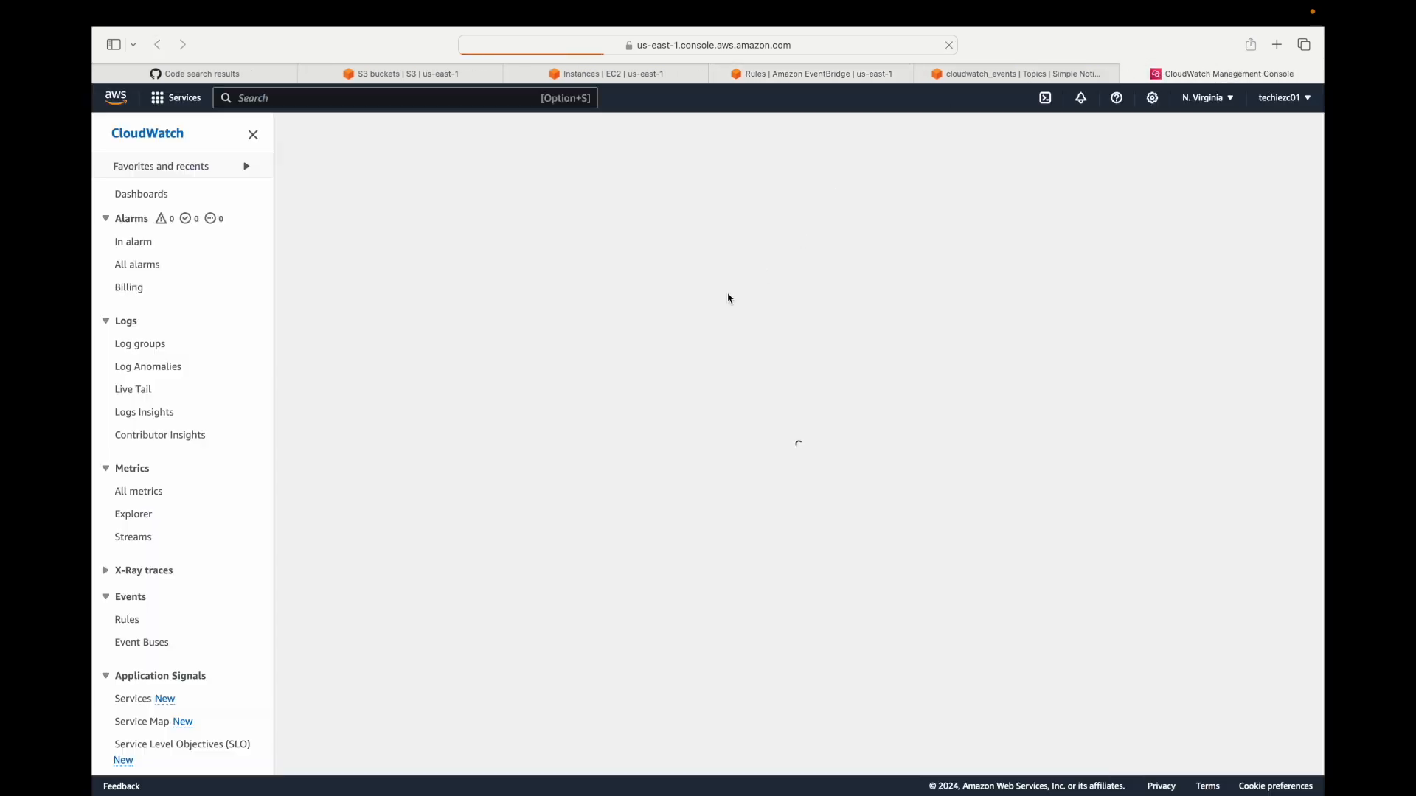
pyautogui.click(128, 619)
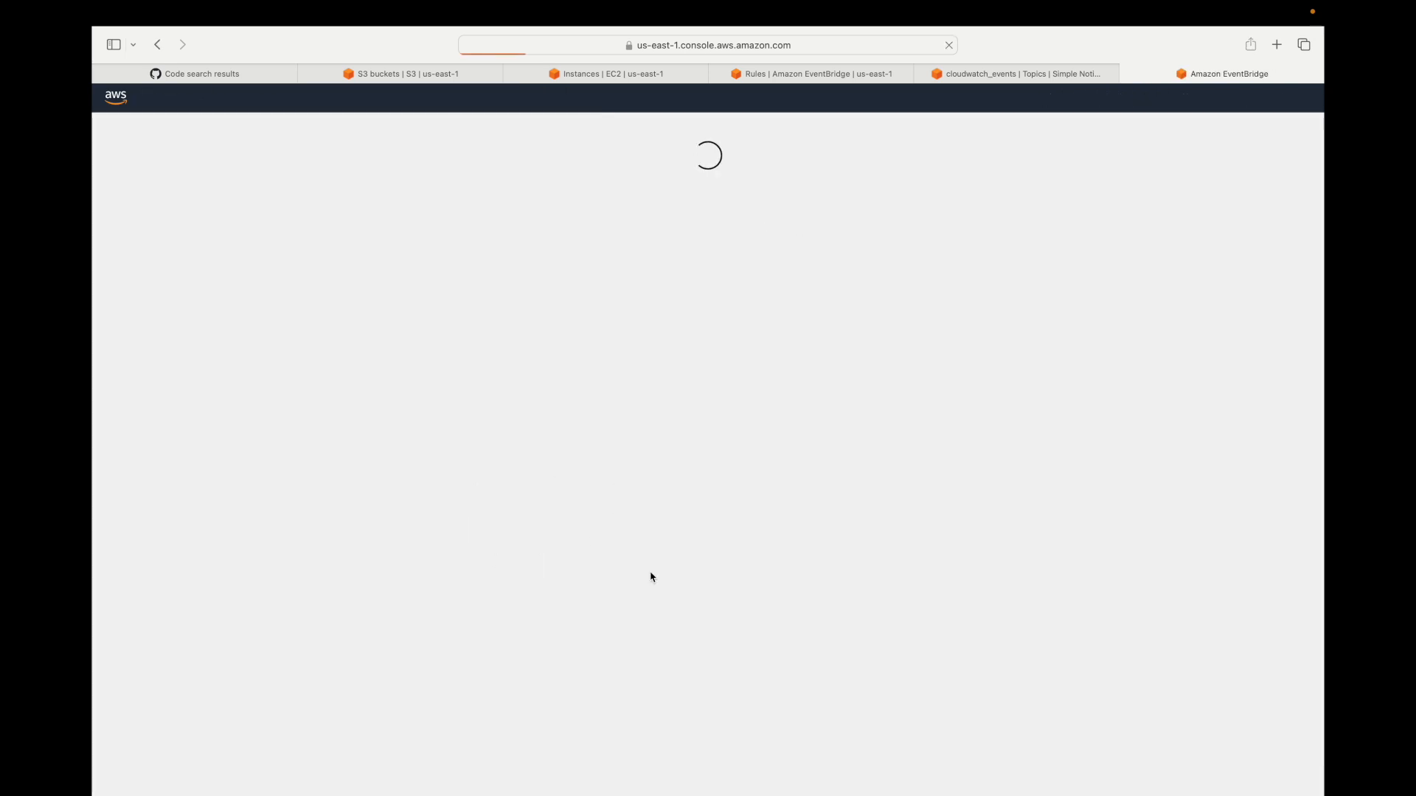